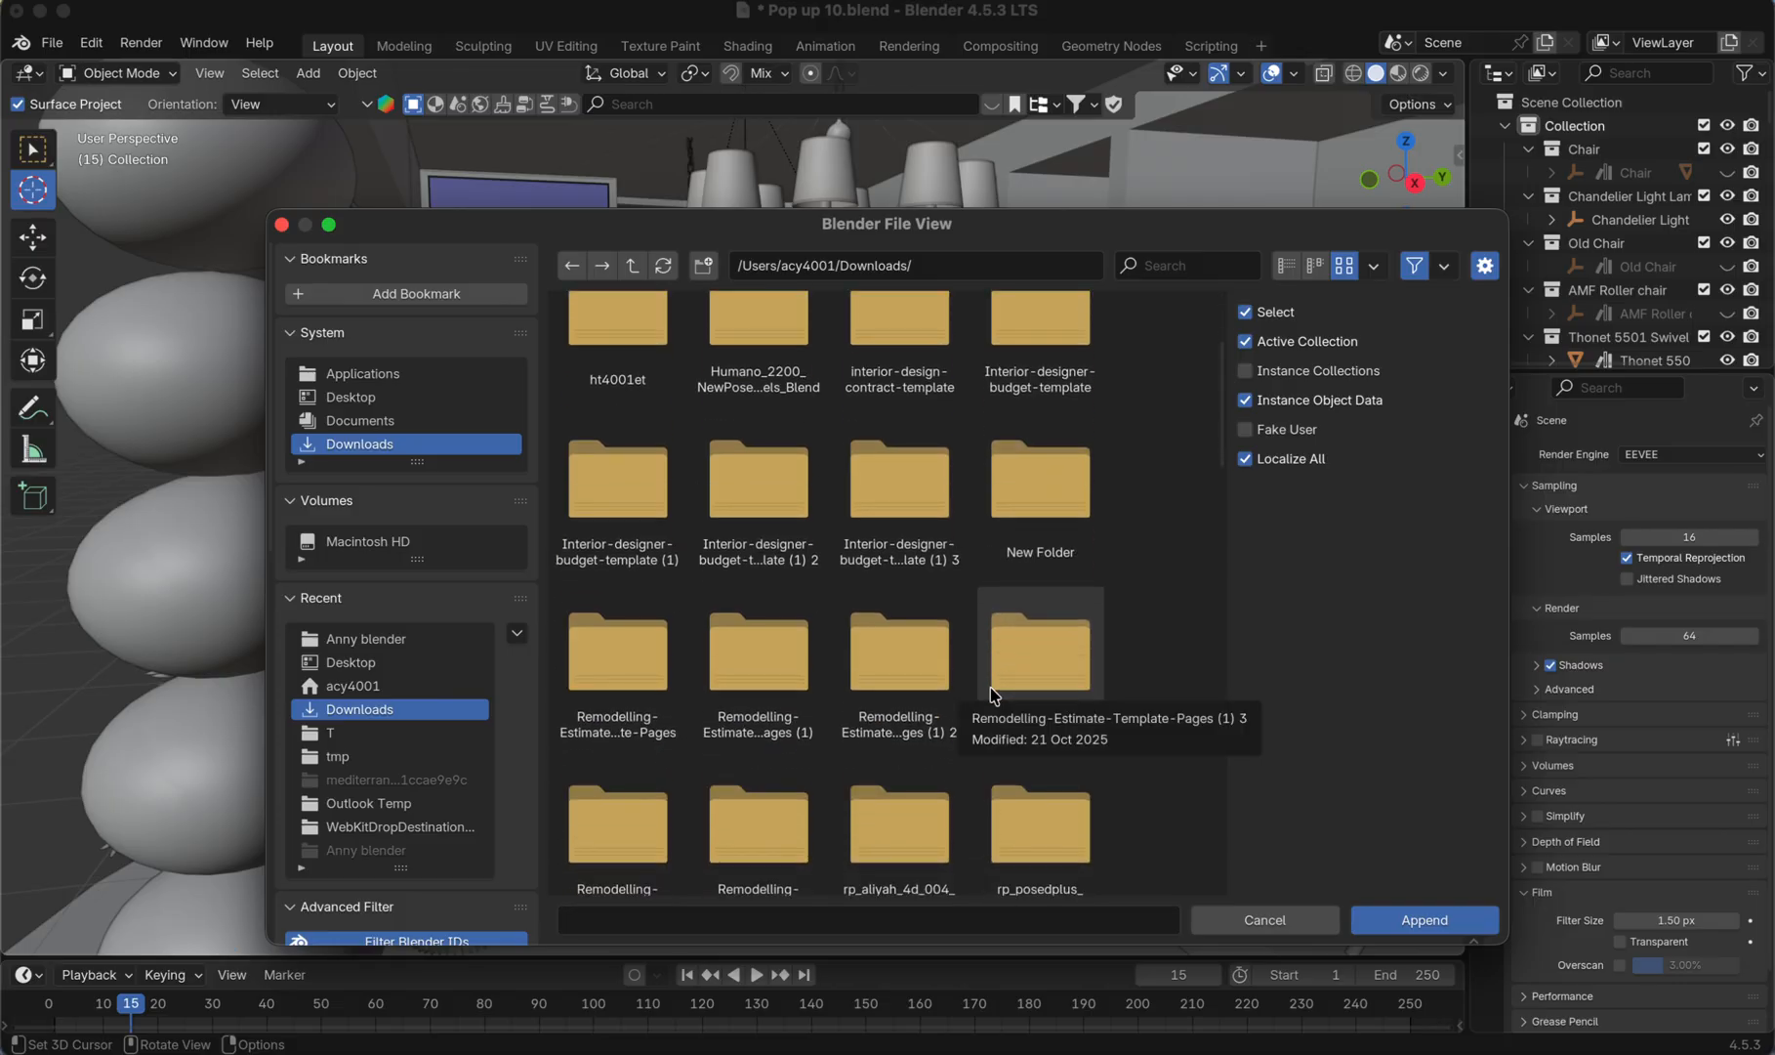
- Browse from Downloads into rp_posedplus_00068_18, its rp_posedplus_00068_18_BLD subfolder, and the rp_posedplus_00068_18_100k folder inside that
scroll(1044, 776, "down", 4)
scroll(1044, 771, "down", 1)
left_click(1028, 661)
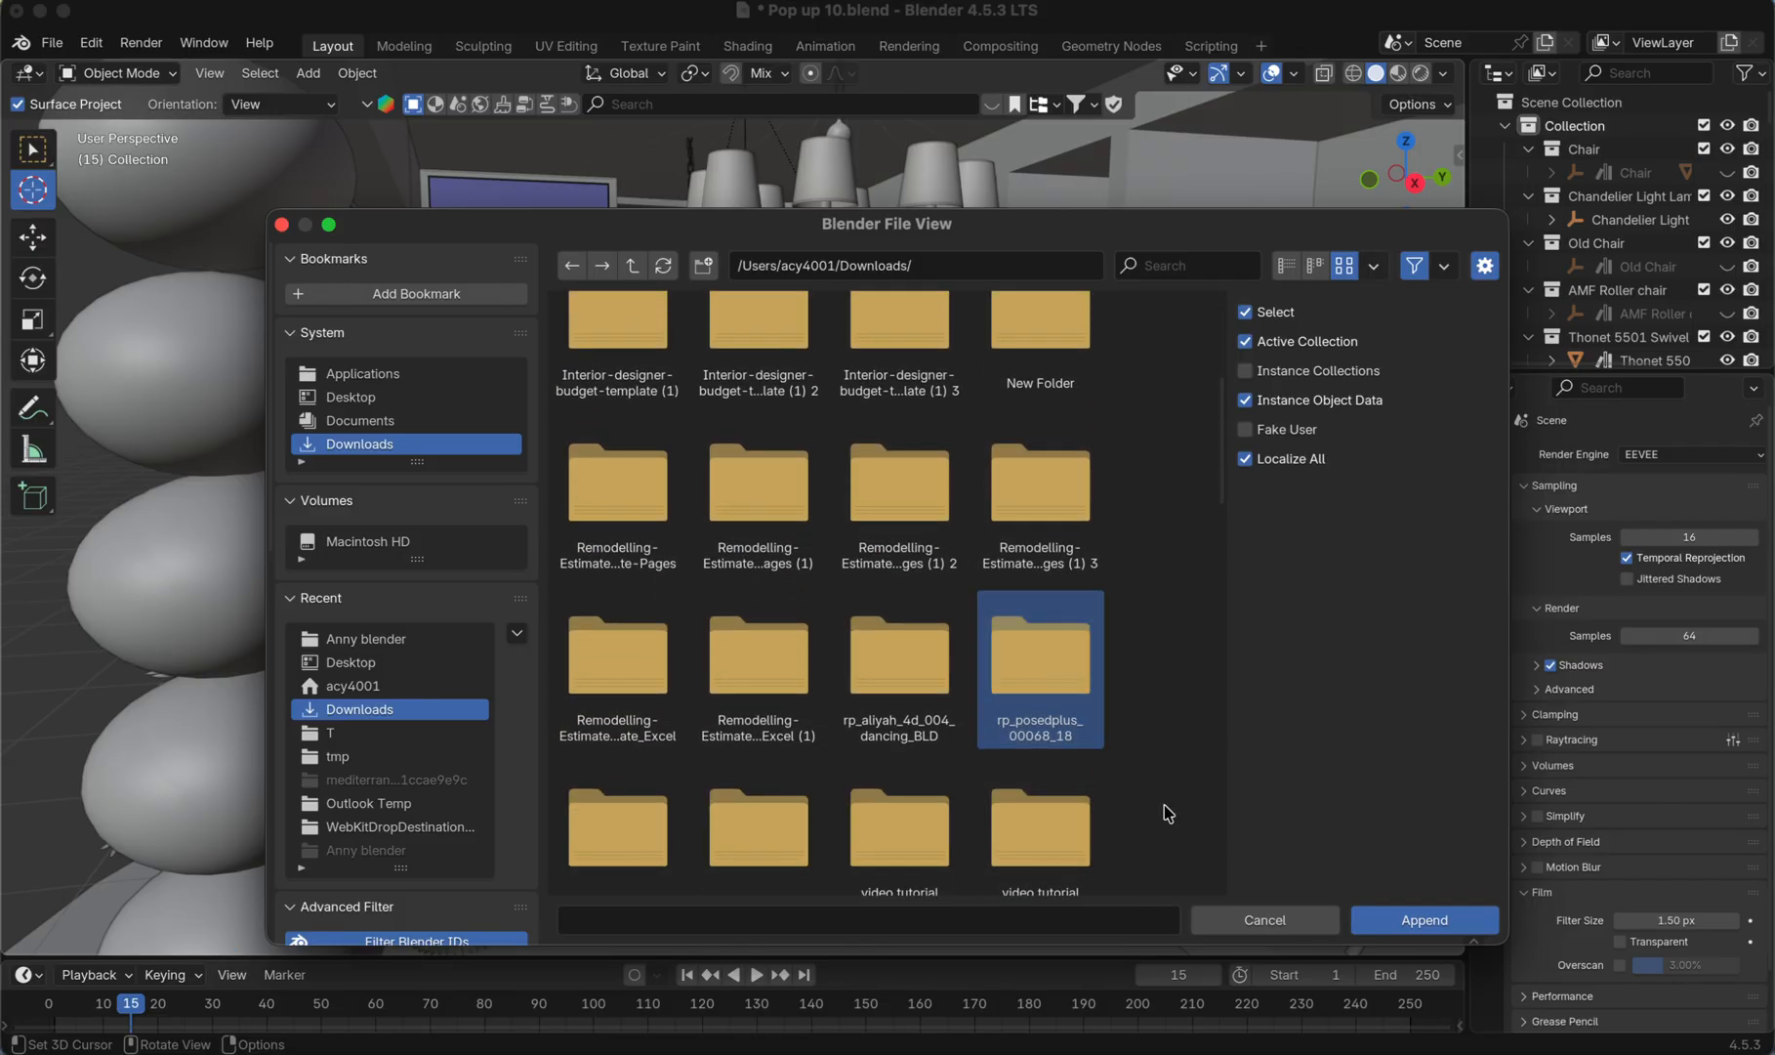
left_click(1458, 919)
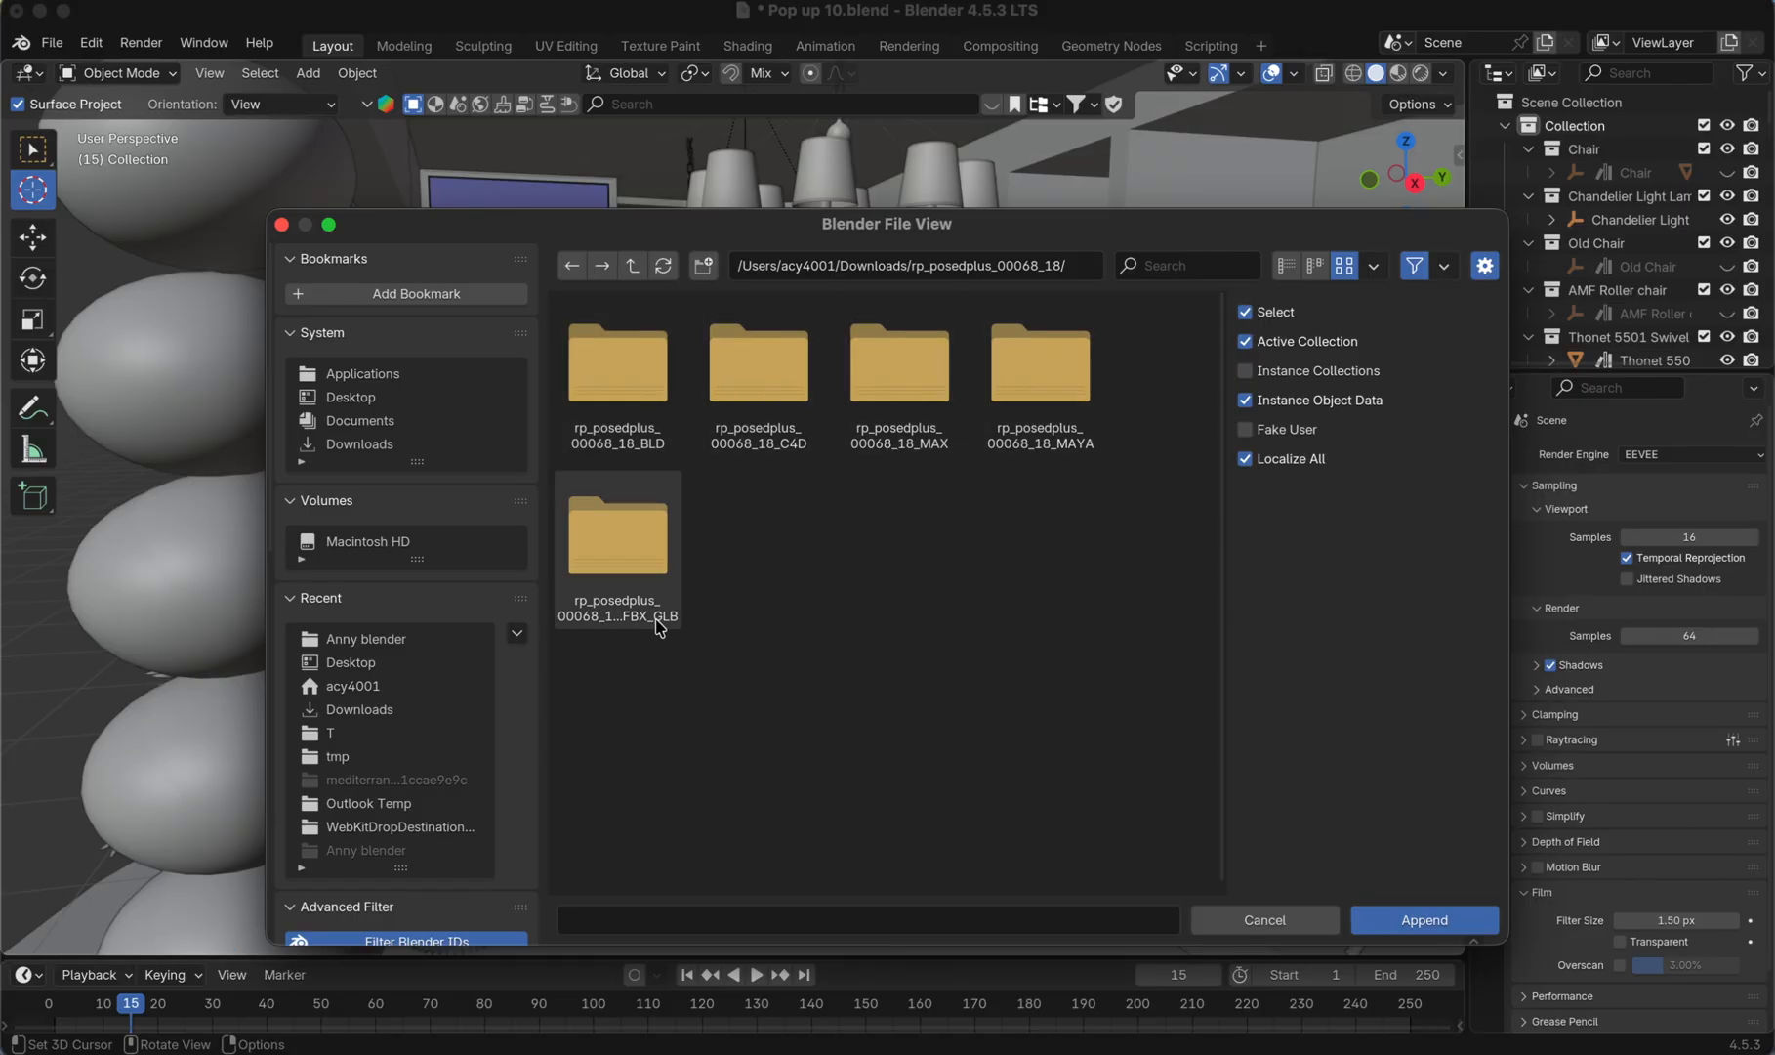
left_click(642, 410)
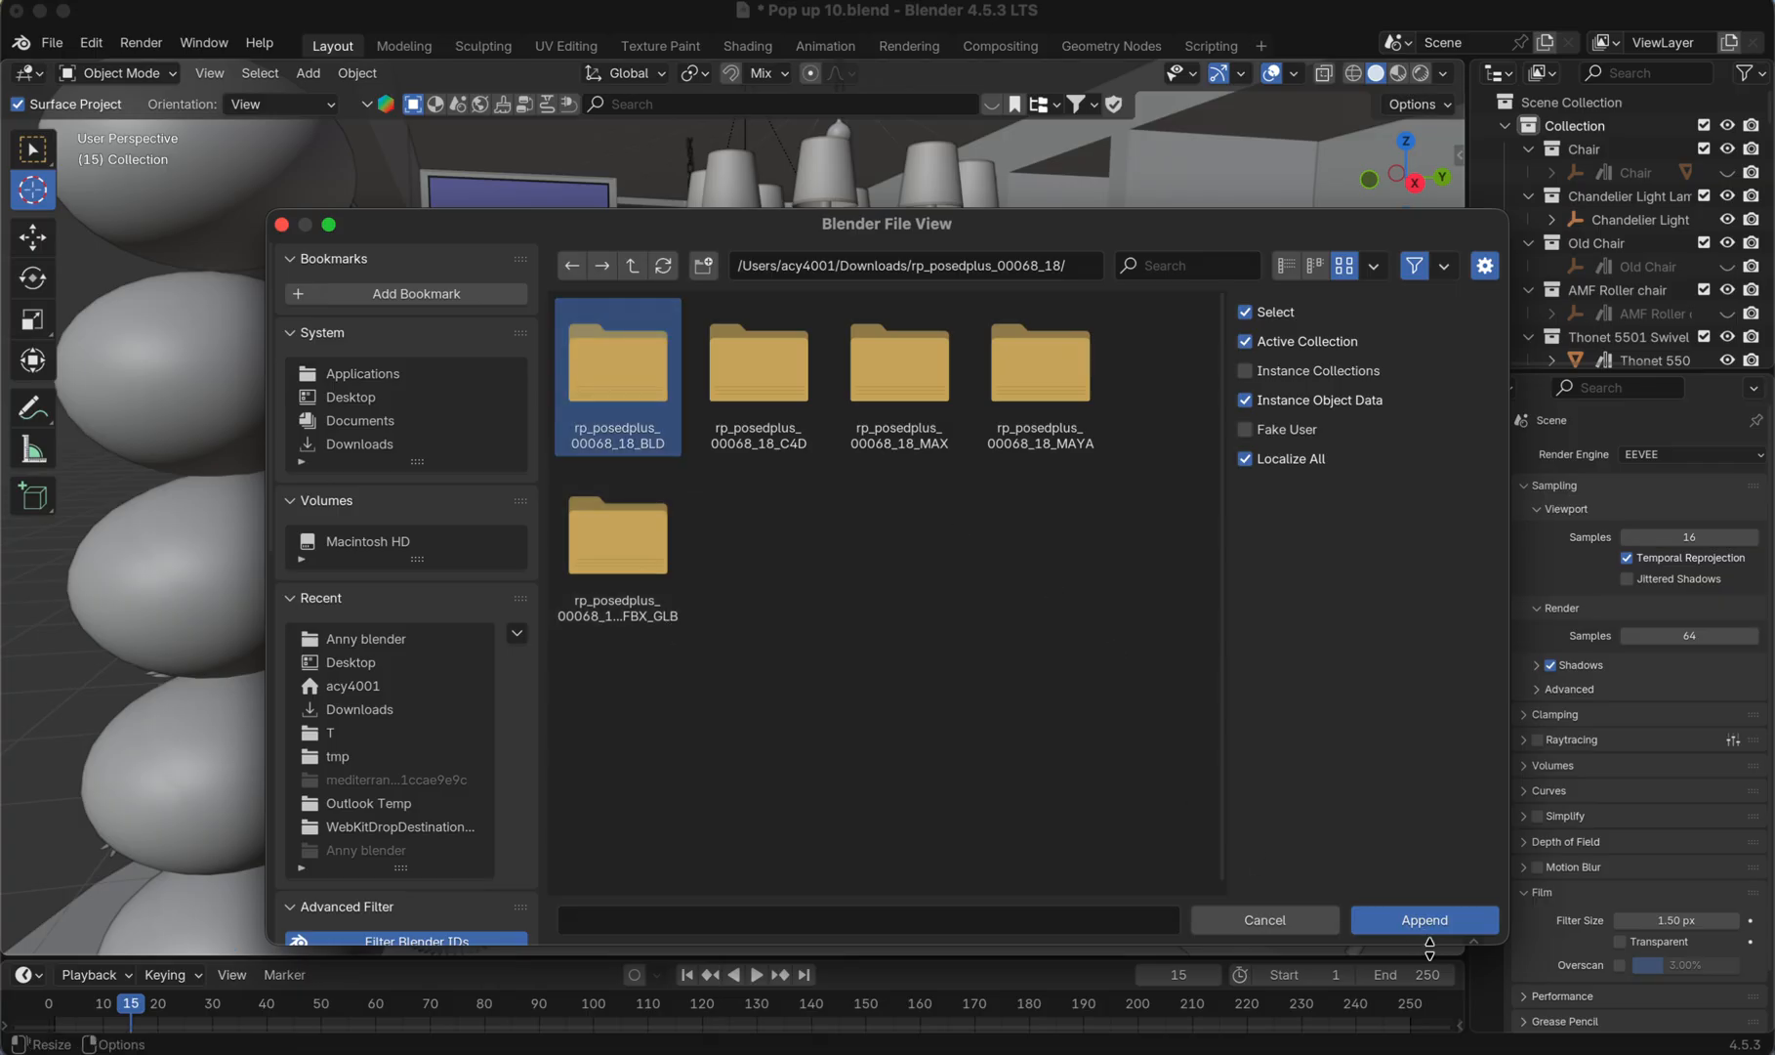
left_click(1377, 922)
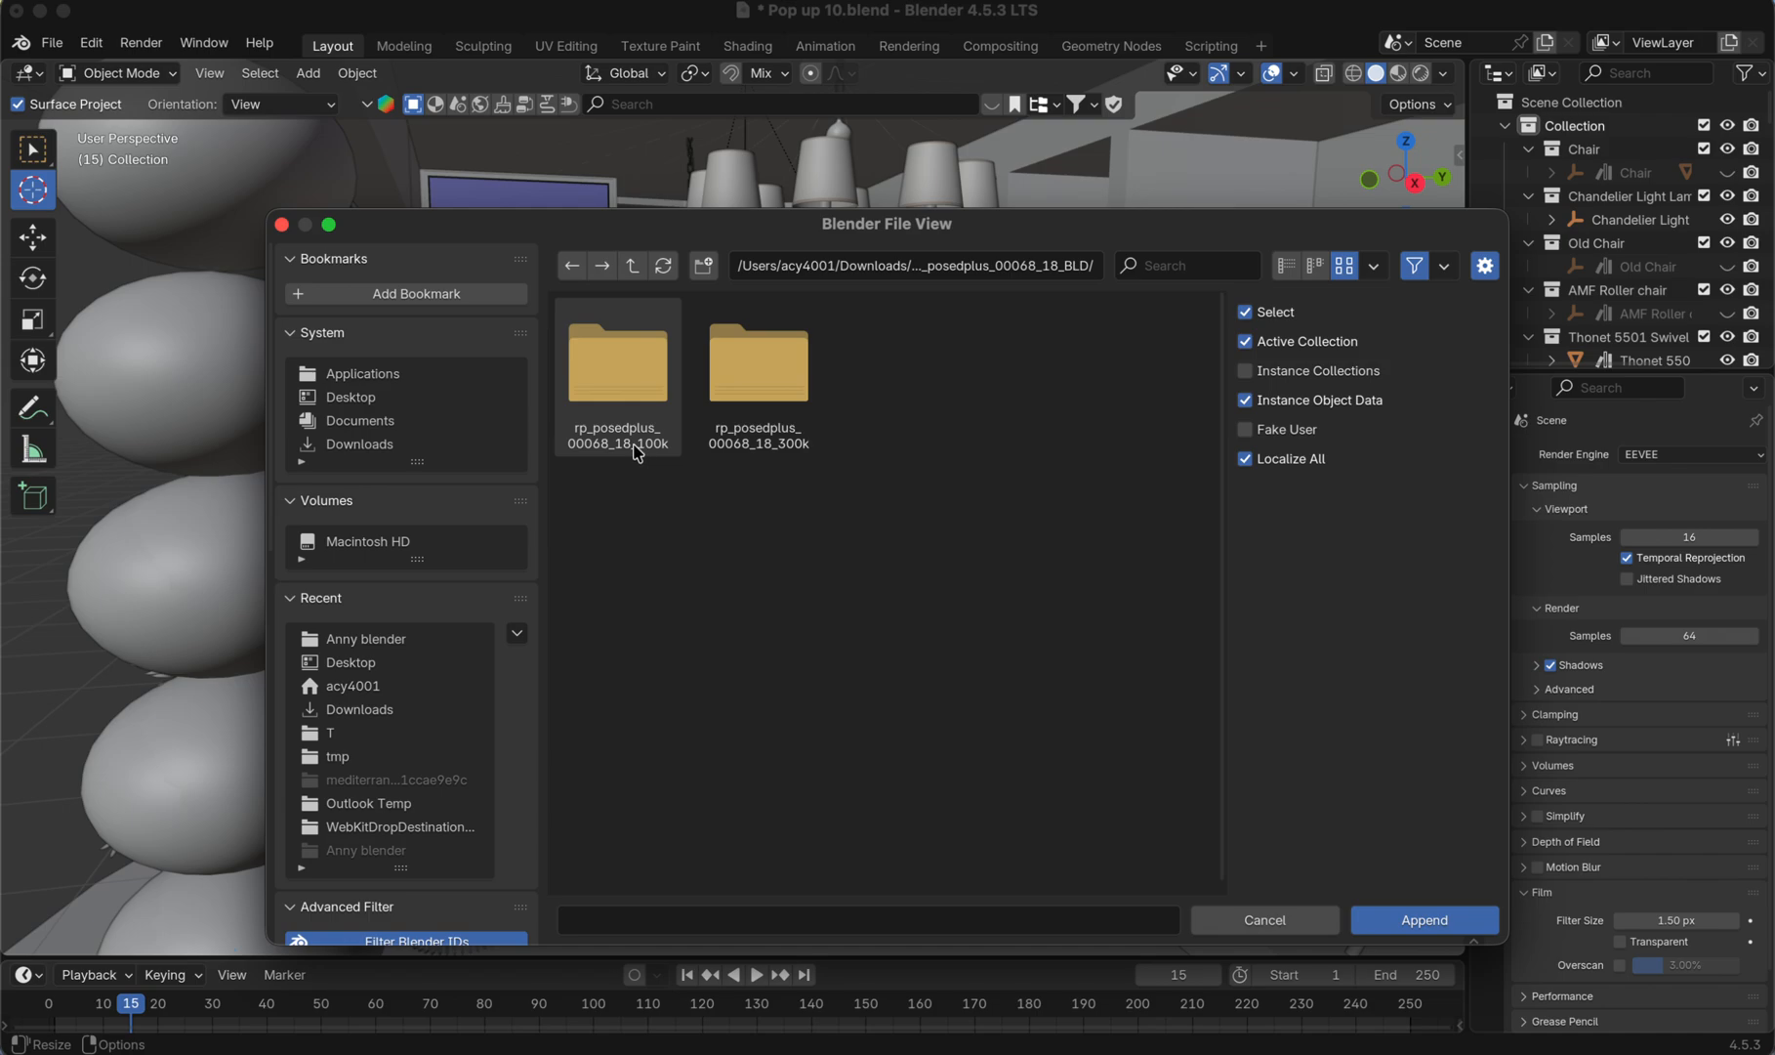
double_click(640, 372)
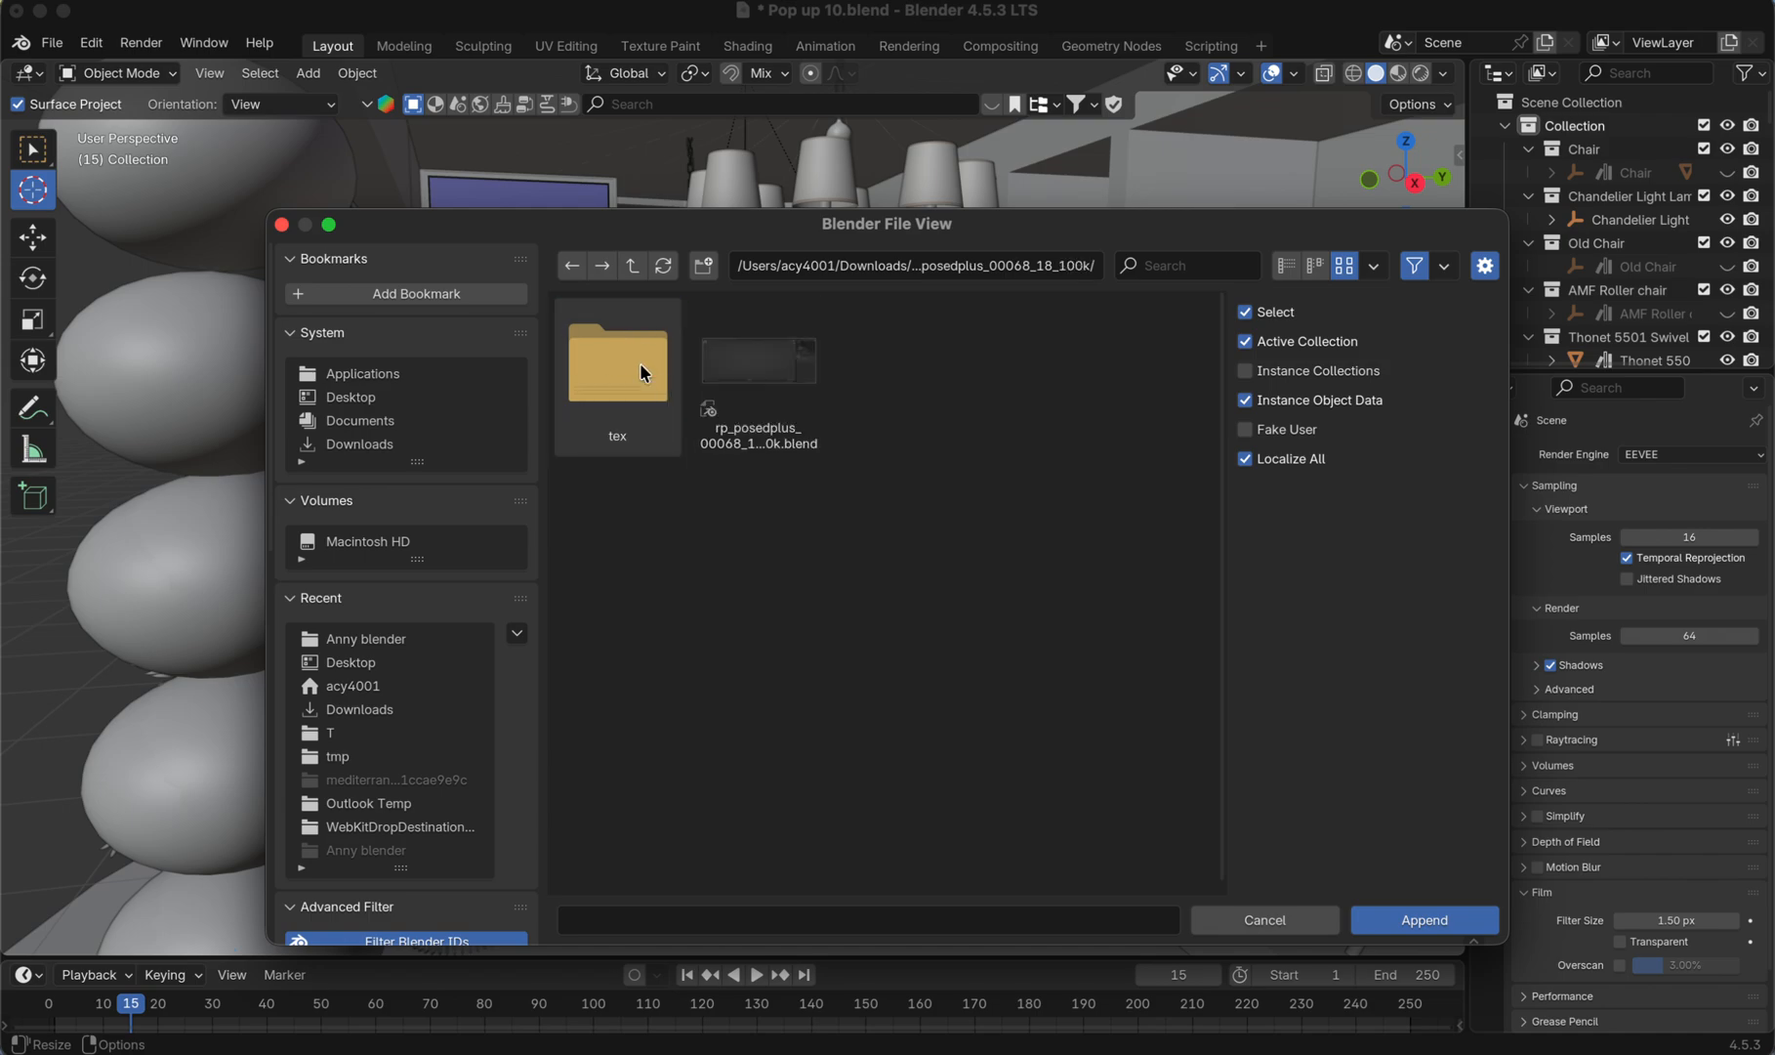
- Append the rp_posedplus_00068_18_100k object from the Object category of the folder's .blend file
left_click(750, 364)
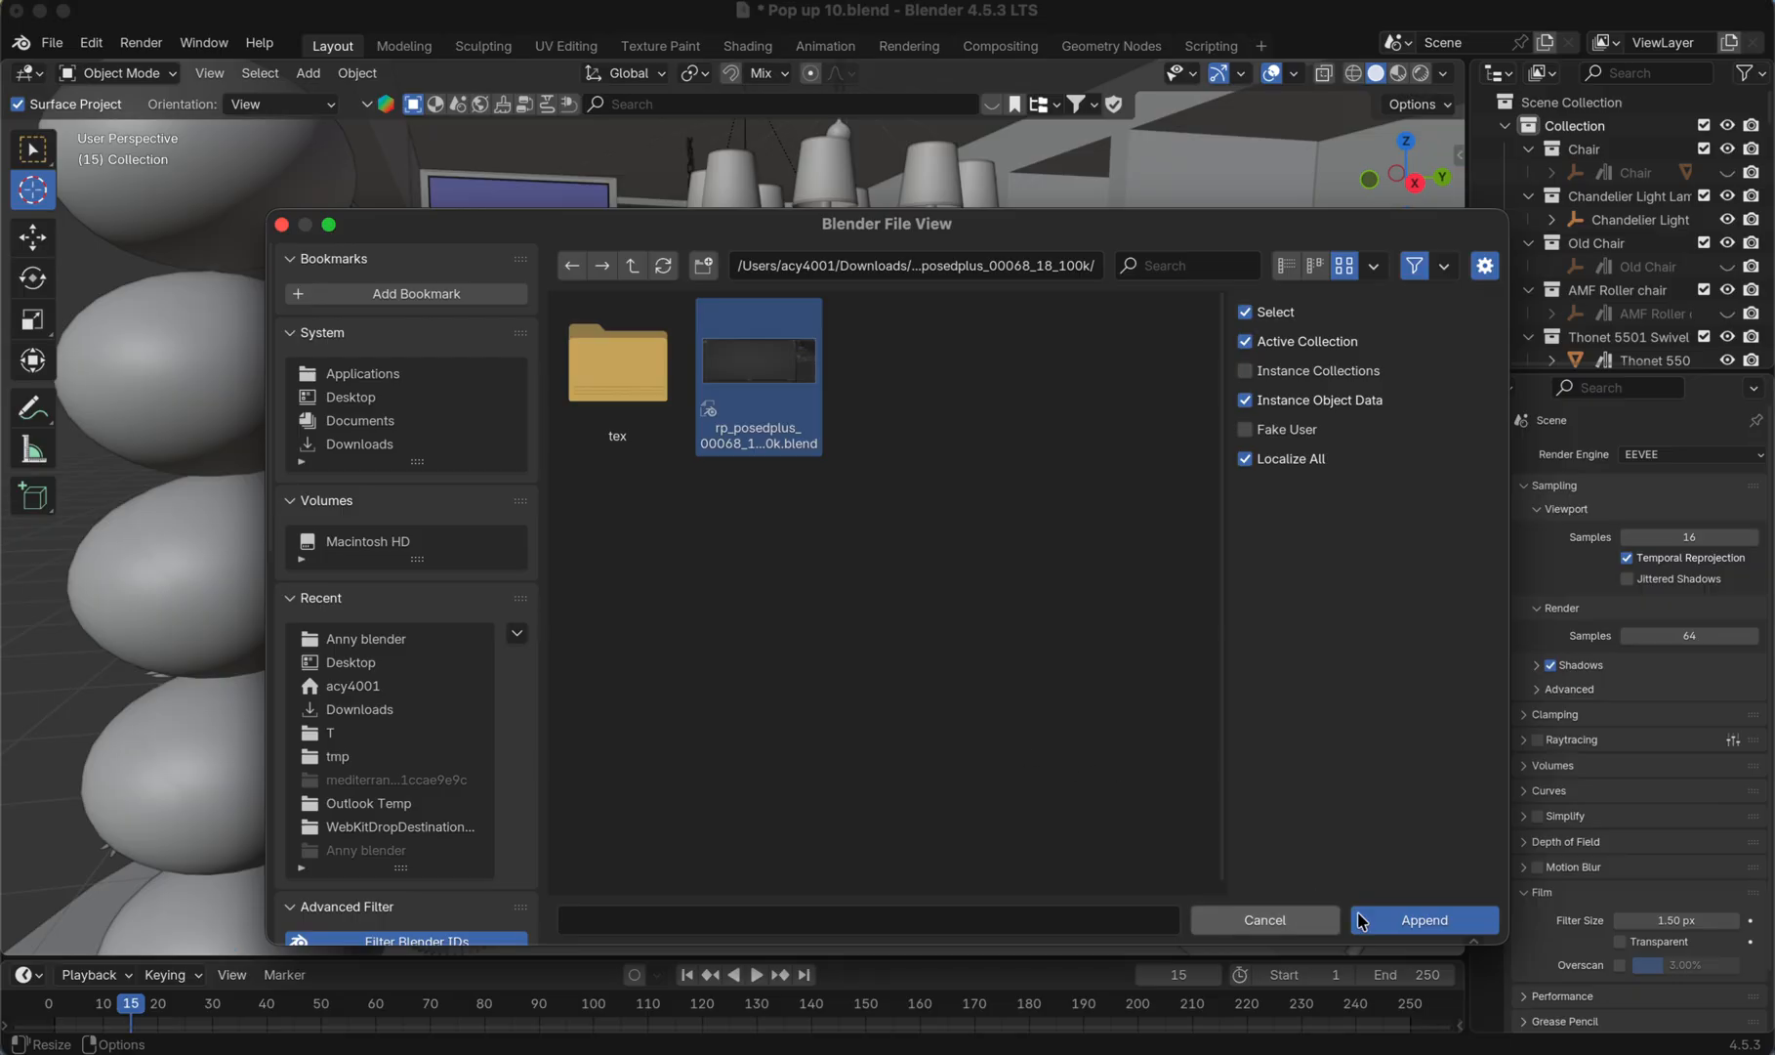
left_click(1424, 920)
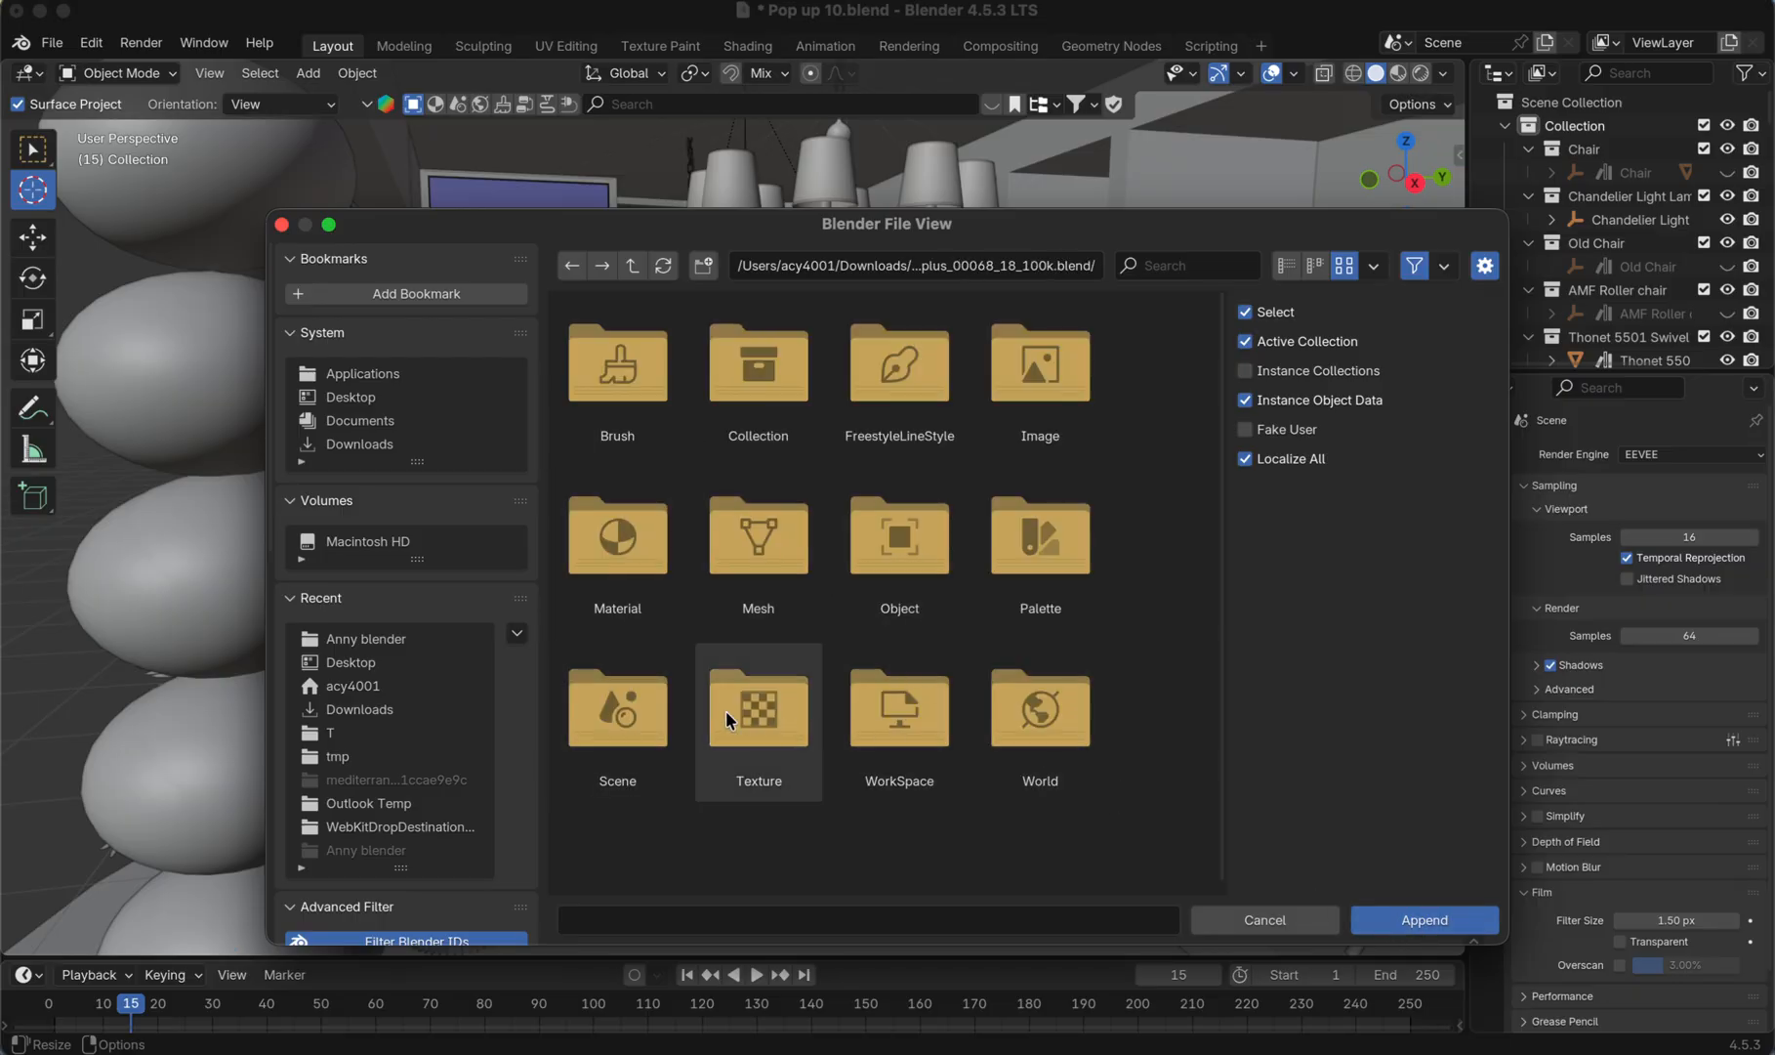
left_click(904, 574)
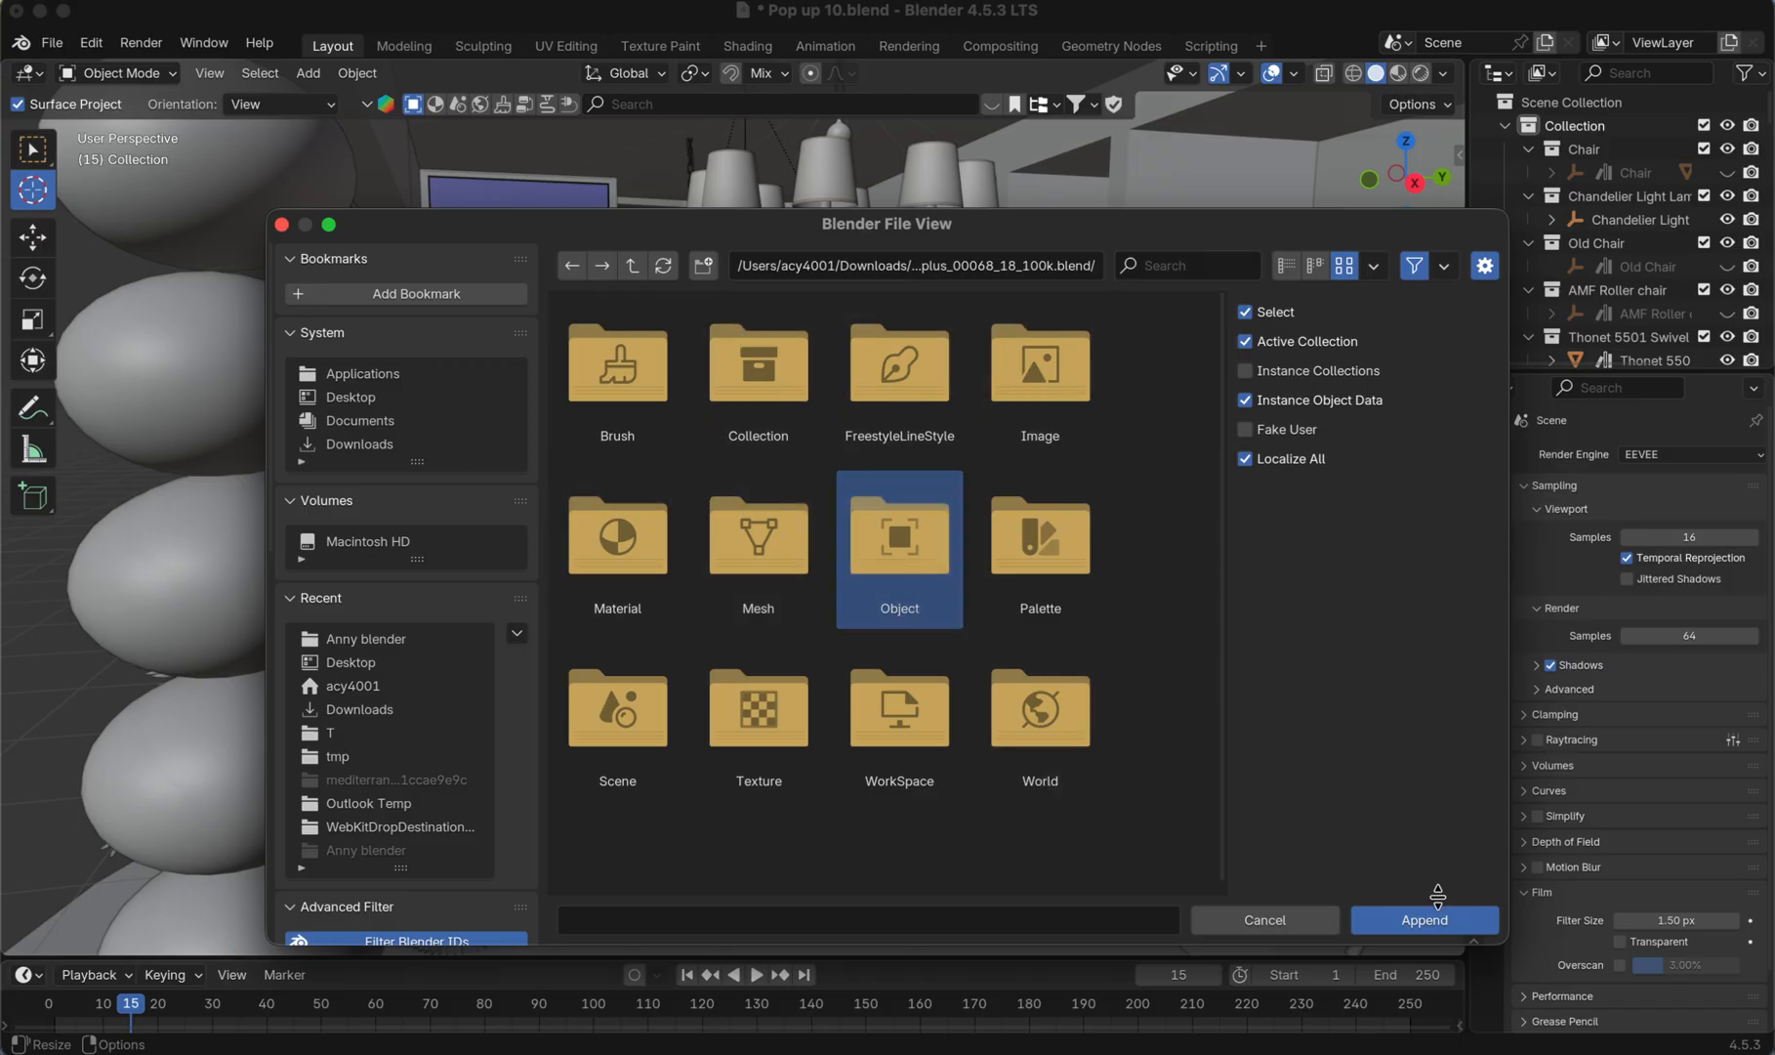
left_click(1430, 926)
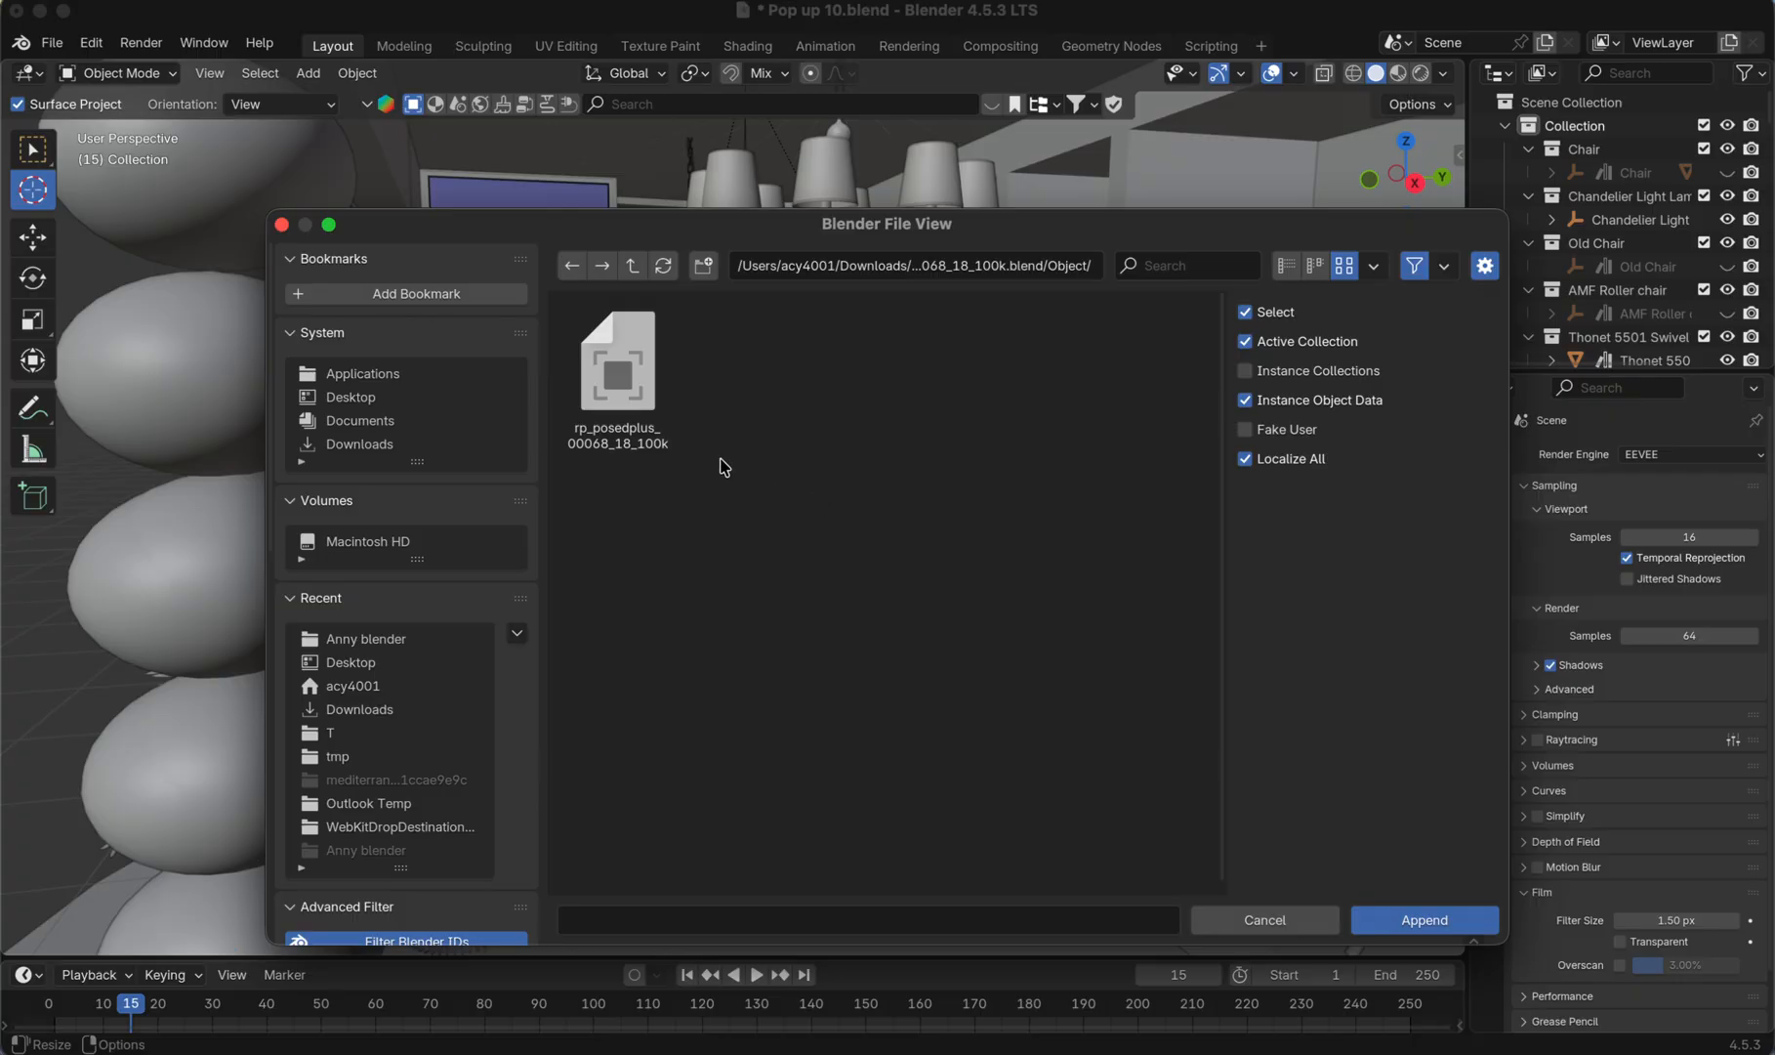
left_click(643, 382)
left_click(1425, 918)
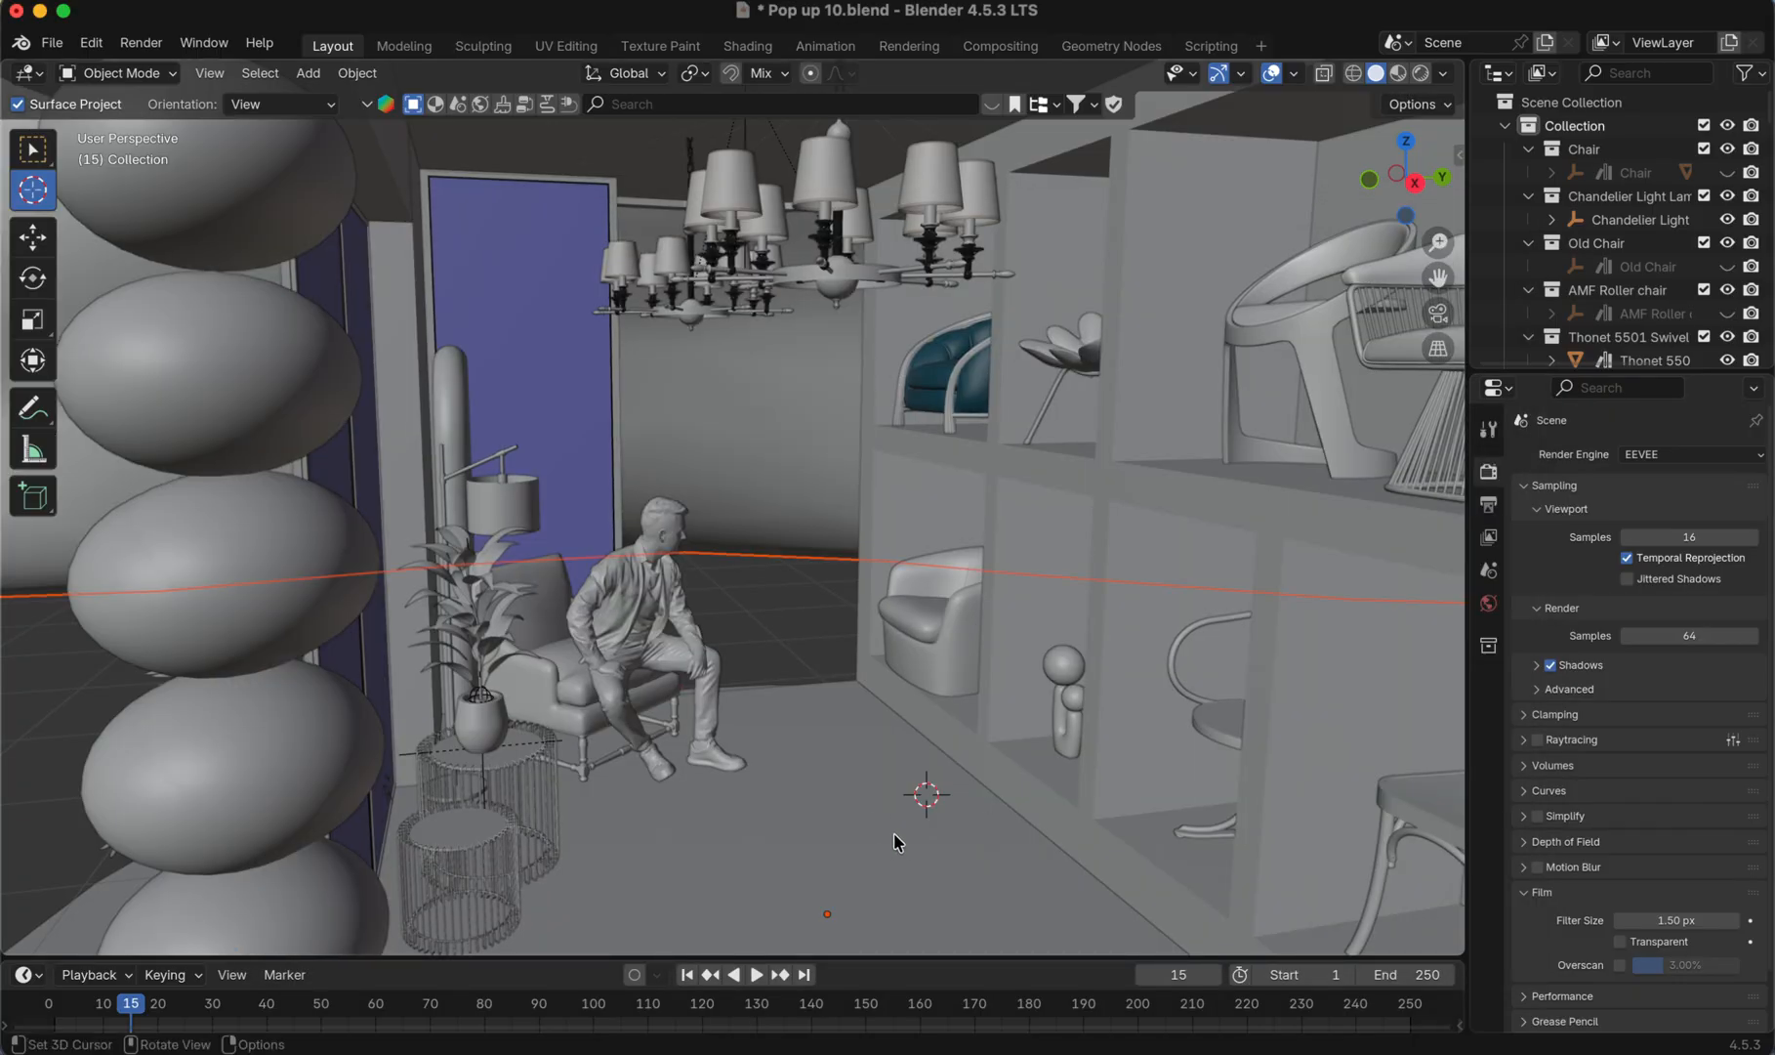
- Scale the oversized appended figure down to about 0.019 so it roughly matches the pavilion
scroll(891, 872, "down", 8)
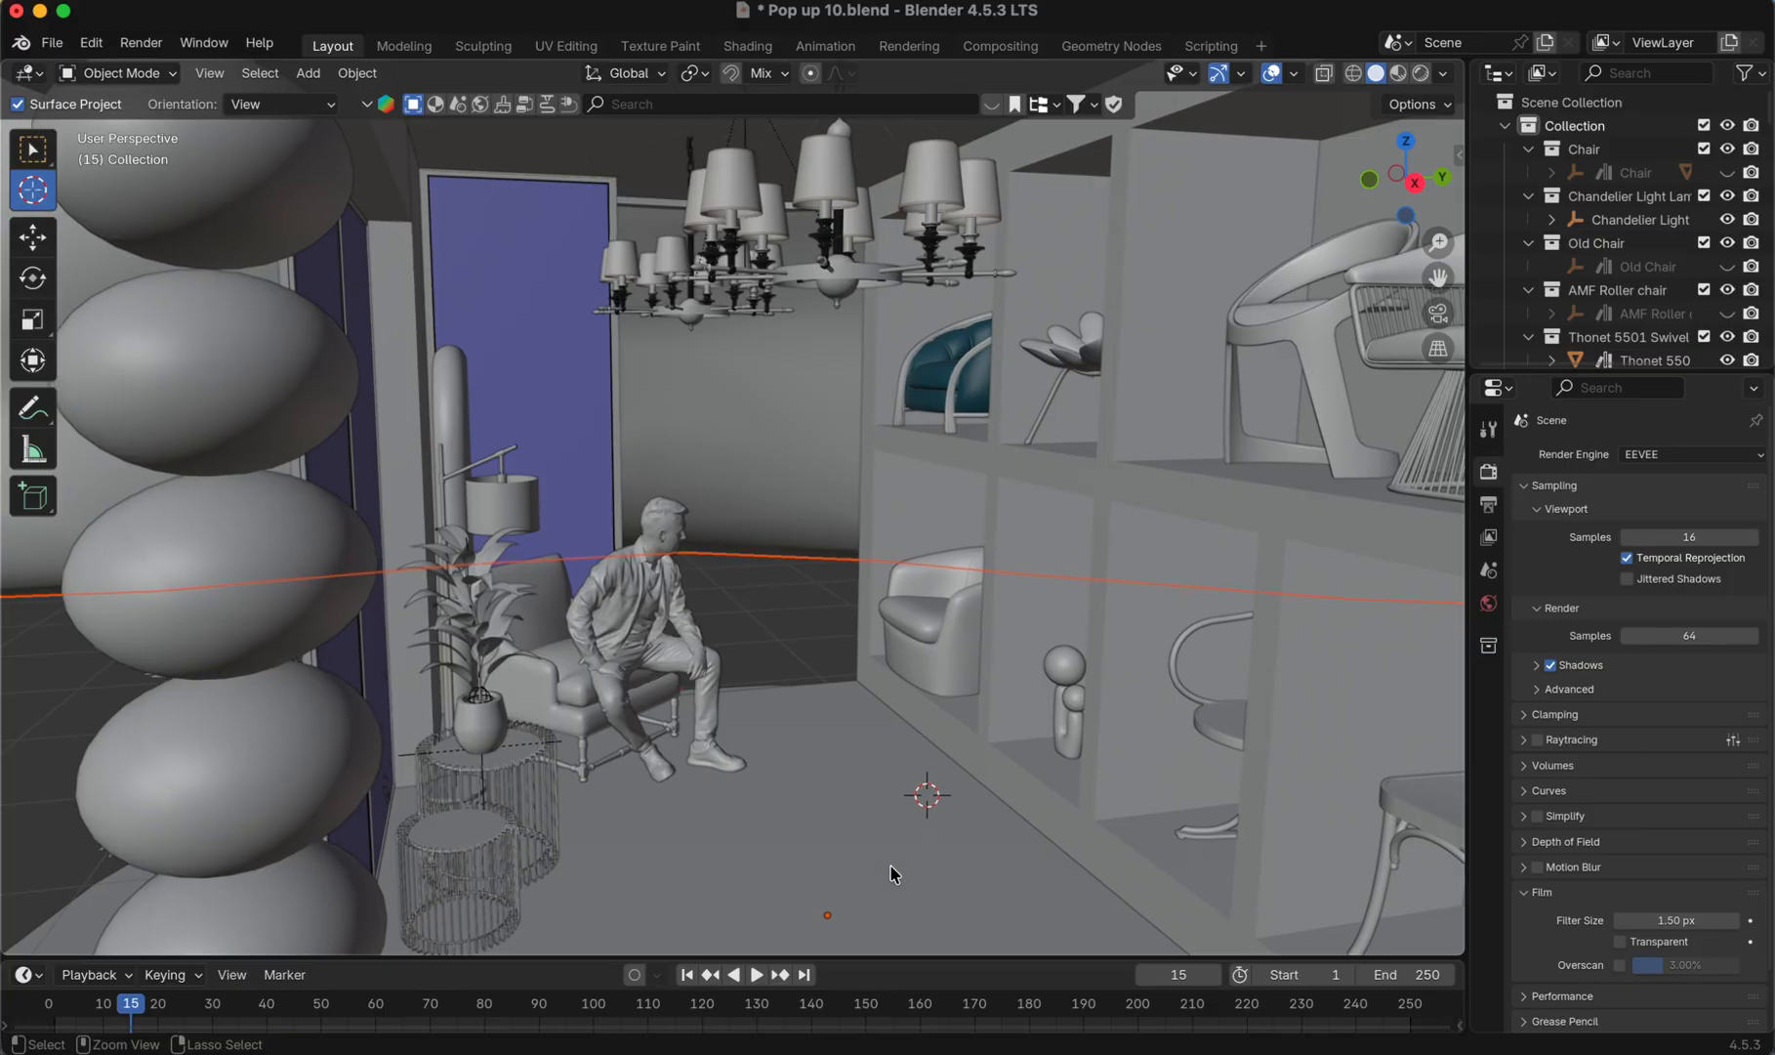
scroll(891, 872, "down", 10)
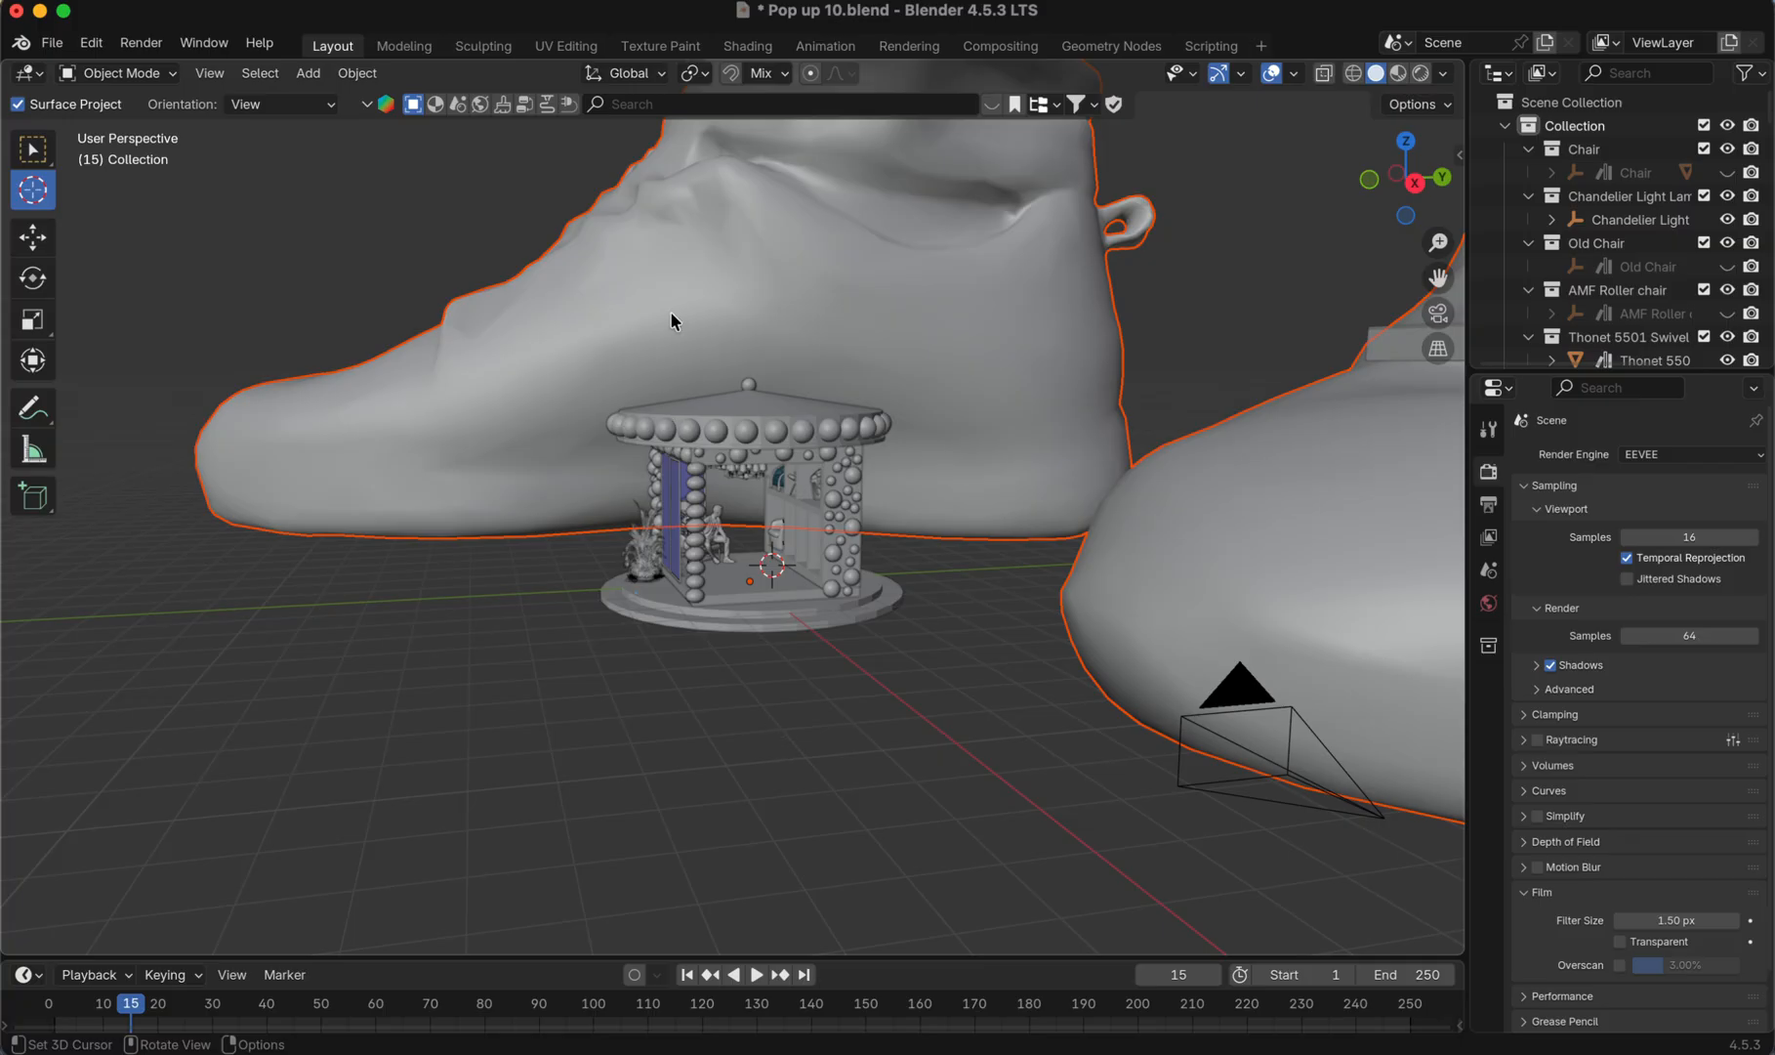
key("s")
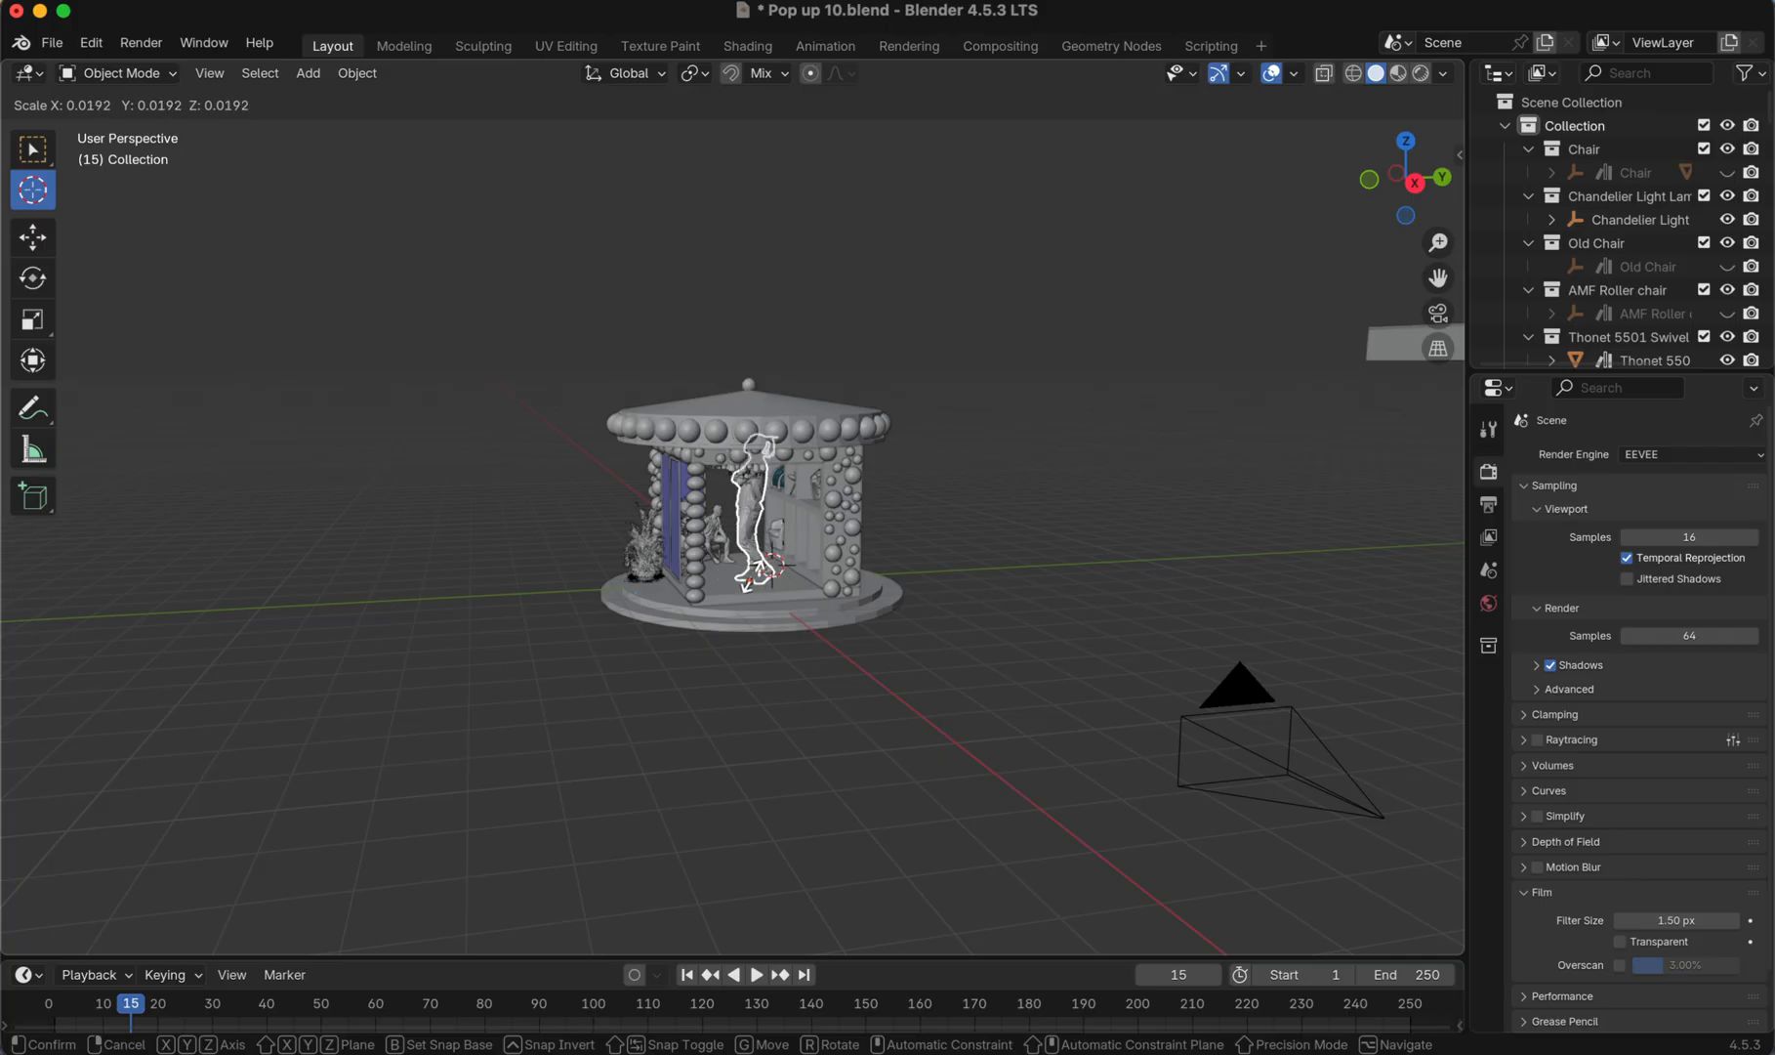
left_click(753, 583)
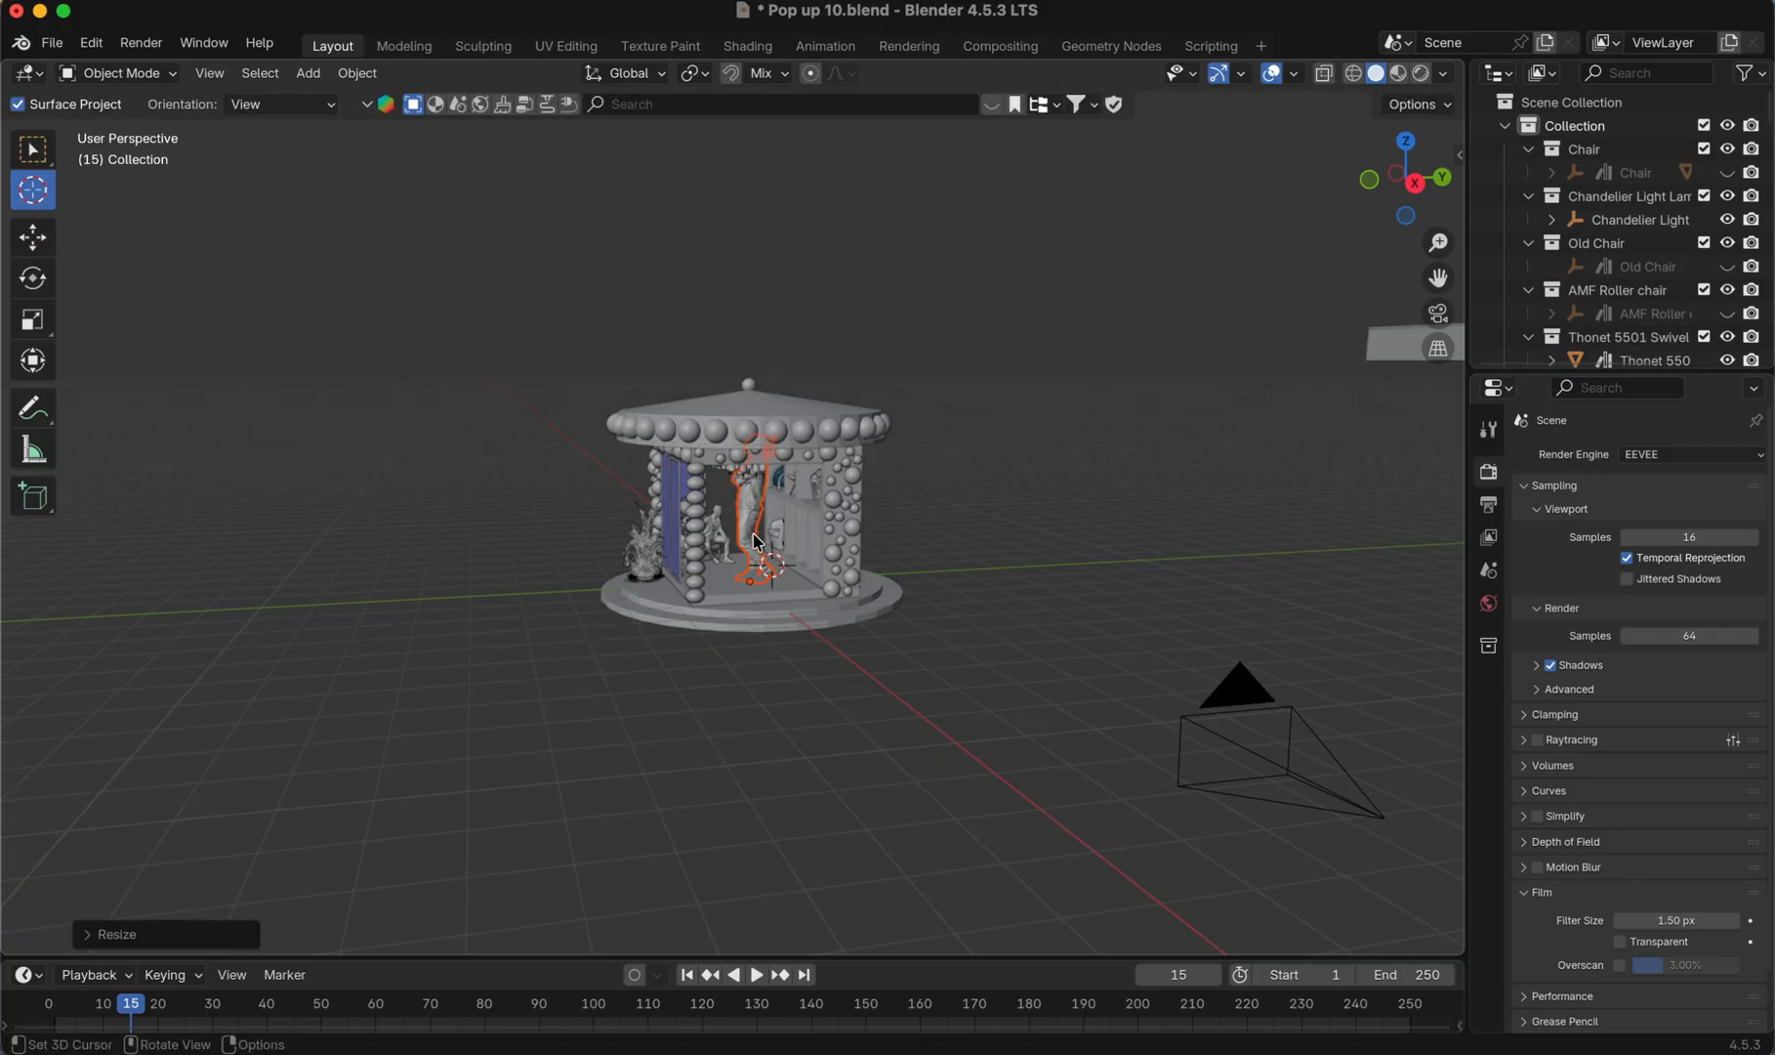
- Scale the standing figure further to about 0.65 so it fits under the pavilion's ceiling
scroll(752, 540, "up", 6)
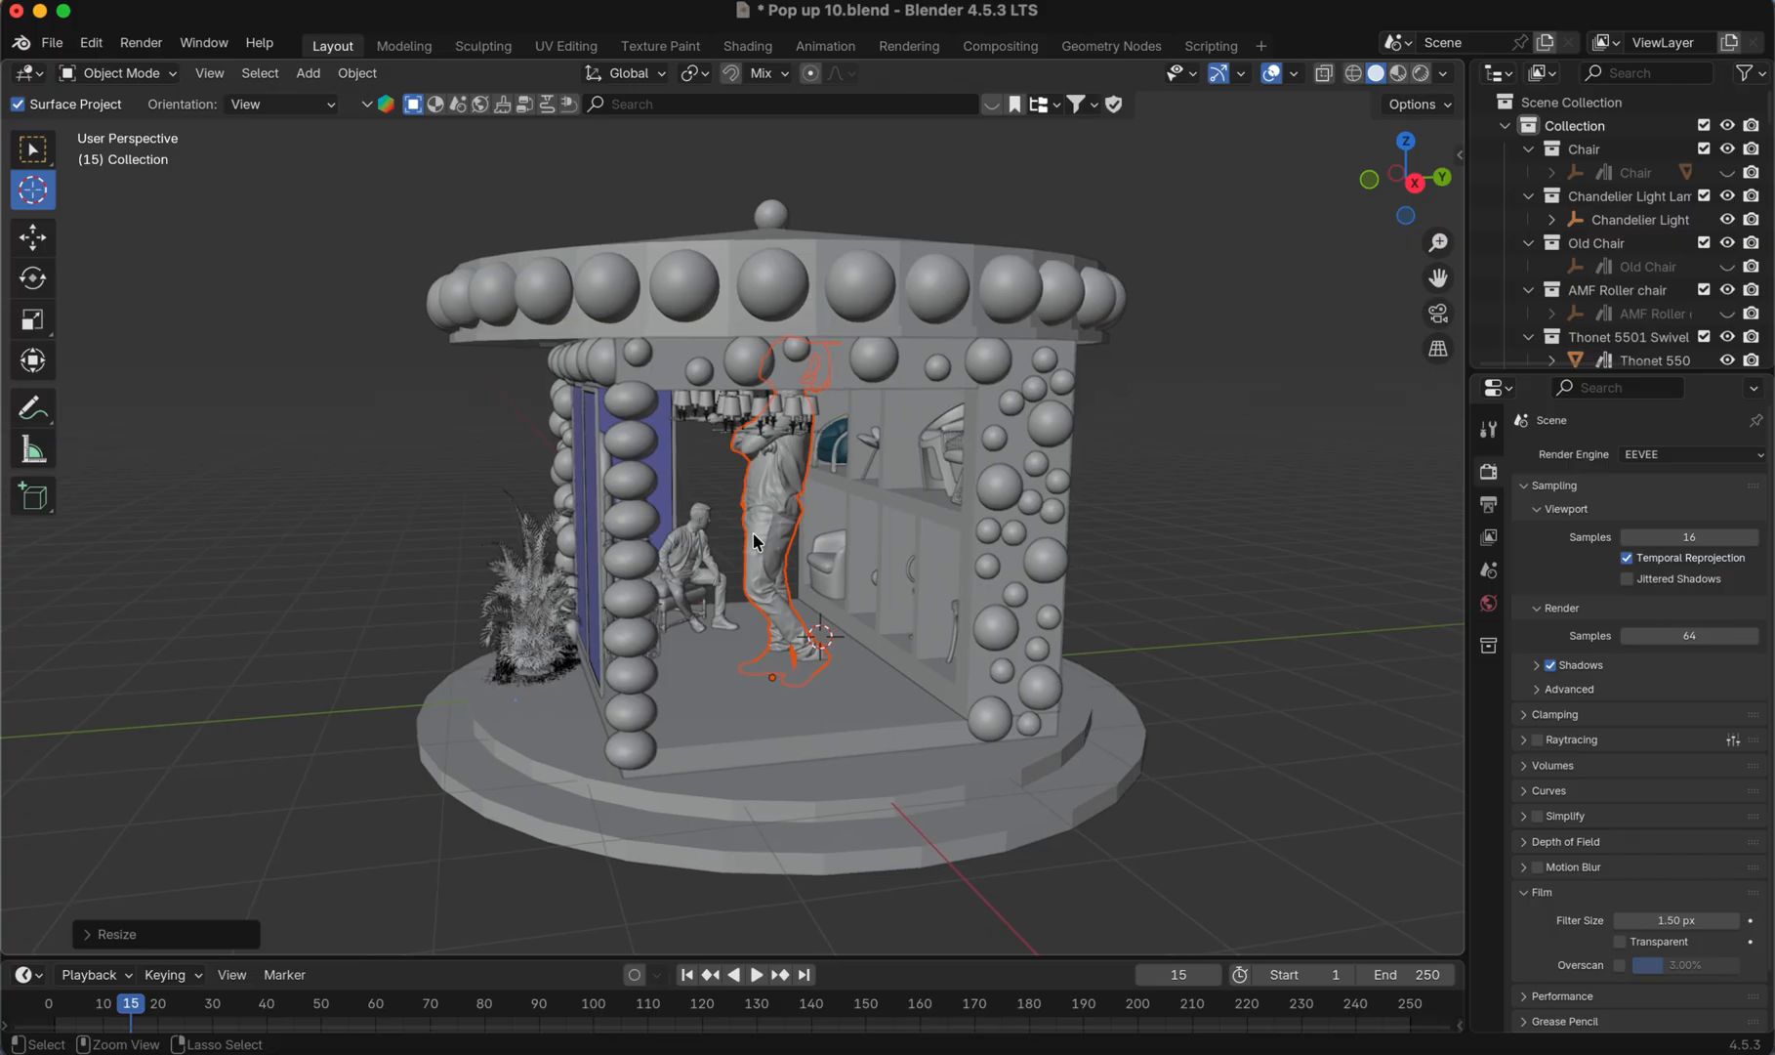
scroll(753, 540, "up", 2)
scroll(753, 540, "up", 2)
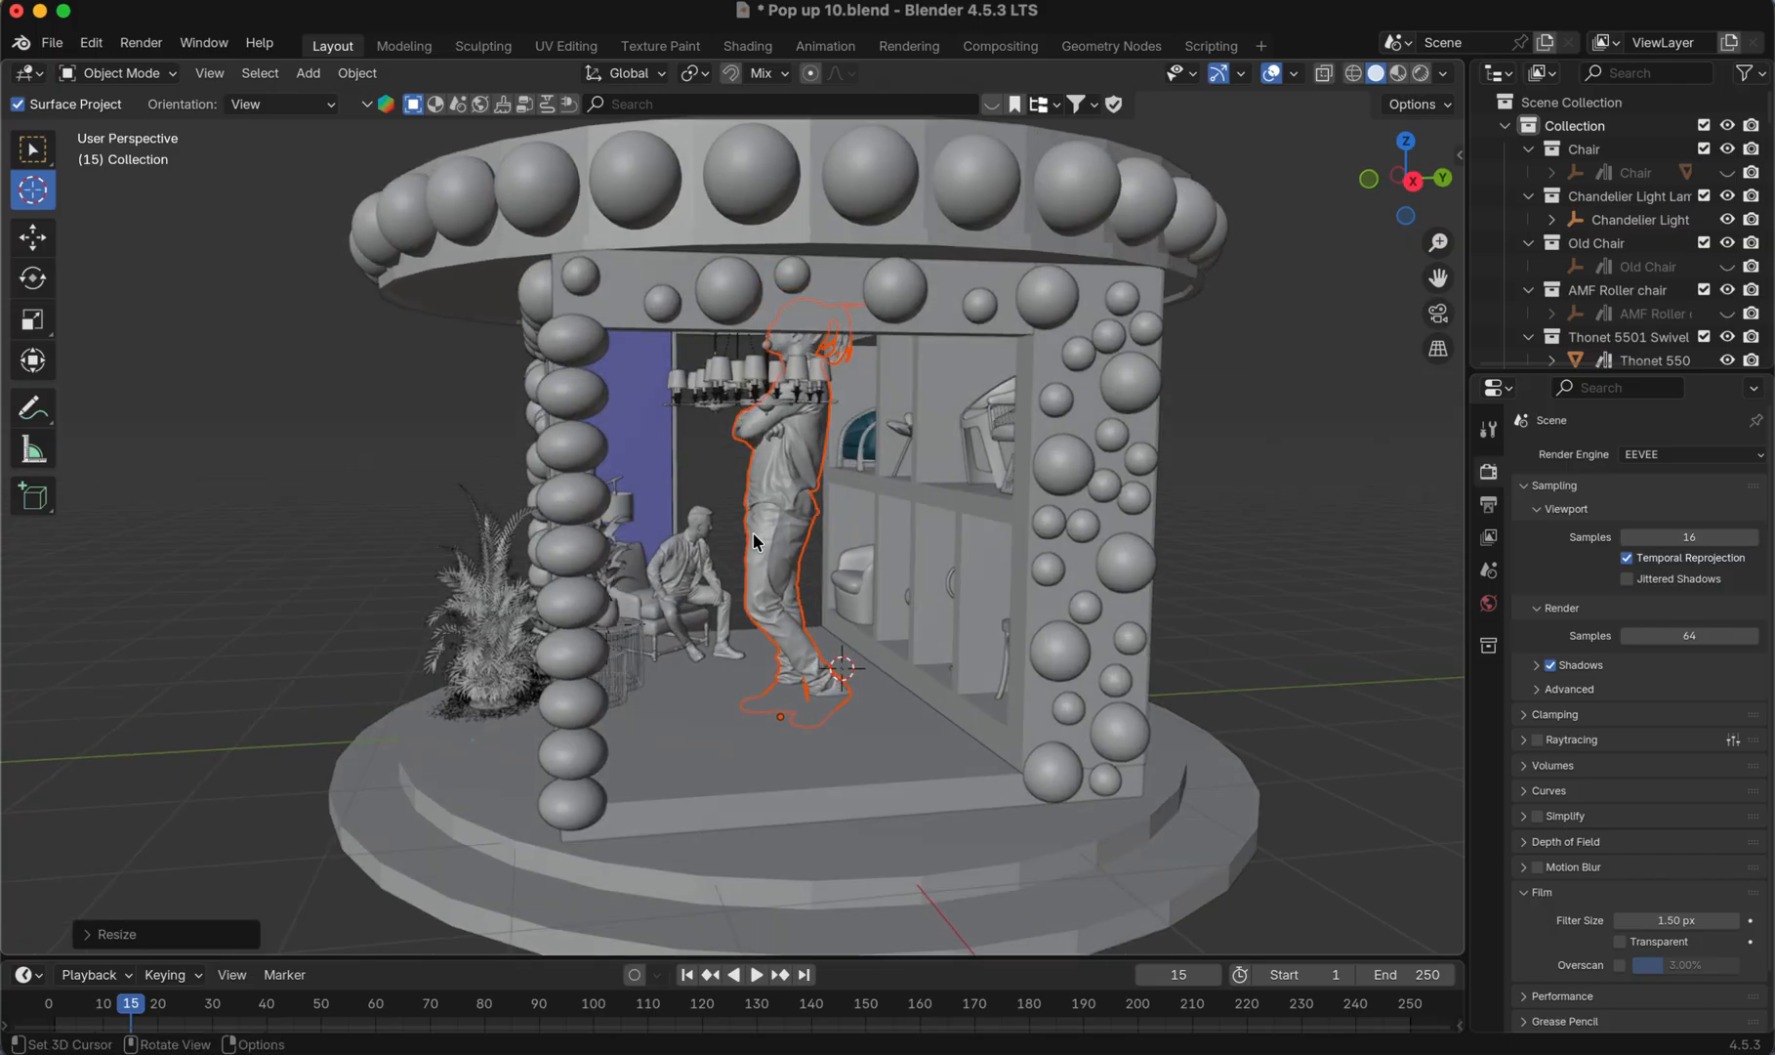
key("s")
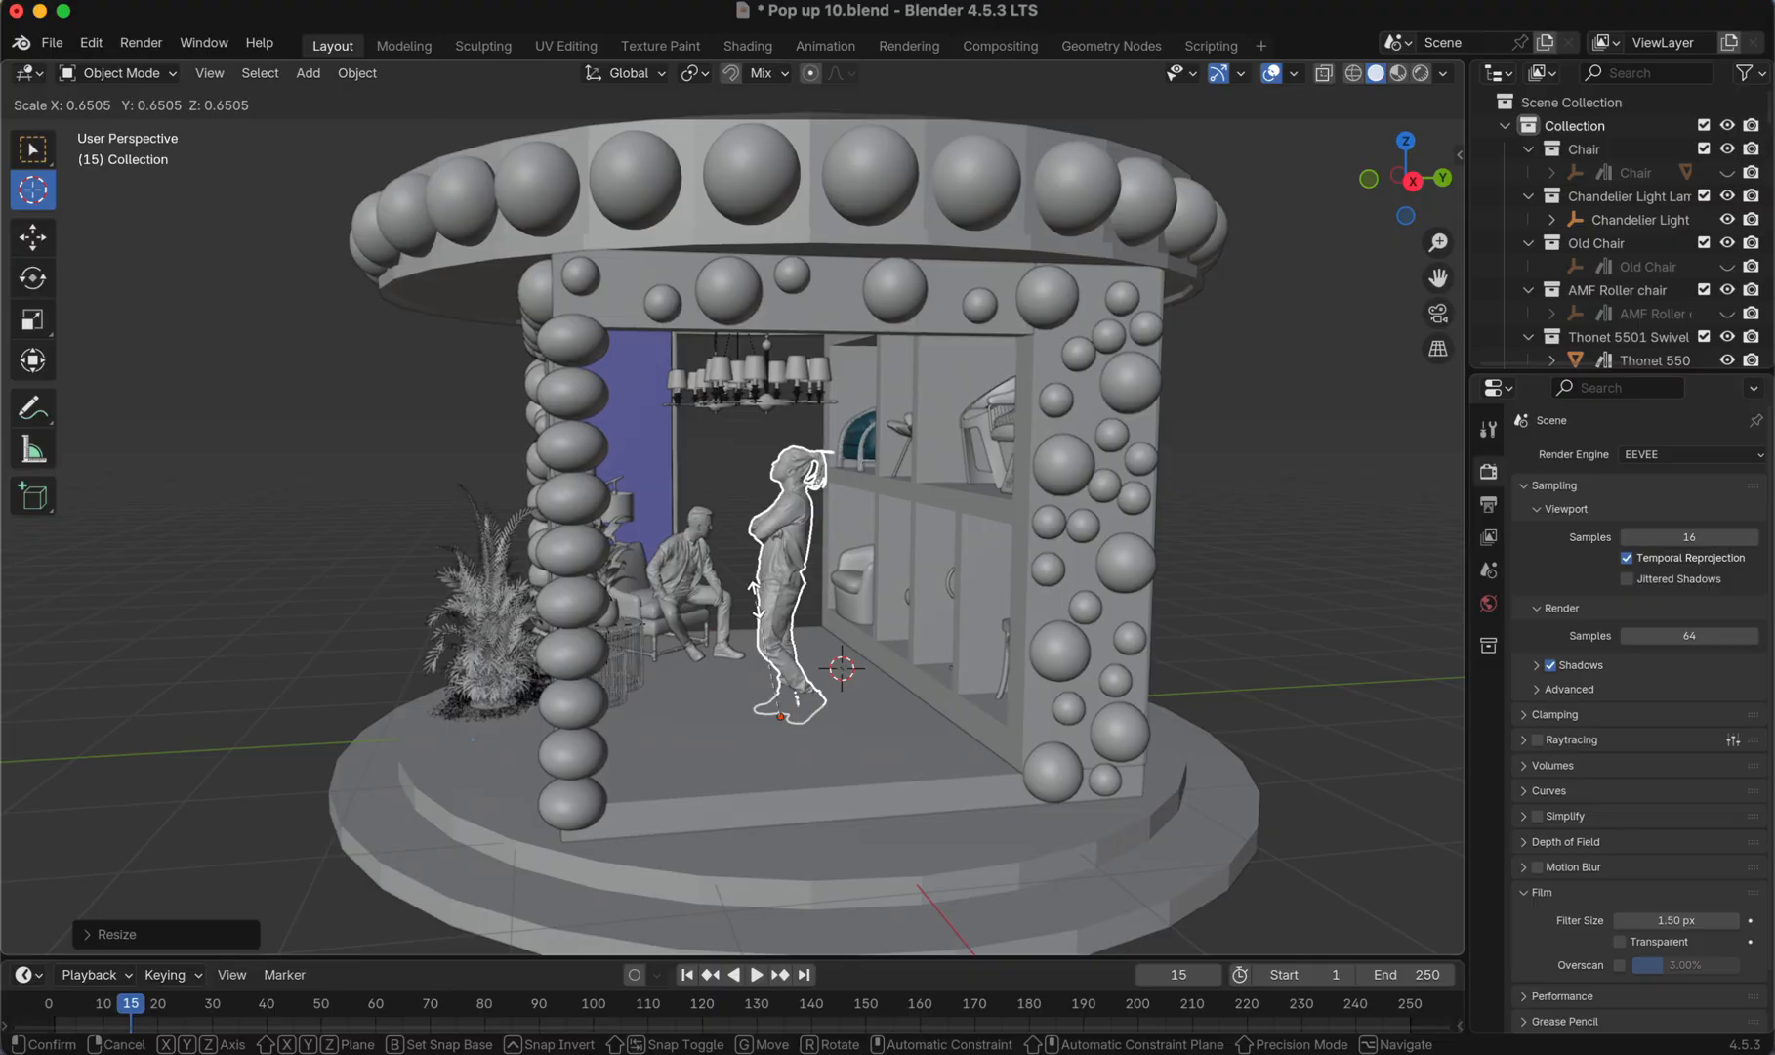
left_click(757, 605)
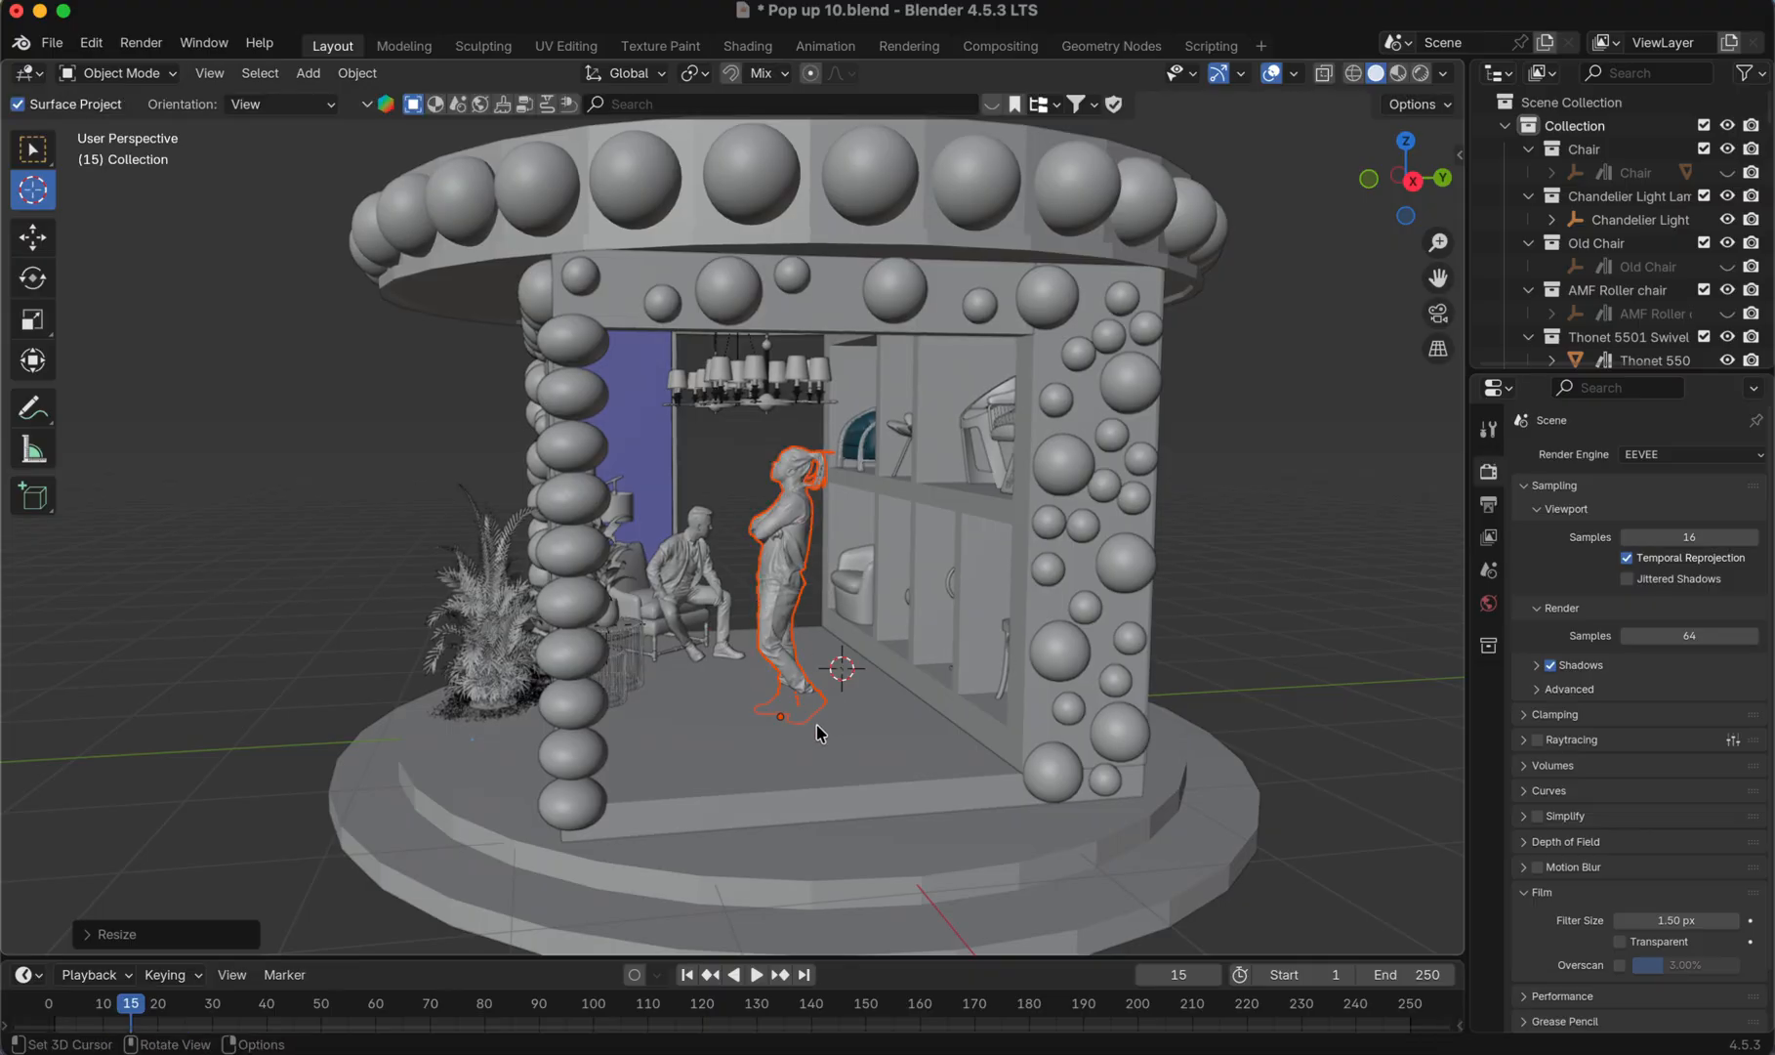
- Raise the standing figure about 200 mm along Z so its feet rest on the pavilion floor
key("g")
key("z")
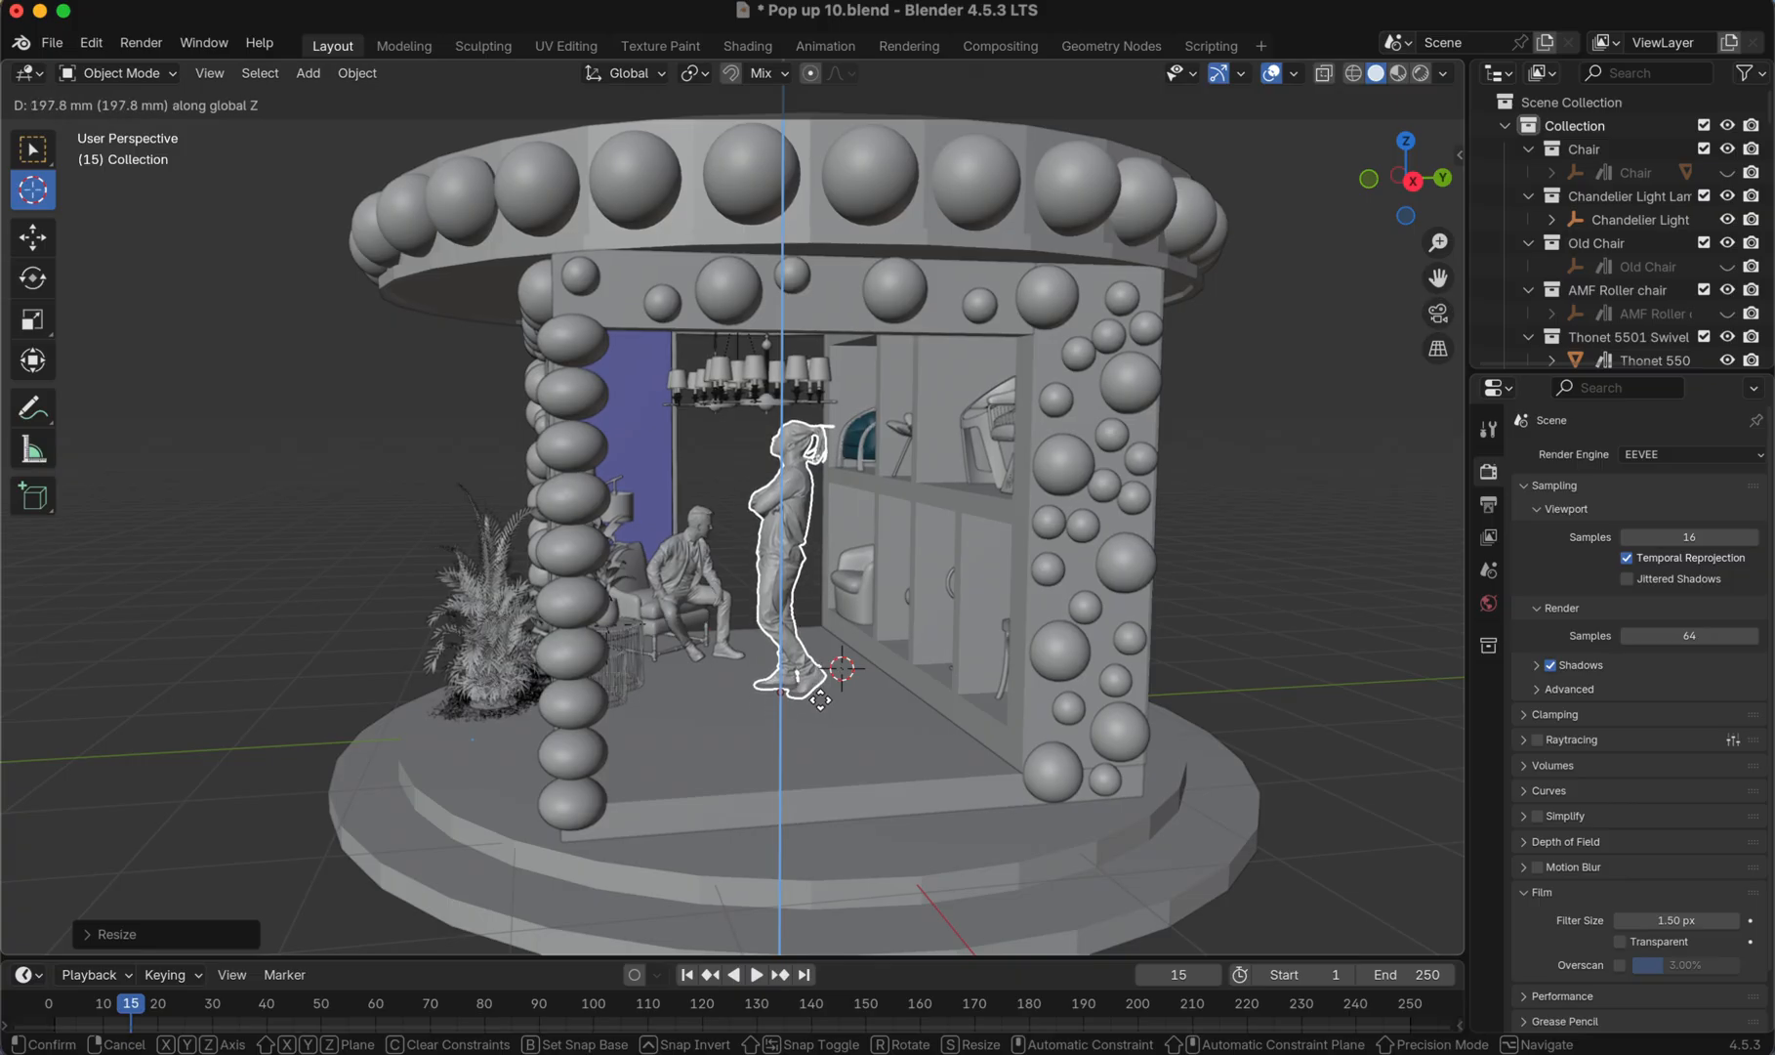
left_click(820, 705)
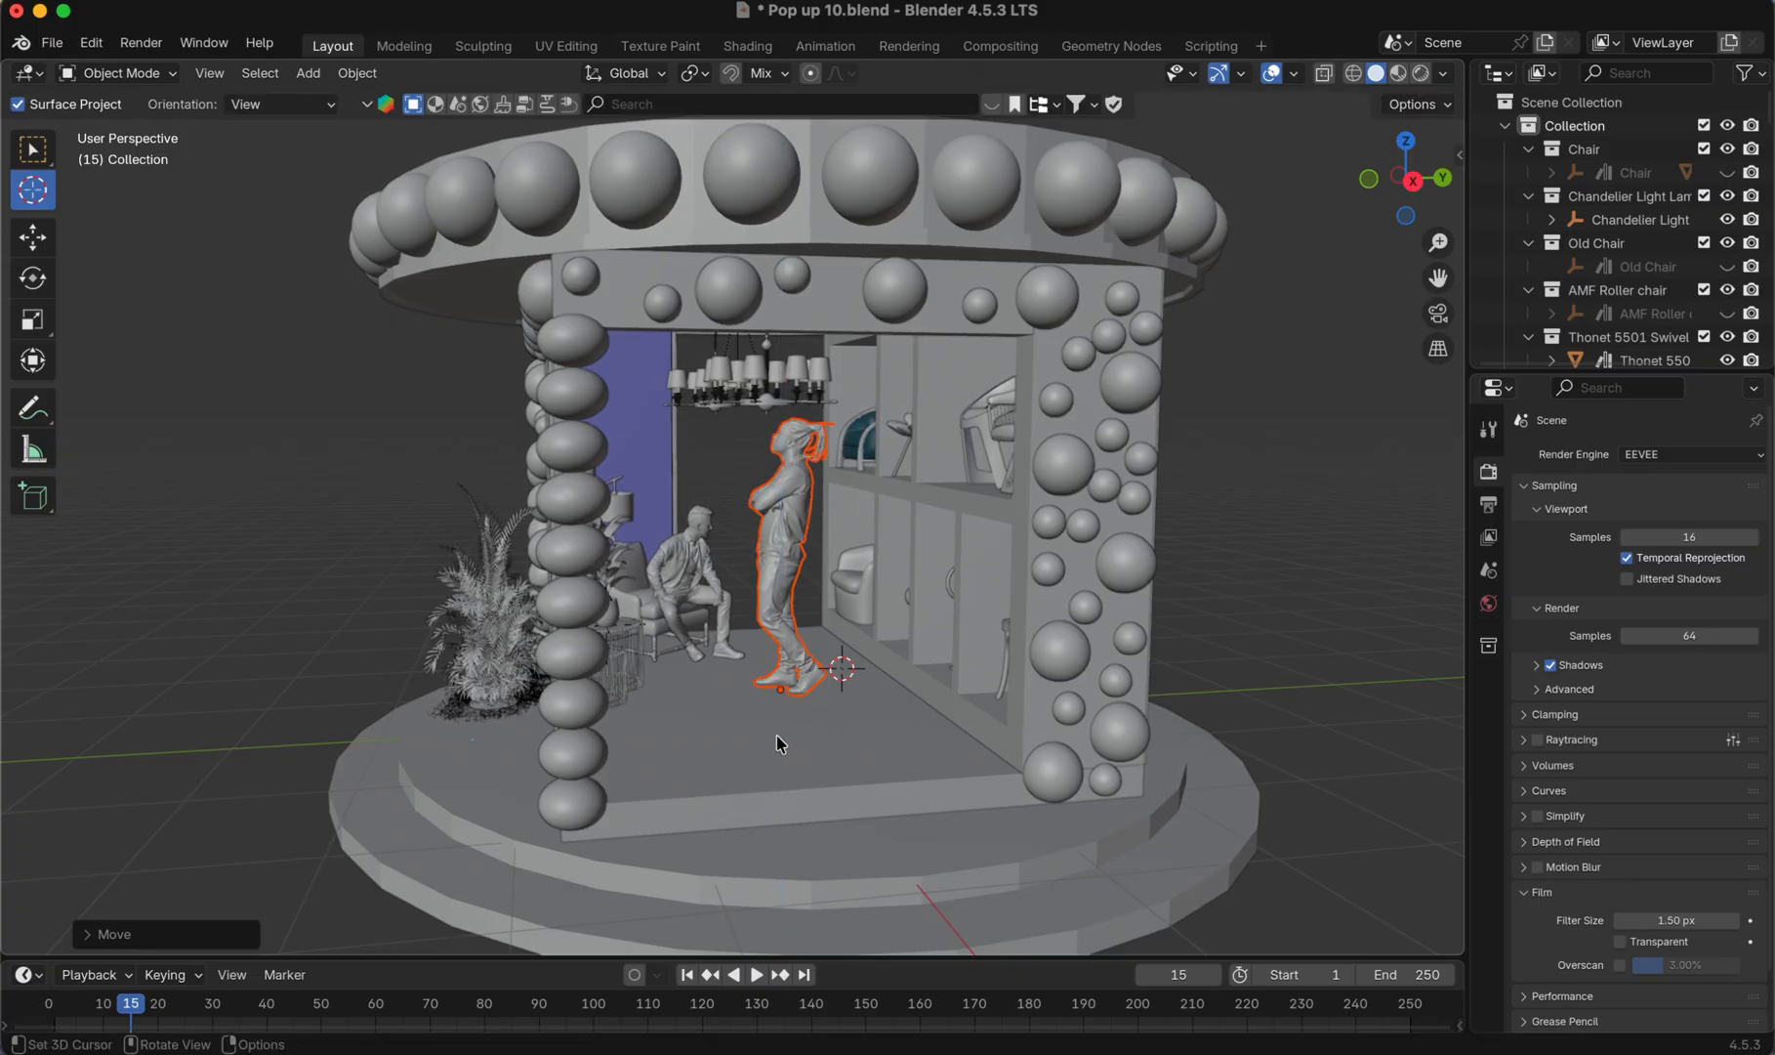
- Place the 3D cursor on the floor at the standing figure's feet, and deselect everything with the Select Box tool
scroll(745, 718, "right", 5)
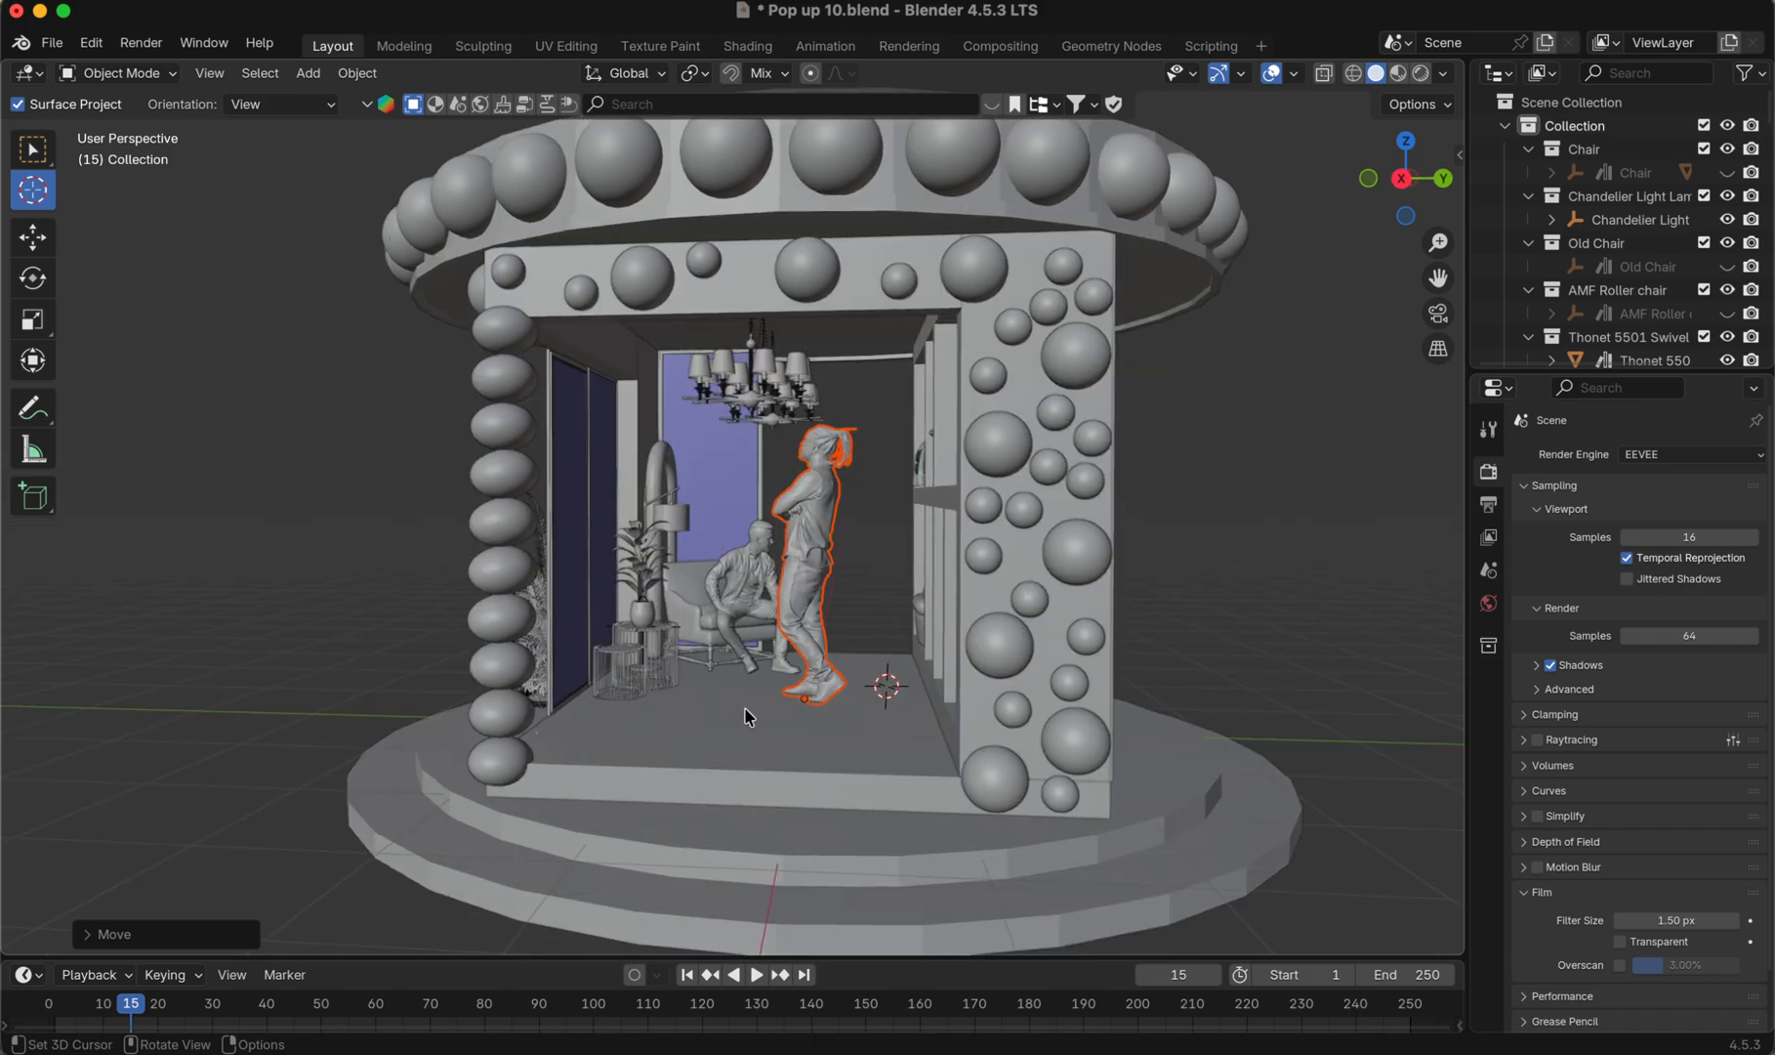
scroll(745, 717, "left", 4)
scroll(745, 717, "left", 5)
scroll(745, 718, "right", 3)
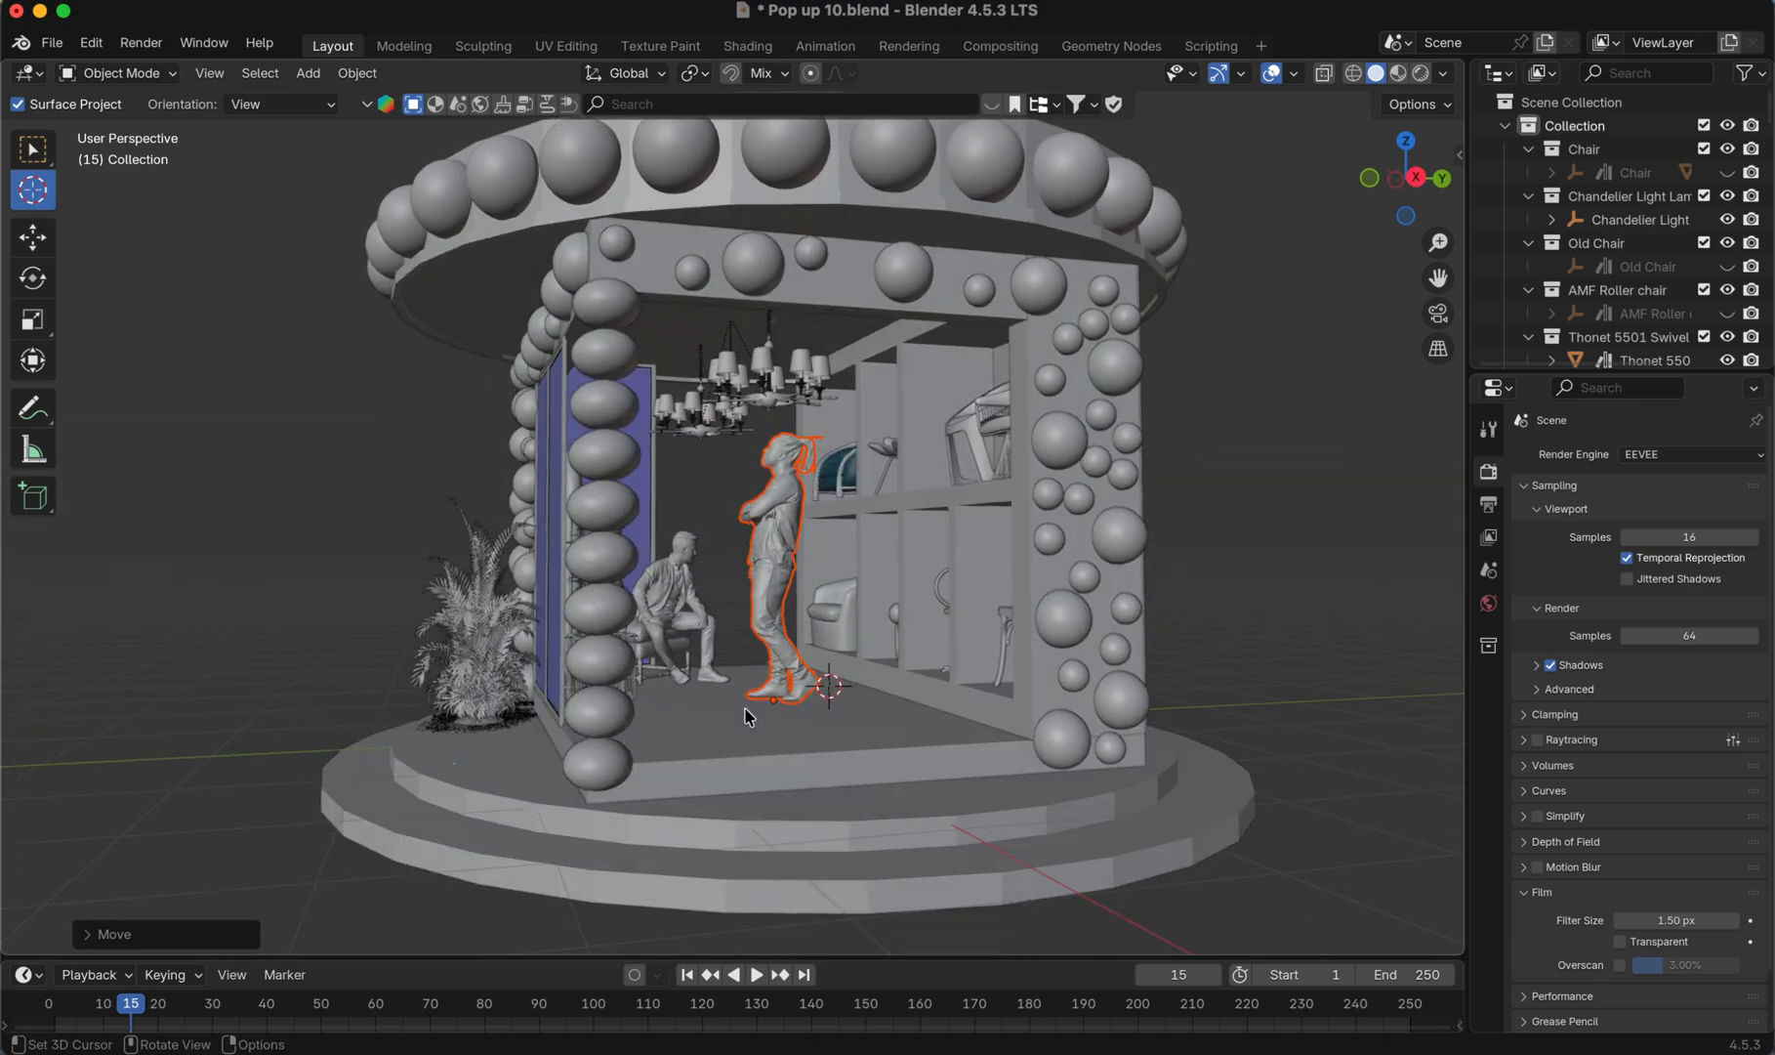
scroll(745, 718, "up", 3)
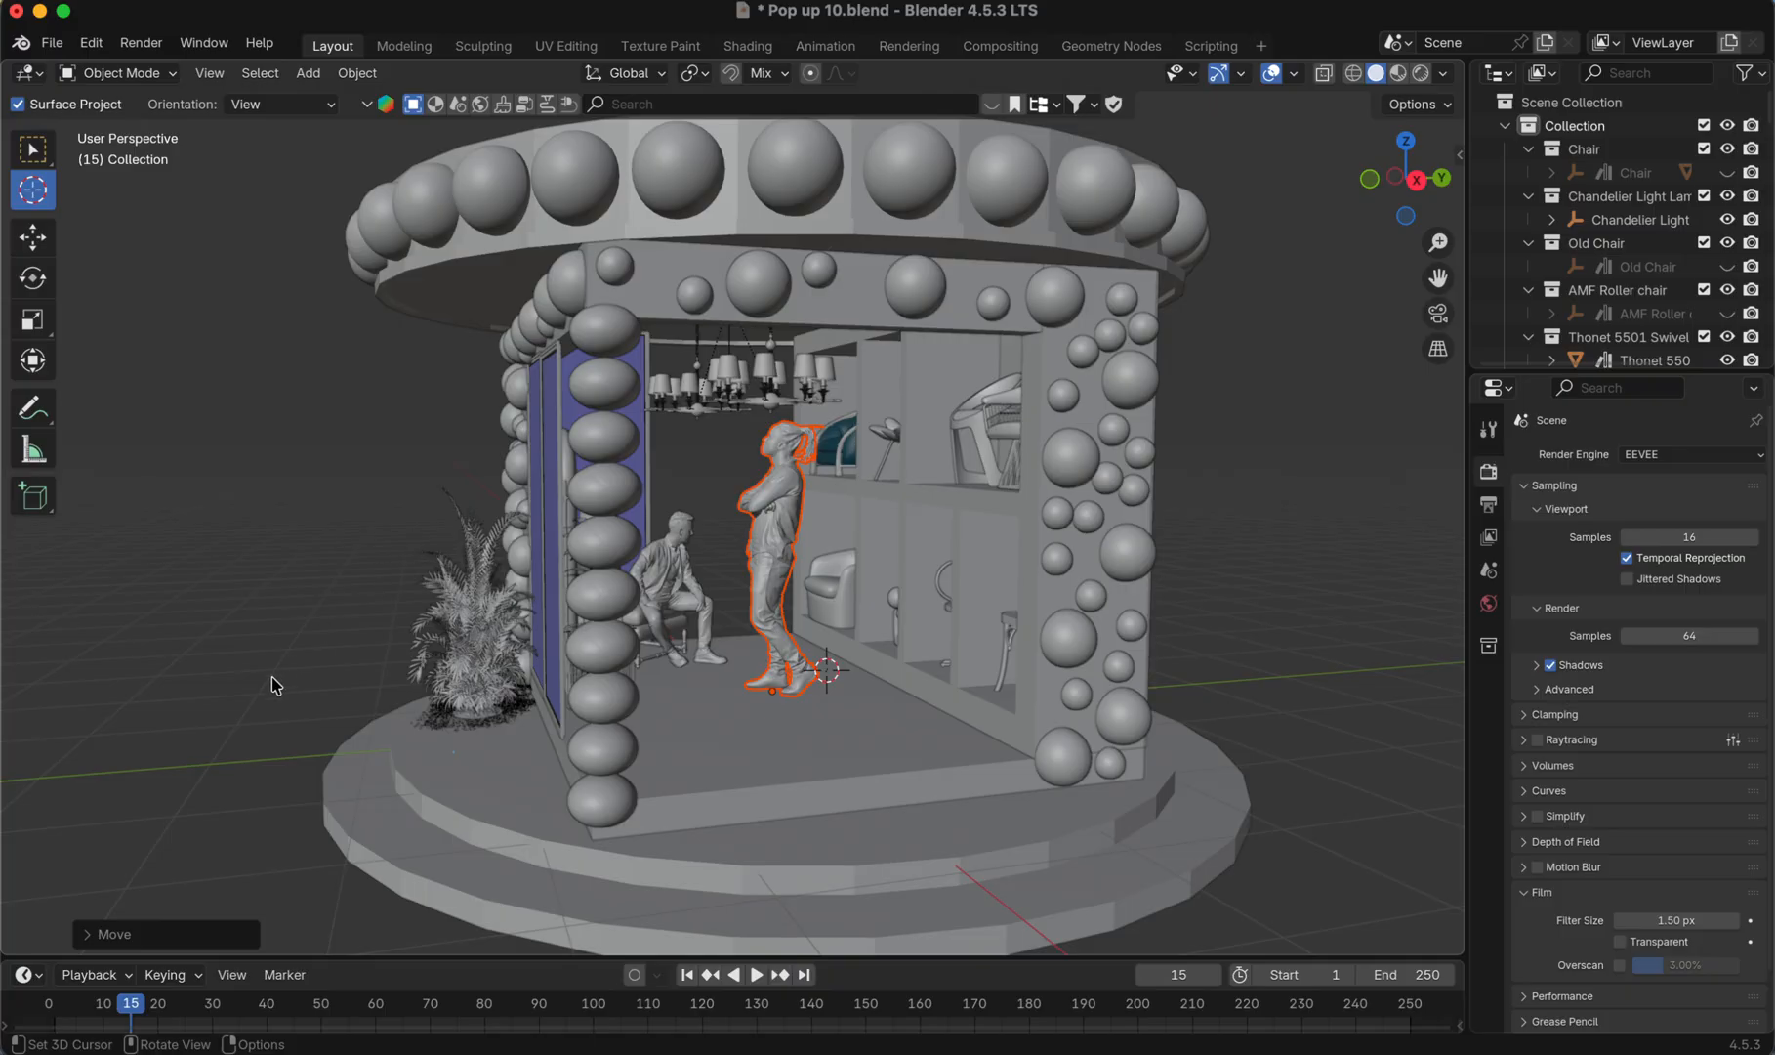
left_click(214, 757)
left_click(812, 693)
left_click(38, 155)
left_click(260, 644)
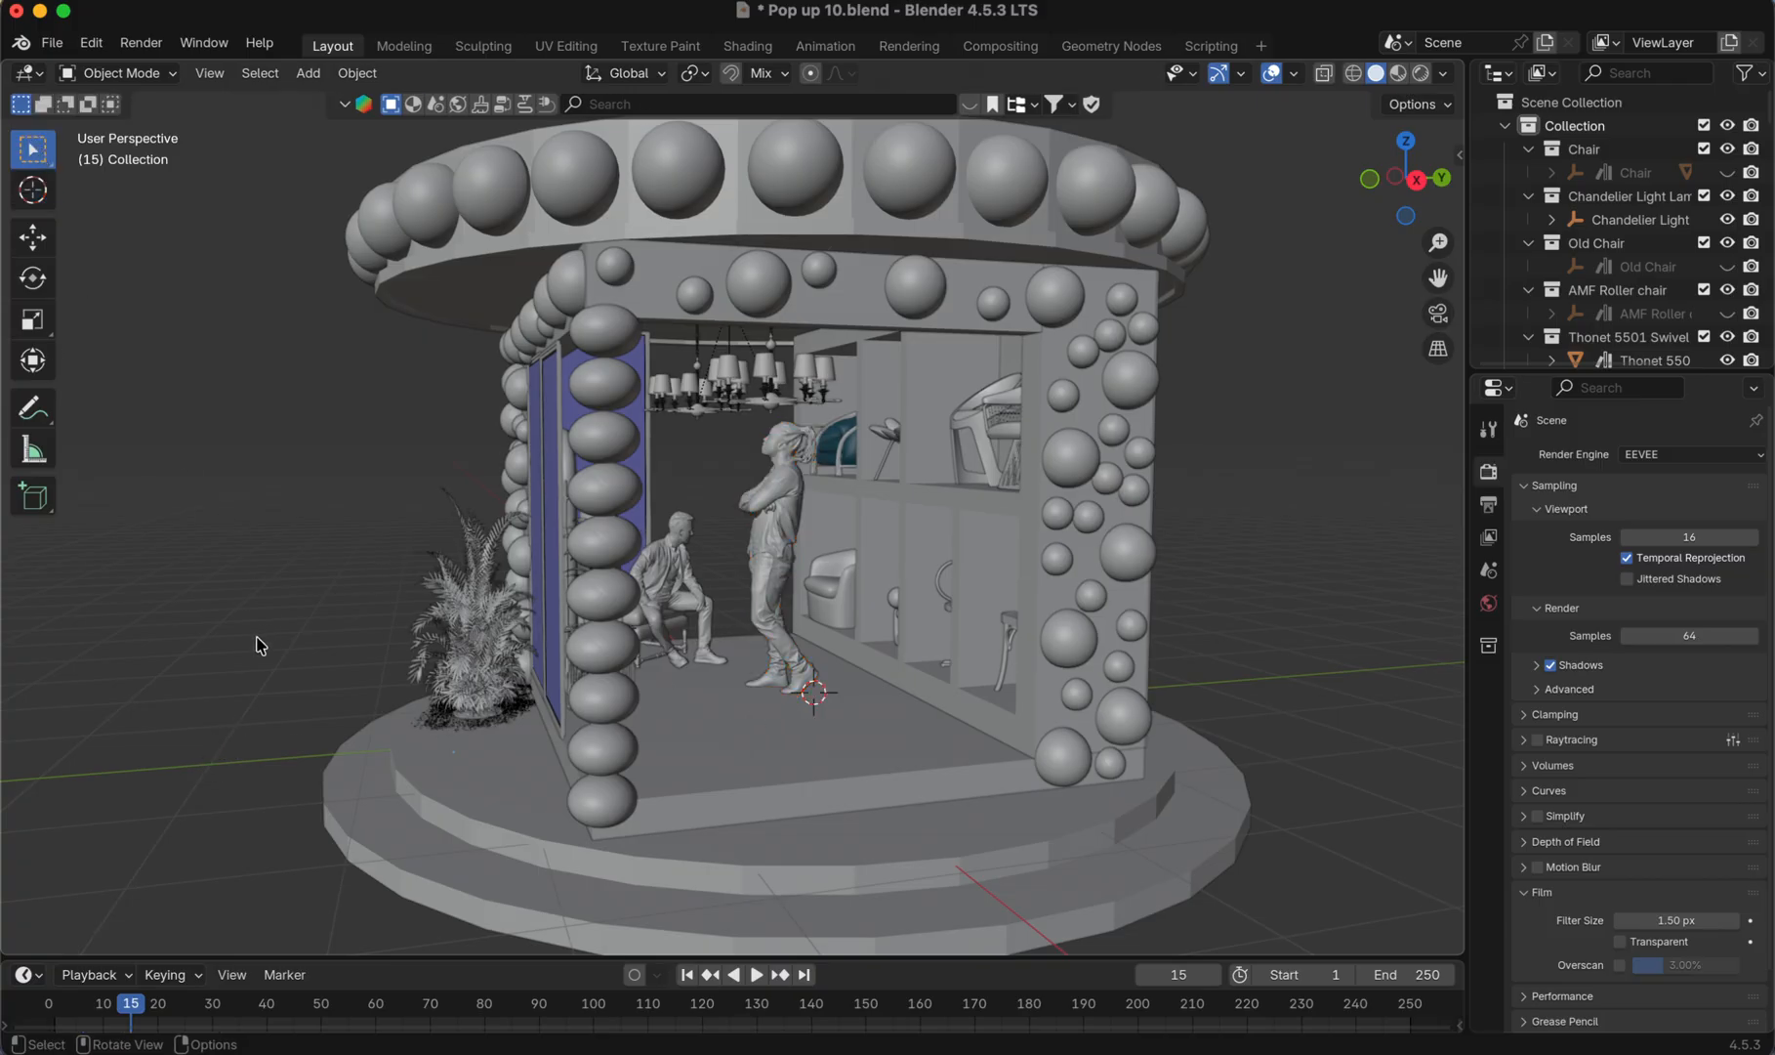
- Add a cube mesh and move it about 4.8 m out of the pavilion, to the open area beyond the plant
key("shift+a")
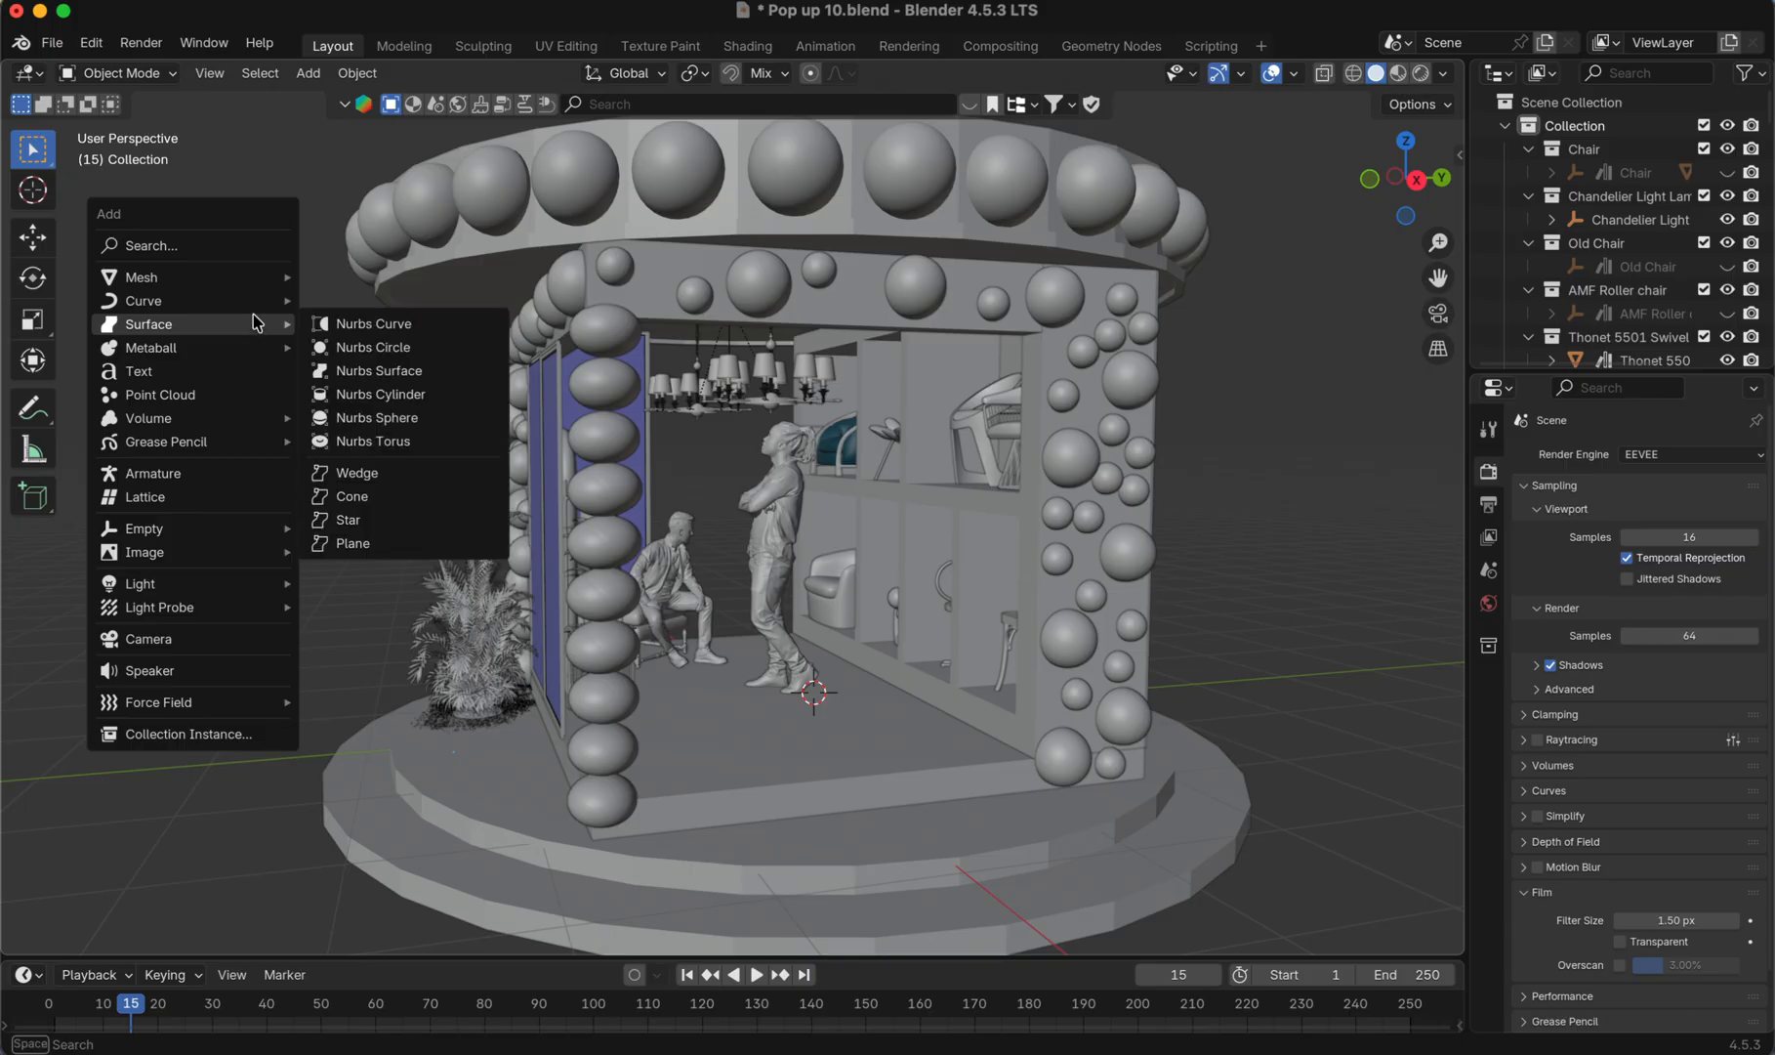
mouse_move(264, 284)
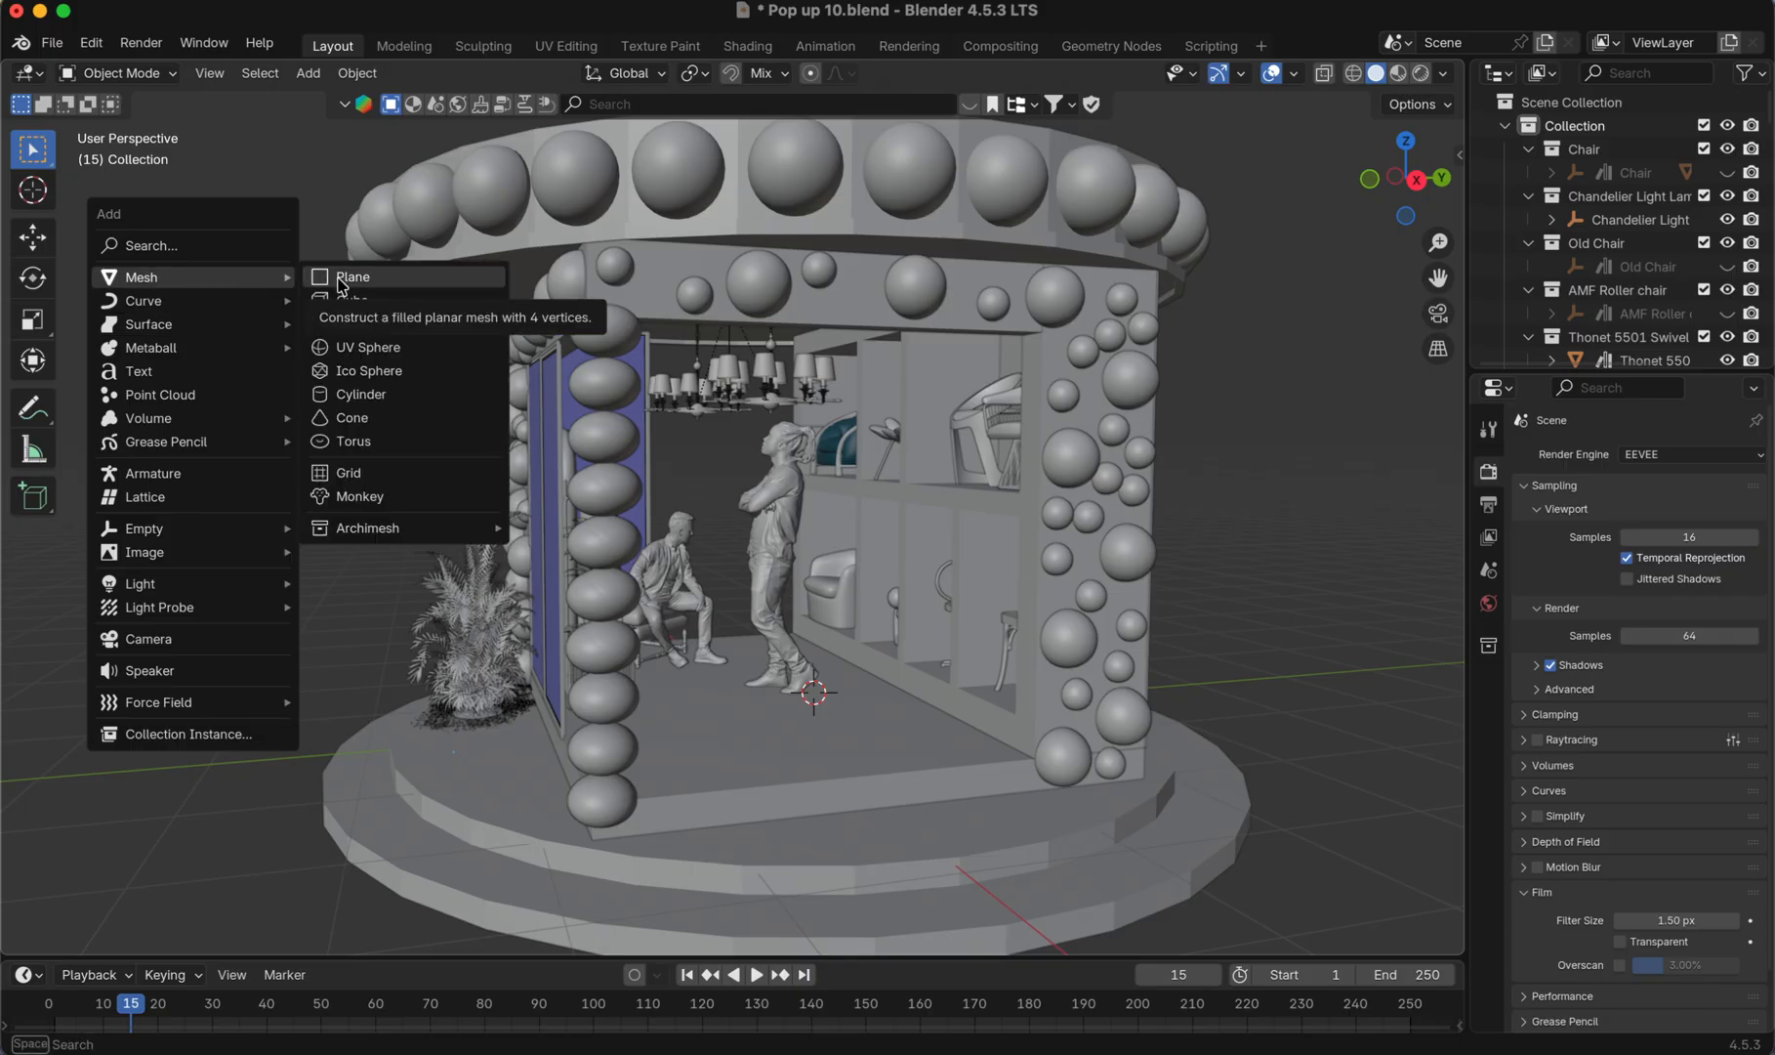
left_click(343, 309)
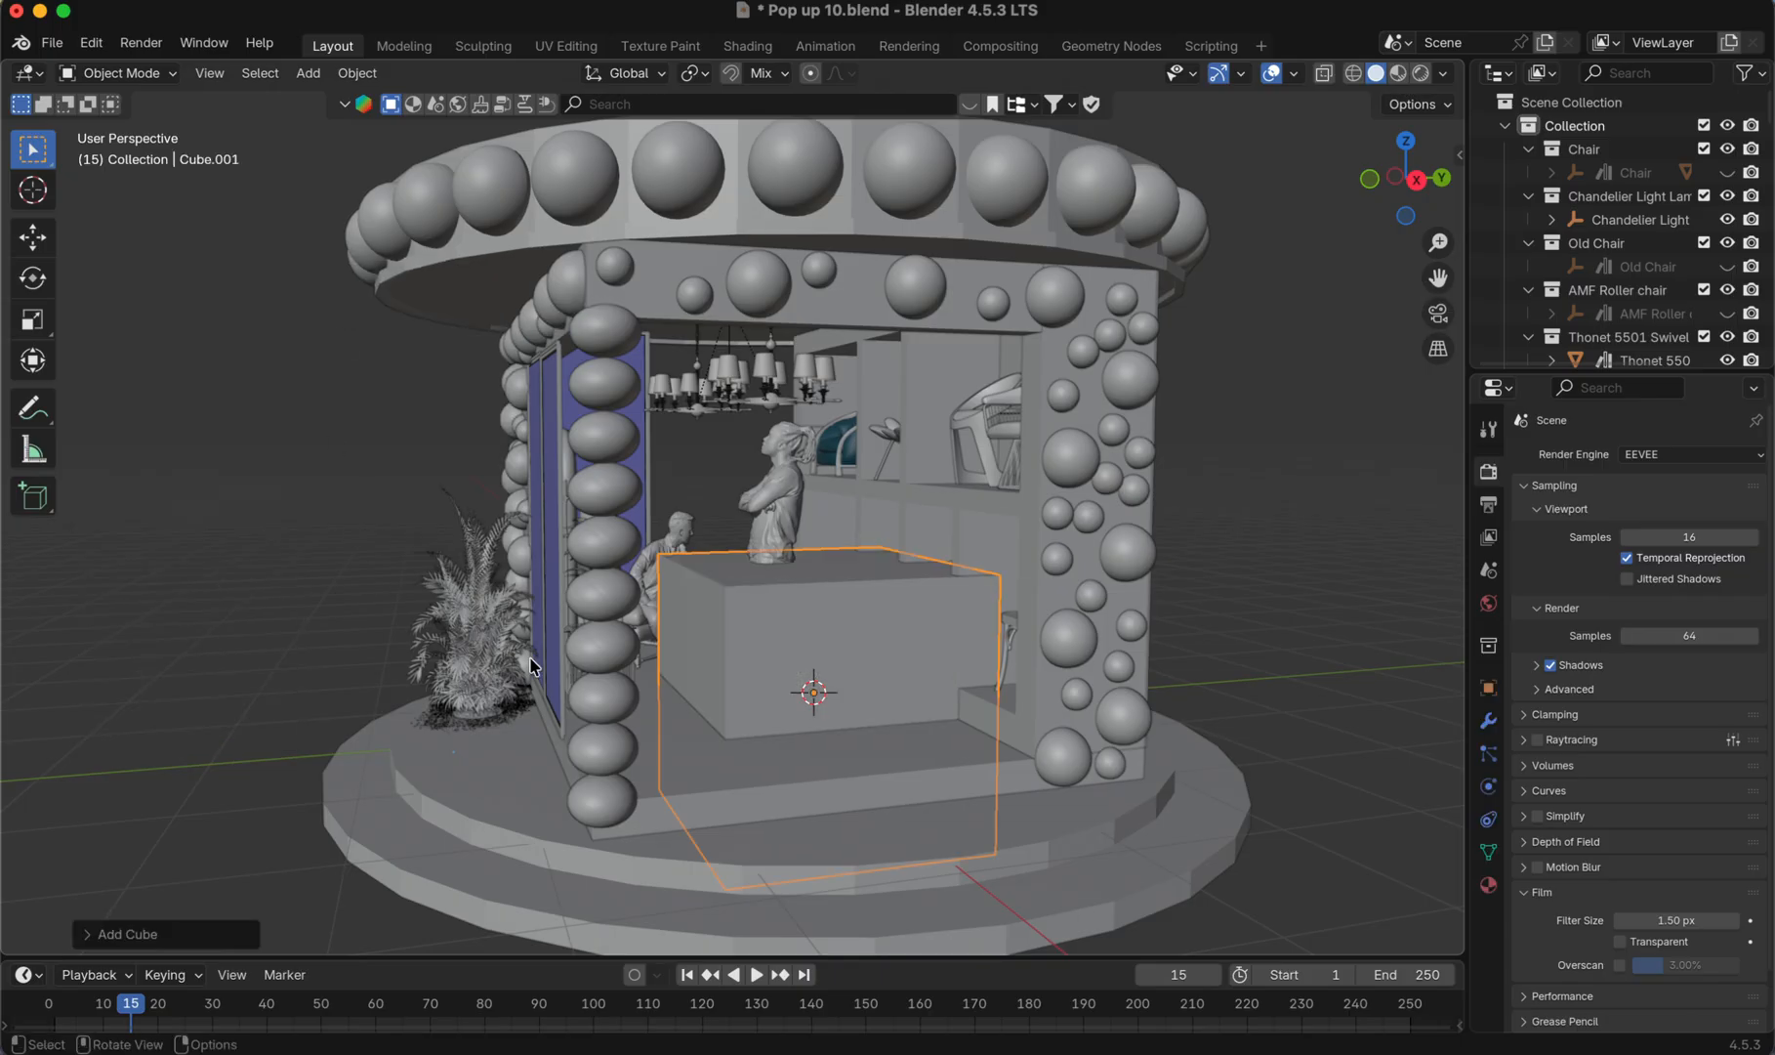
key("g")
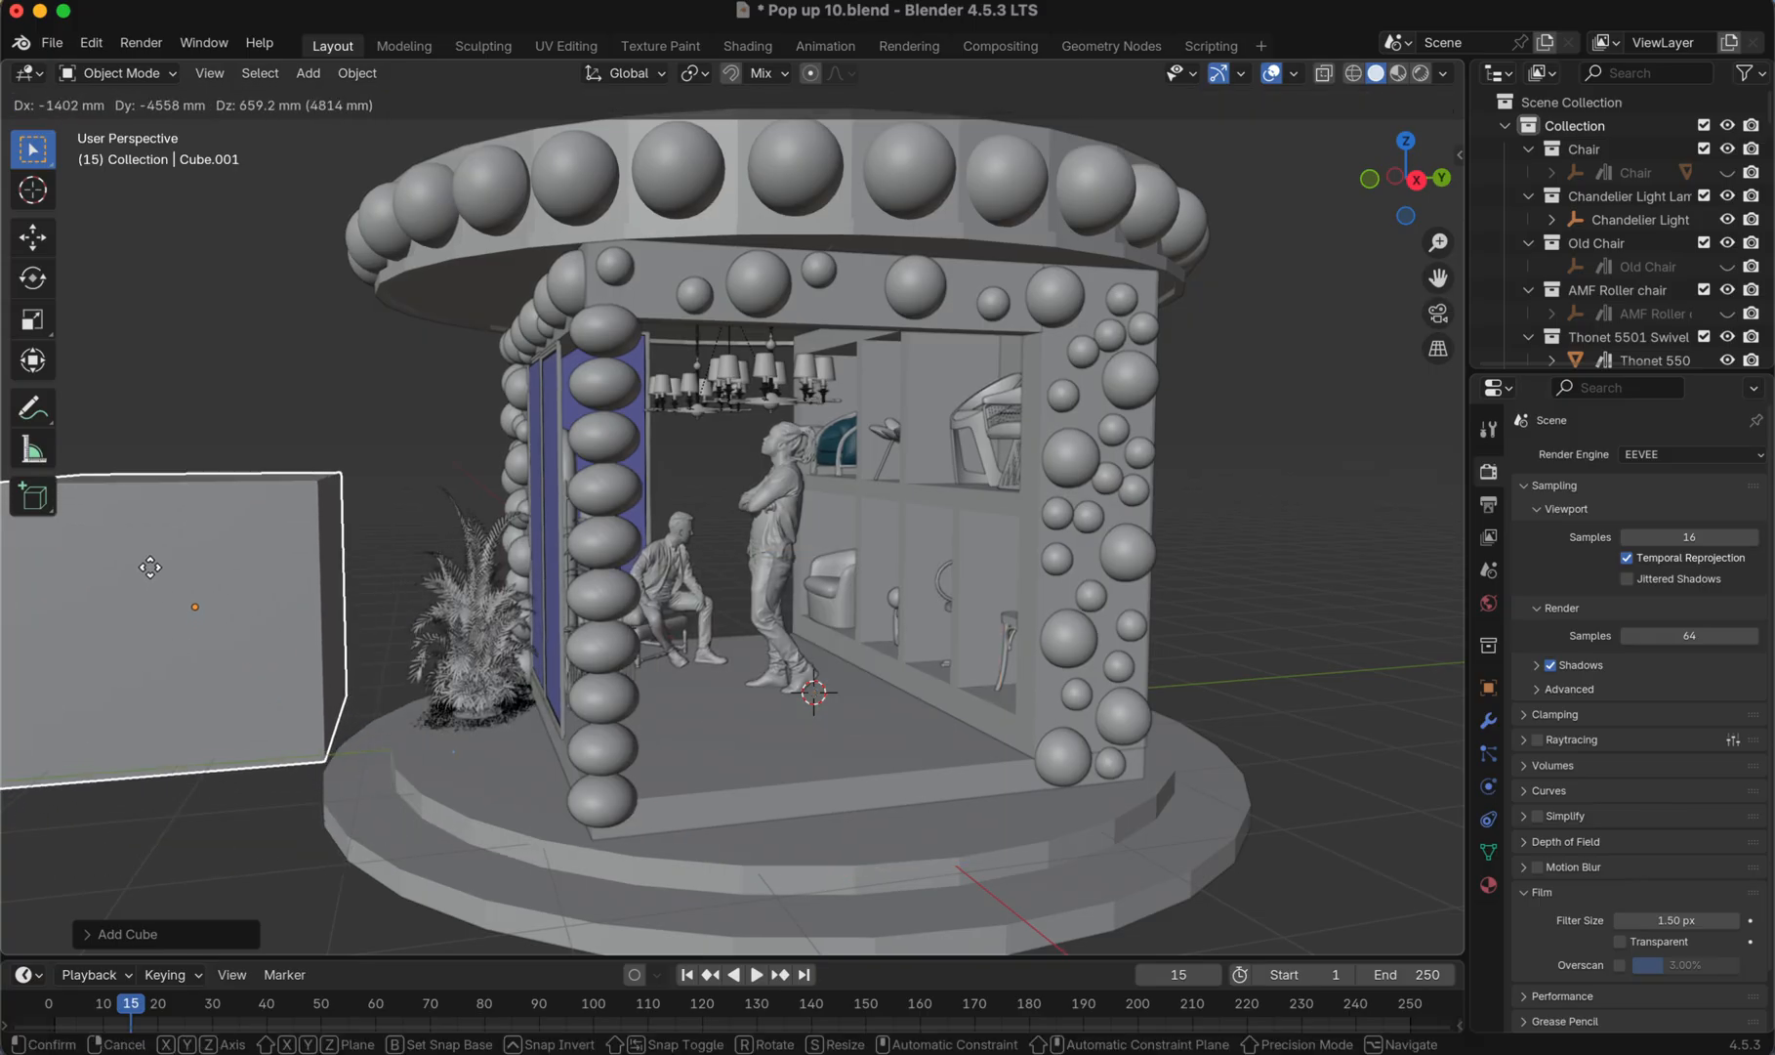
left_click(149, 564)
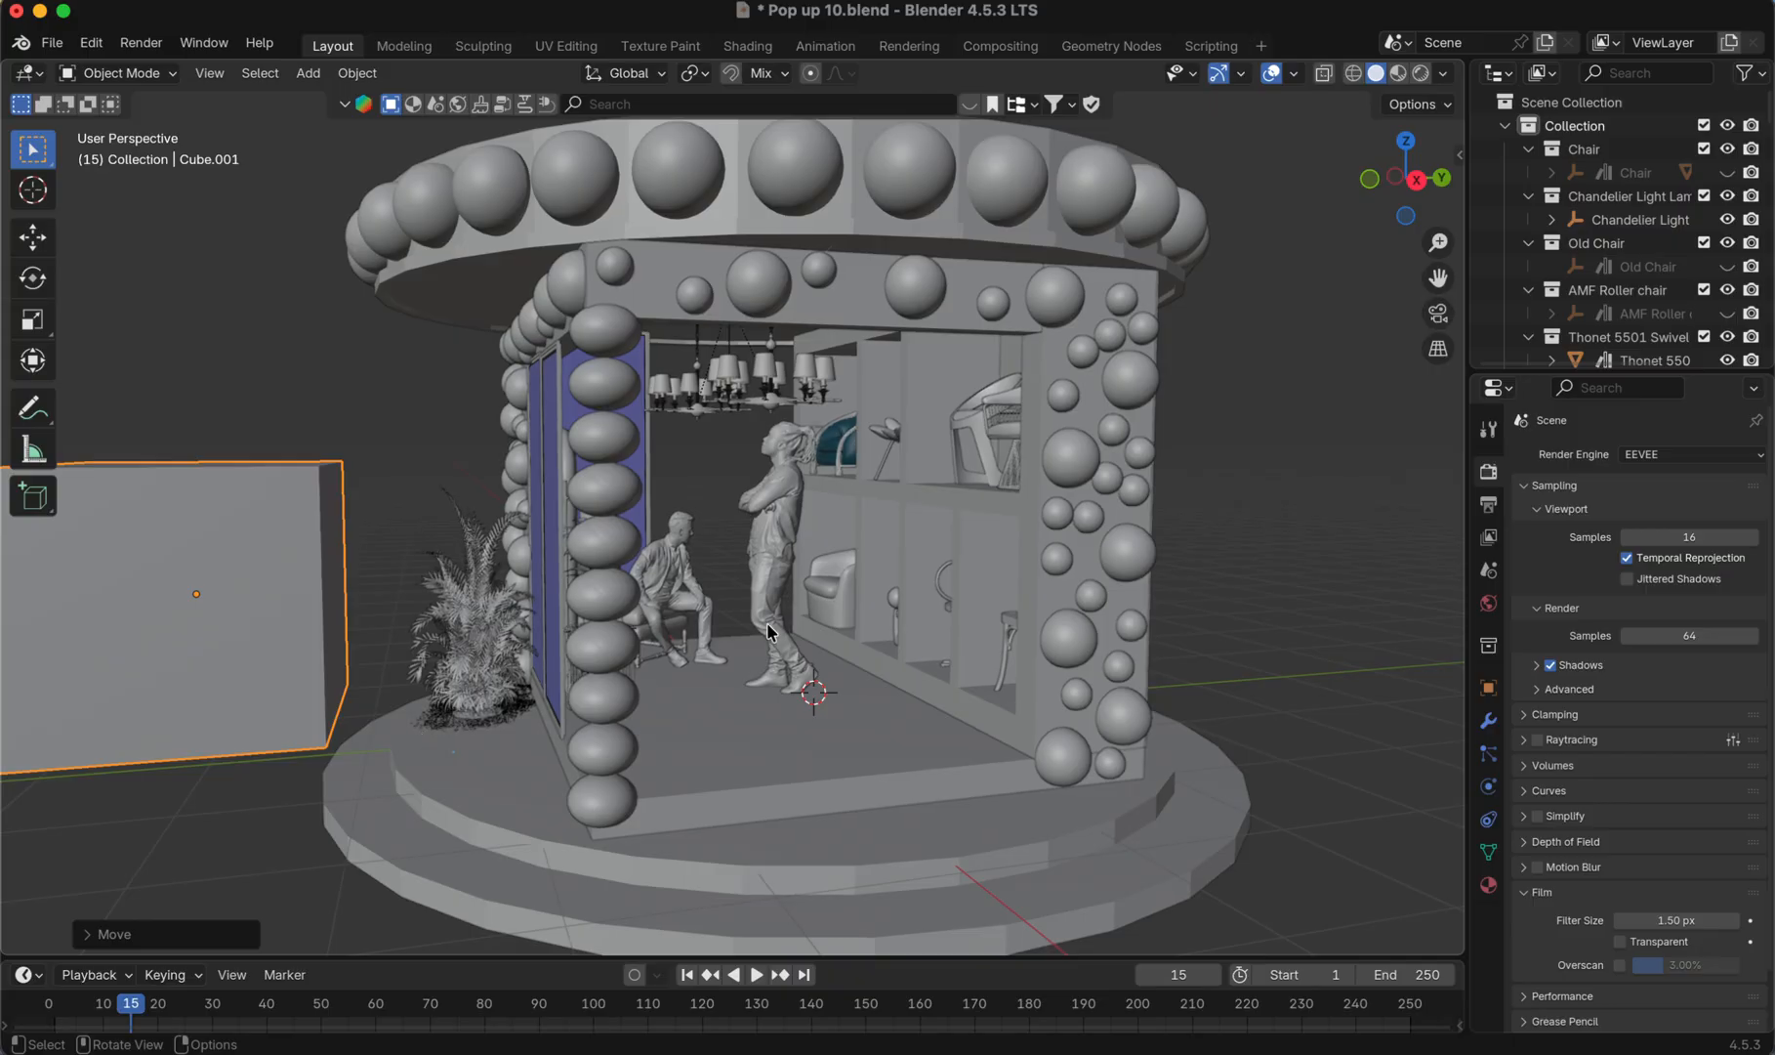
- In Edit Mode, raise the cube's top face to a local Z of 1800 mm as a height reference
scroll(352, 681, "up", 6)
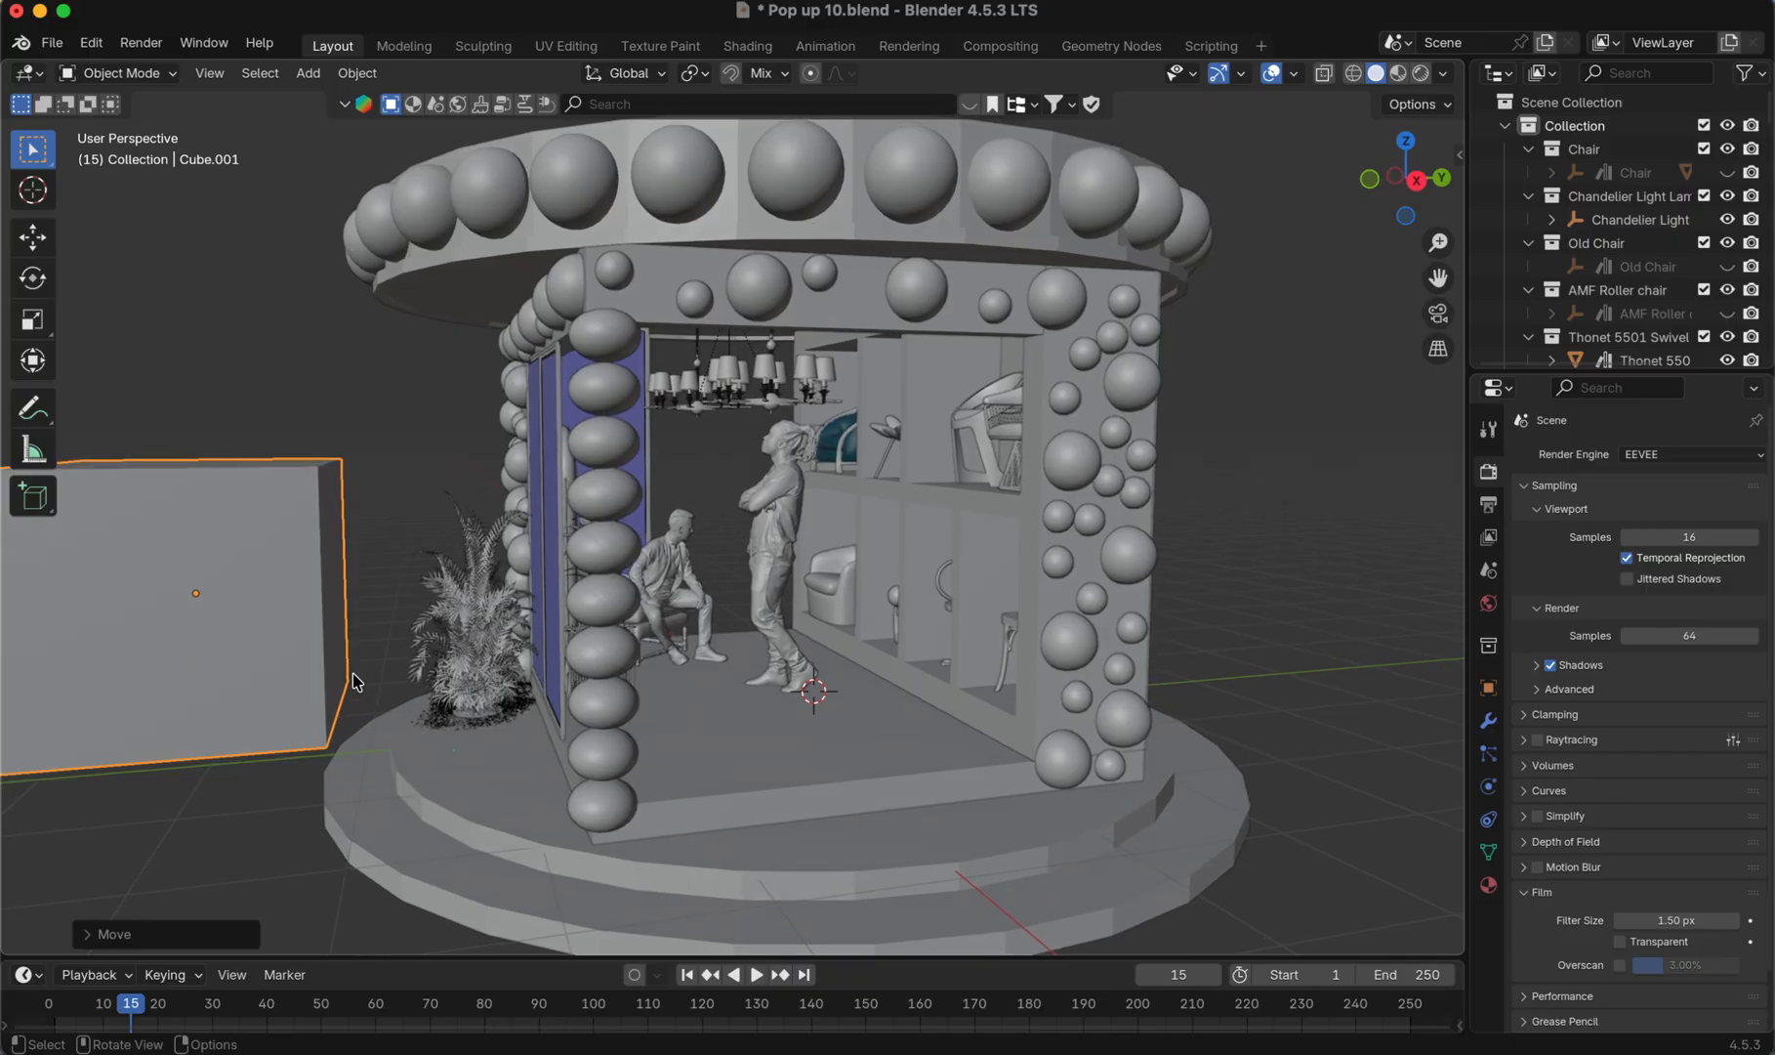
left_click(159, 76)
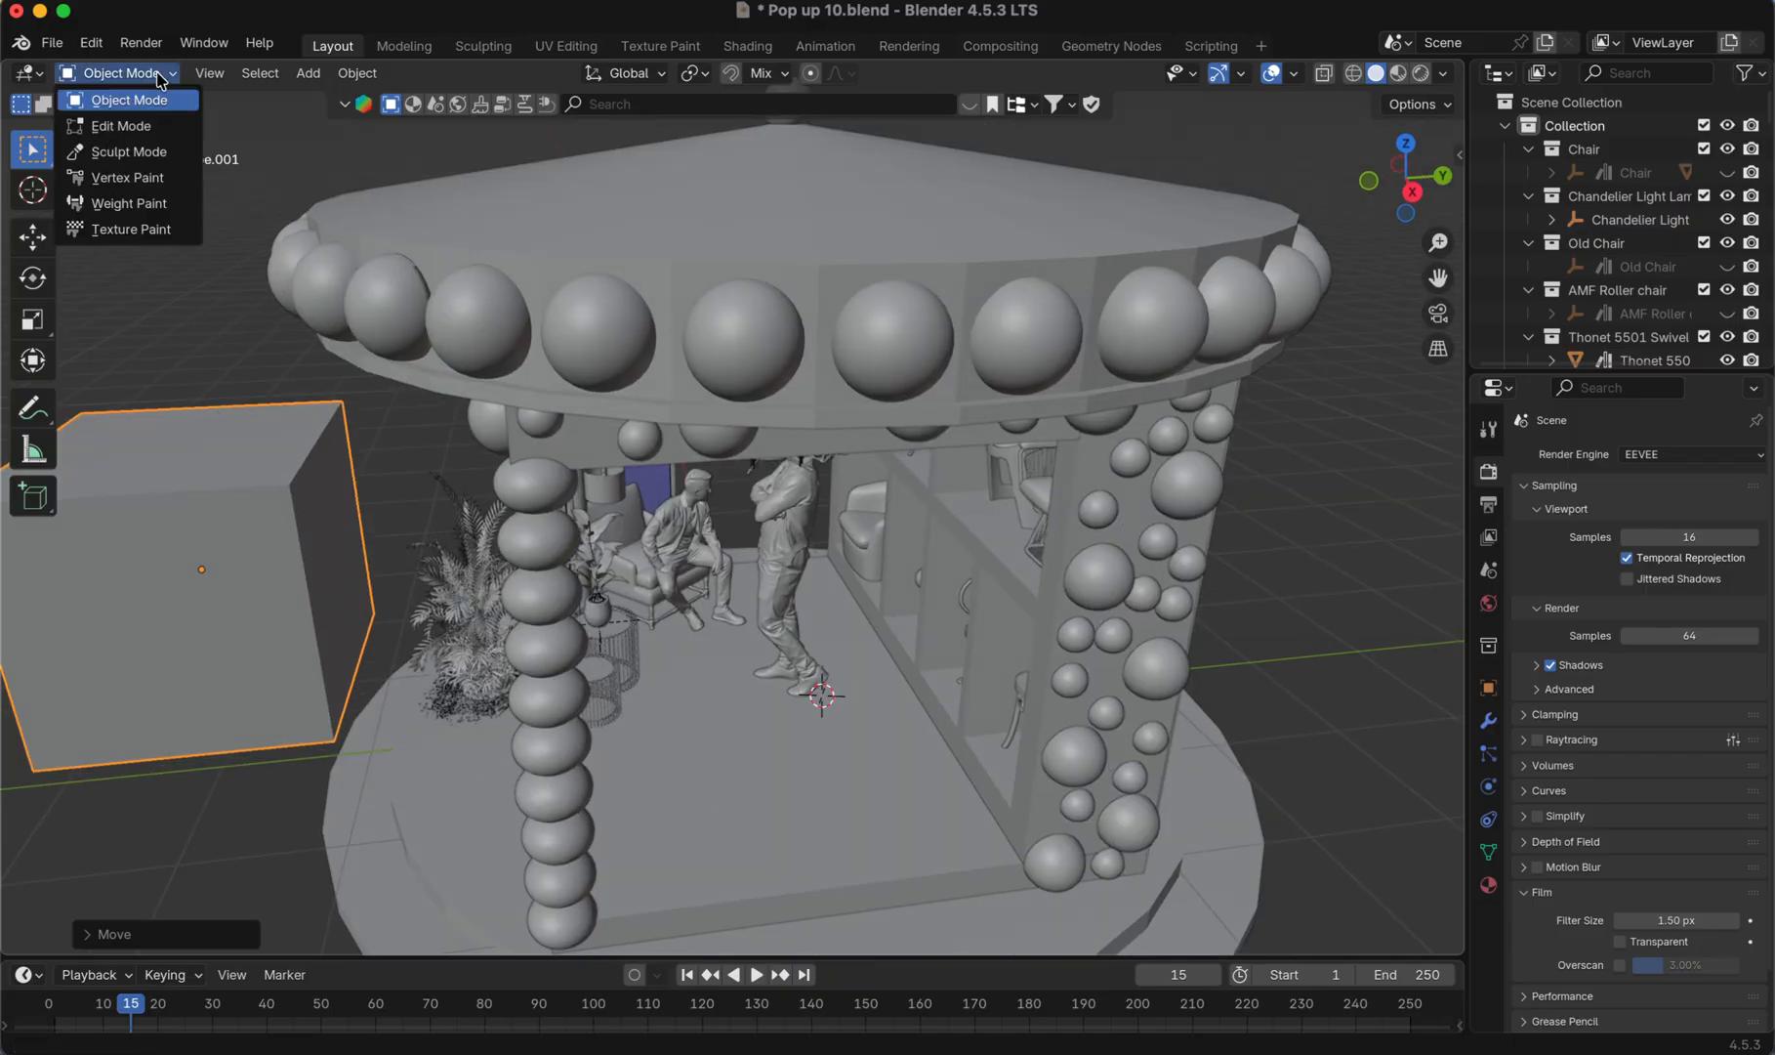
left_click(147, 126)
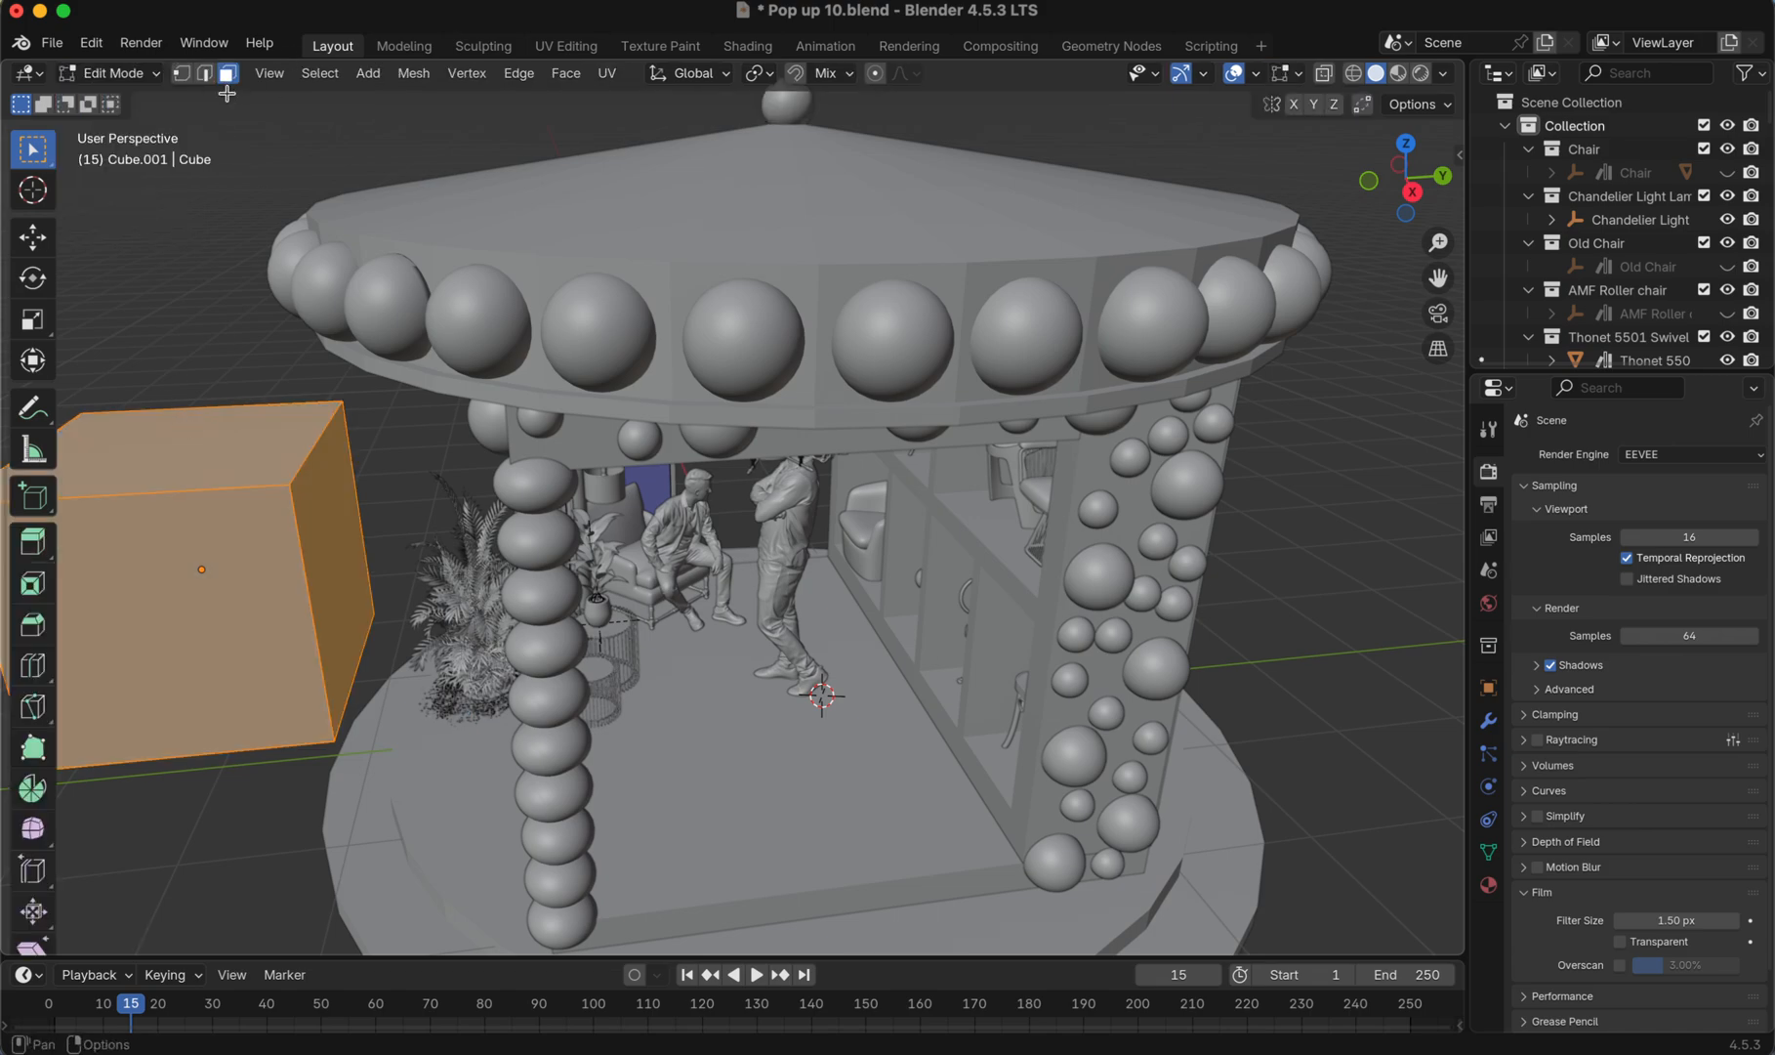
left_click(219, 434)
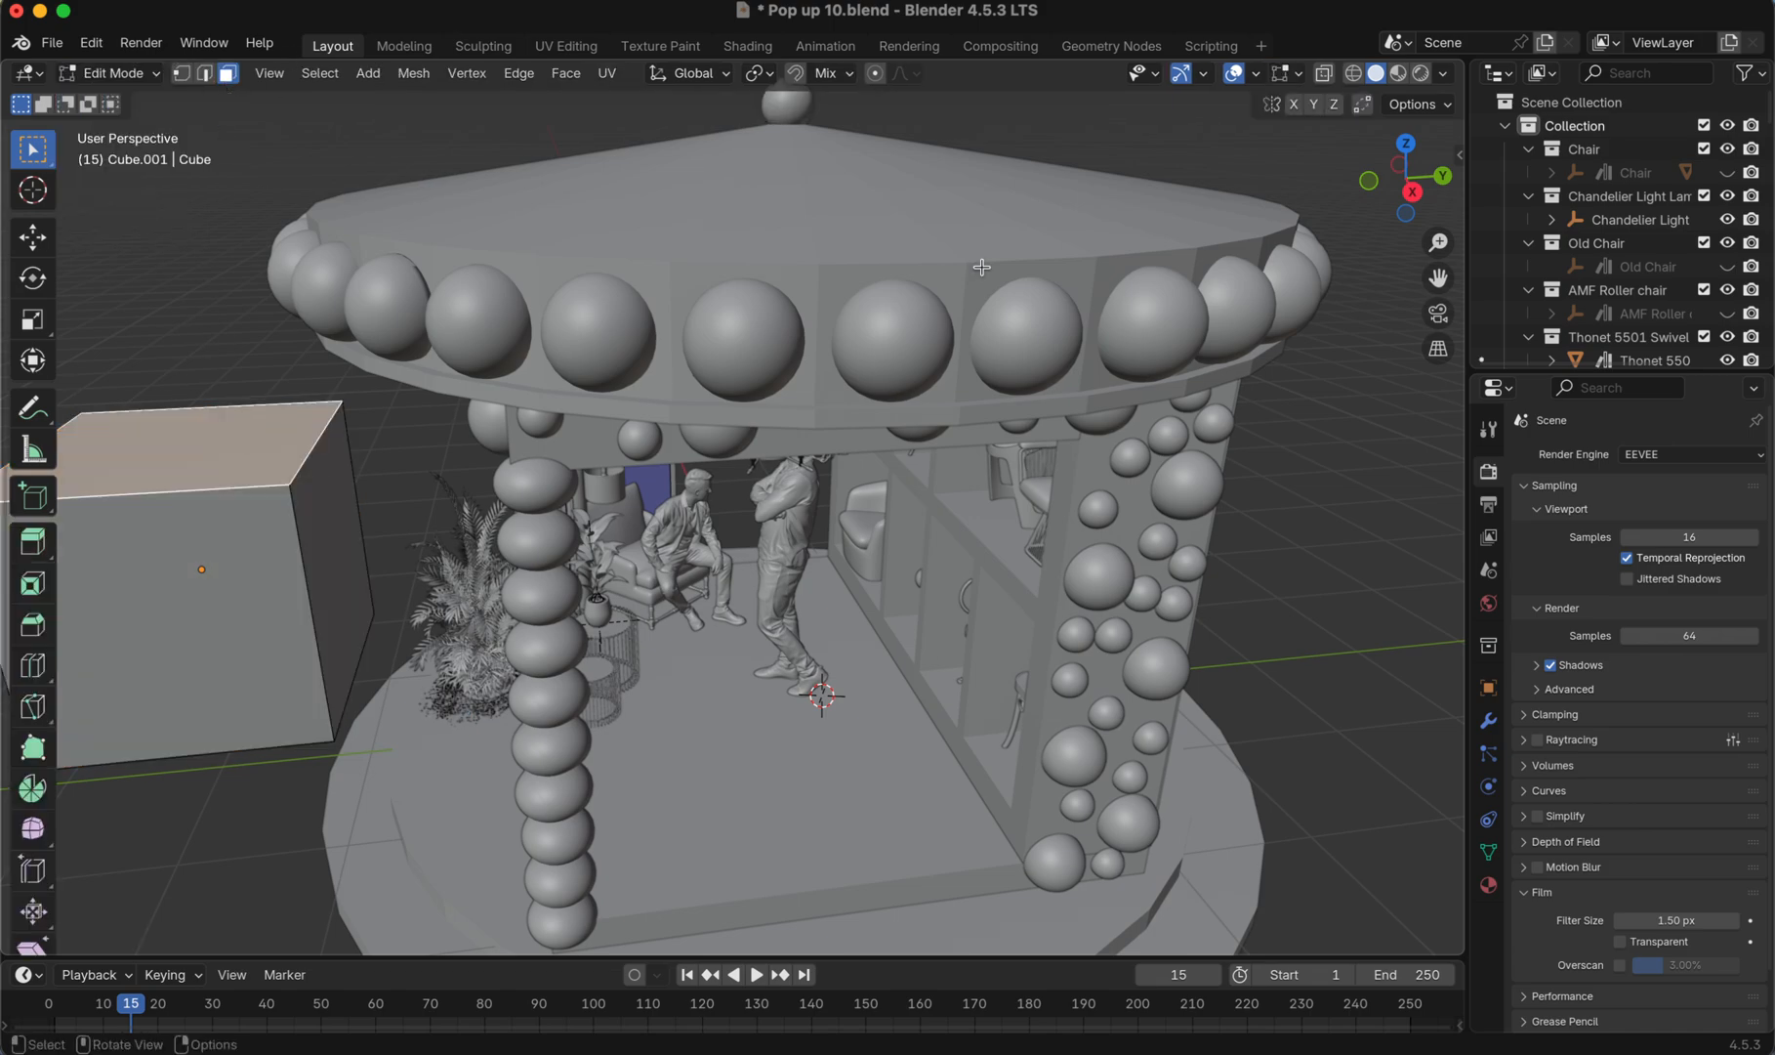
left_click(1459, 154)
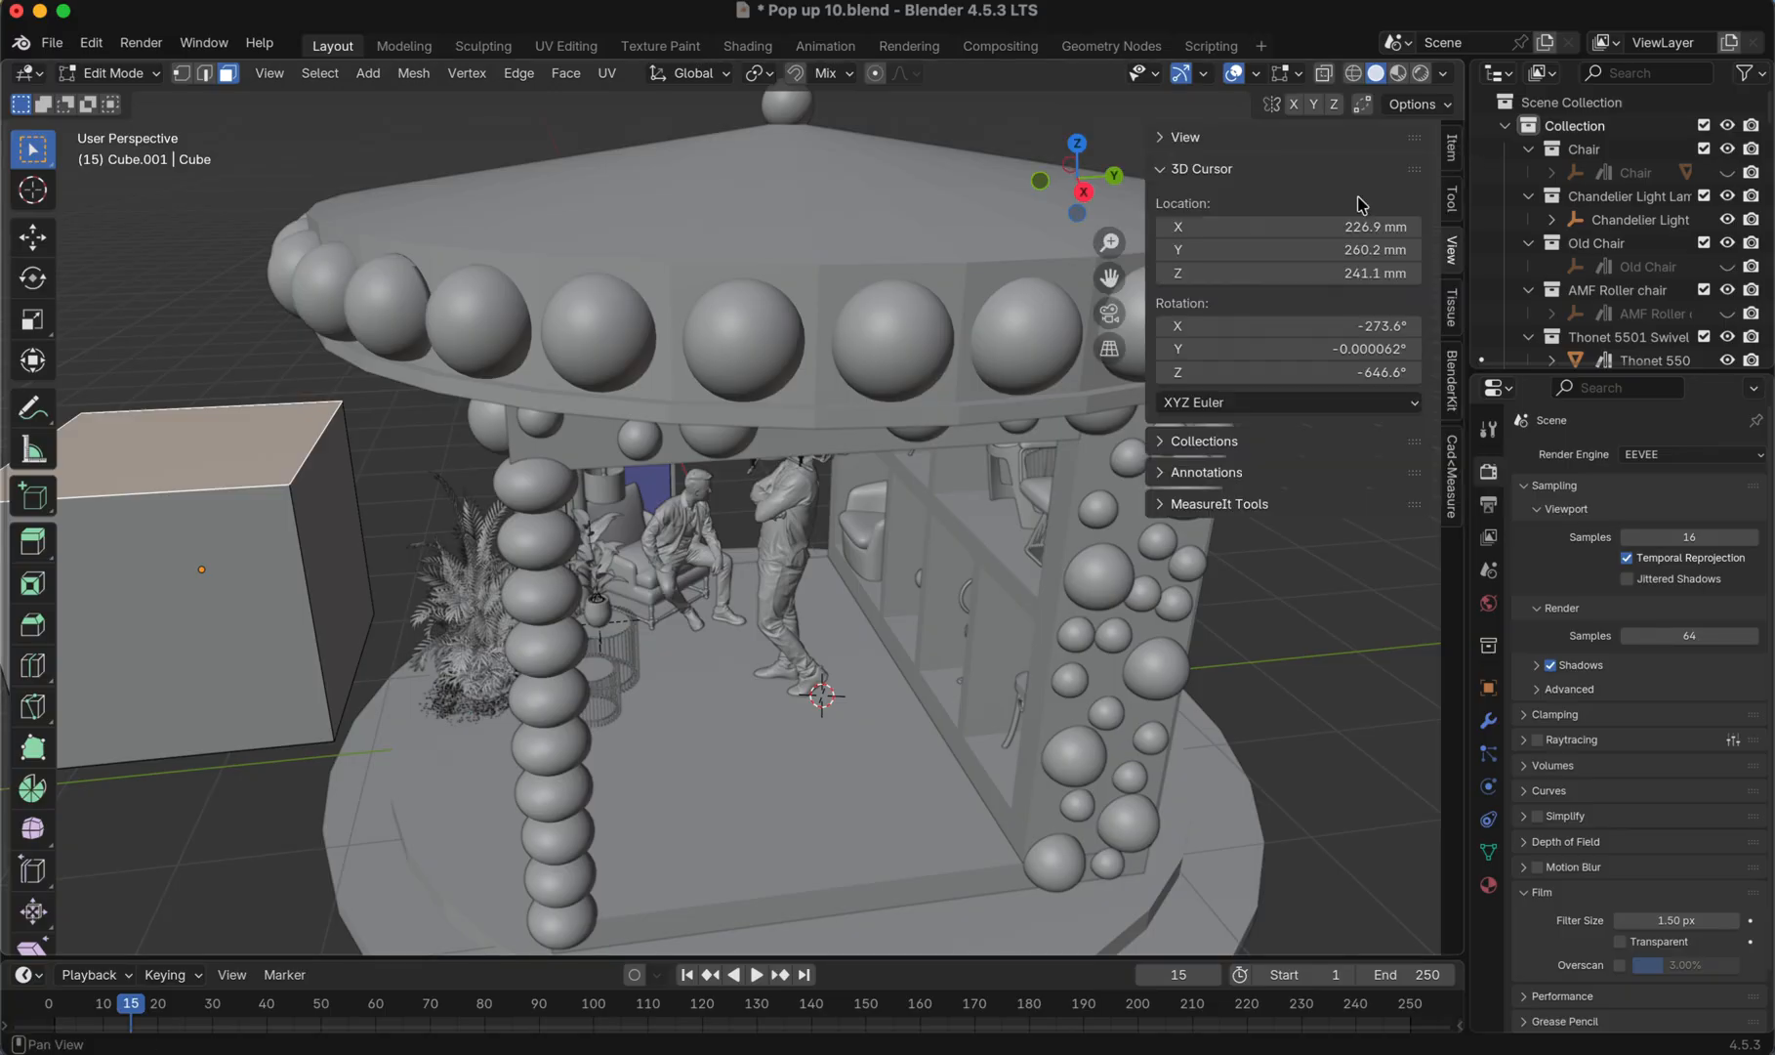
left_click(1454, 147)
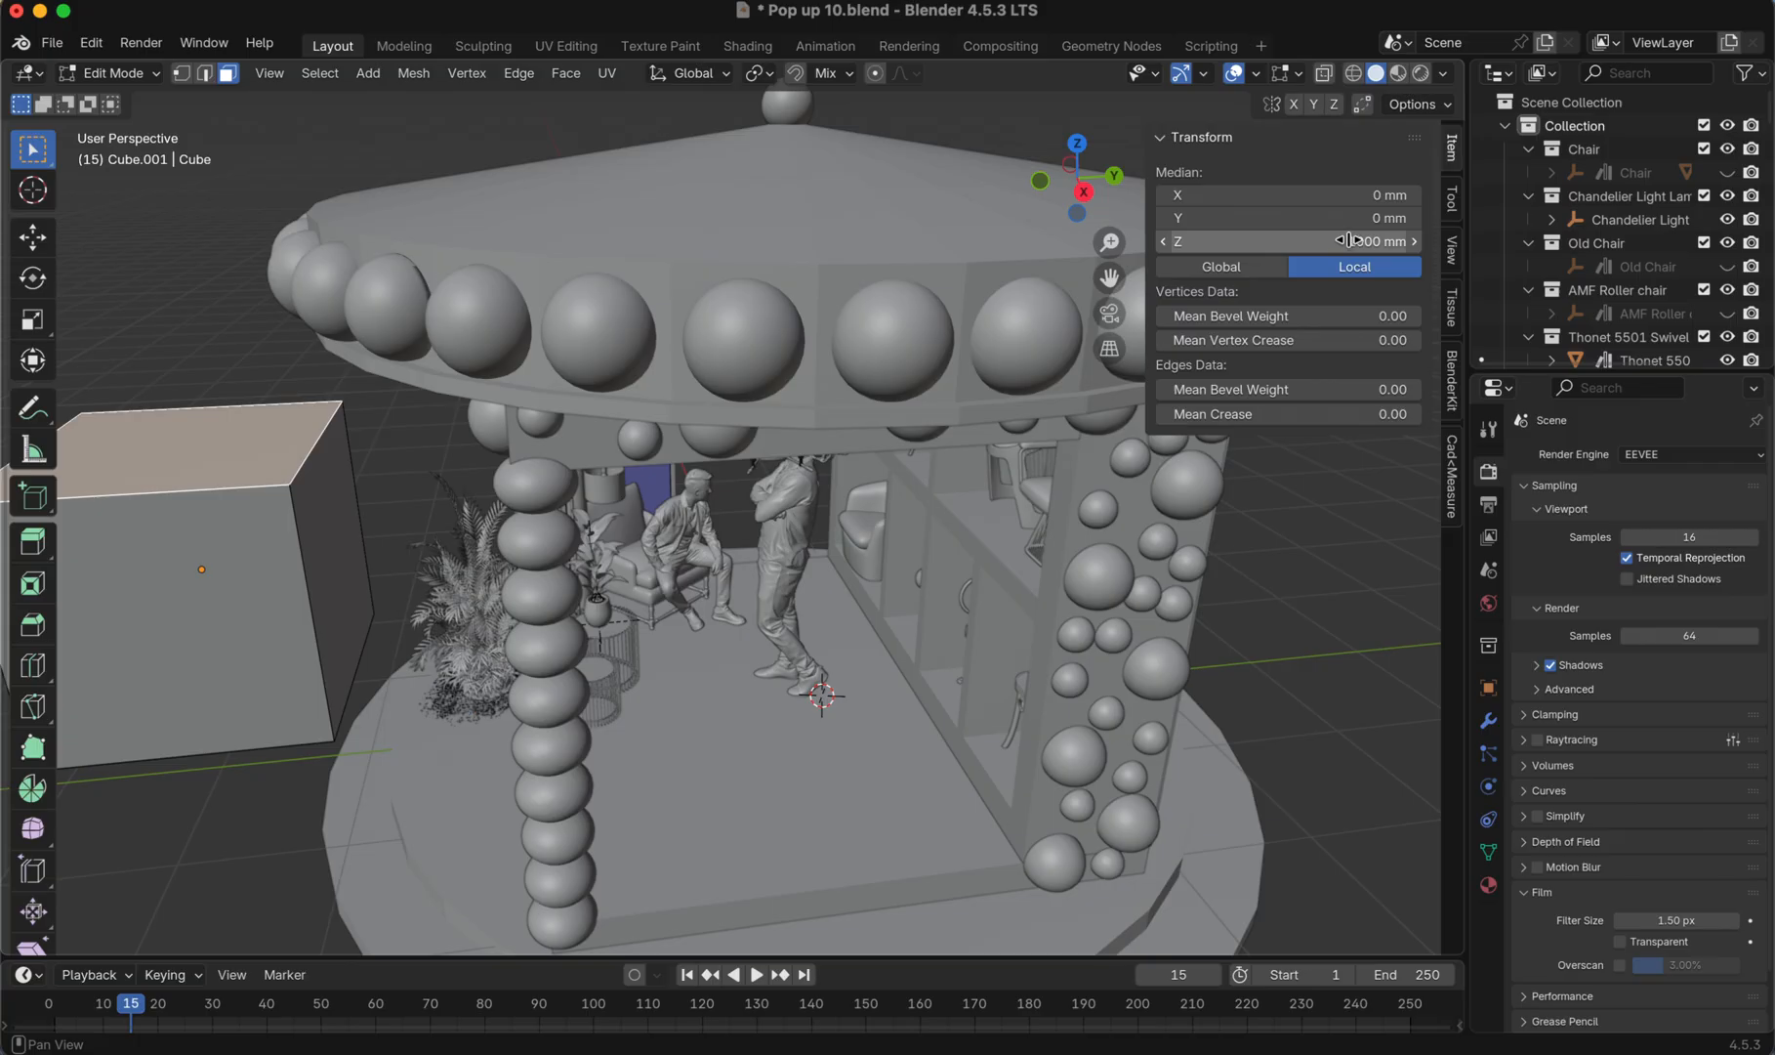
left_click(1348, 240)
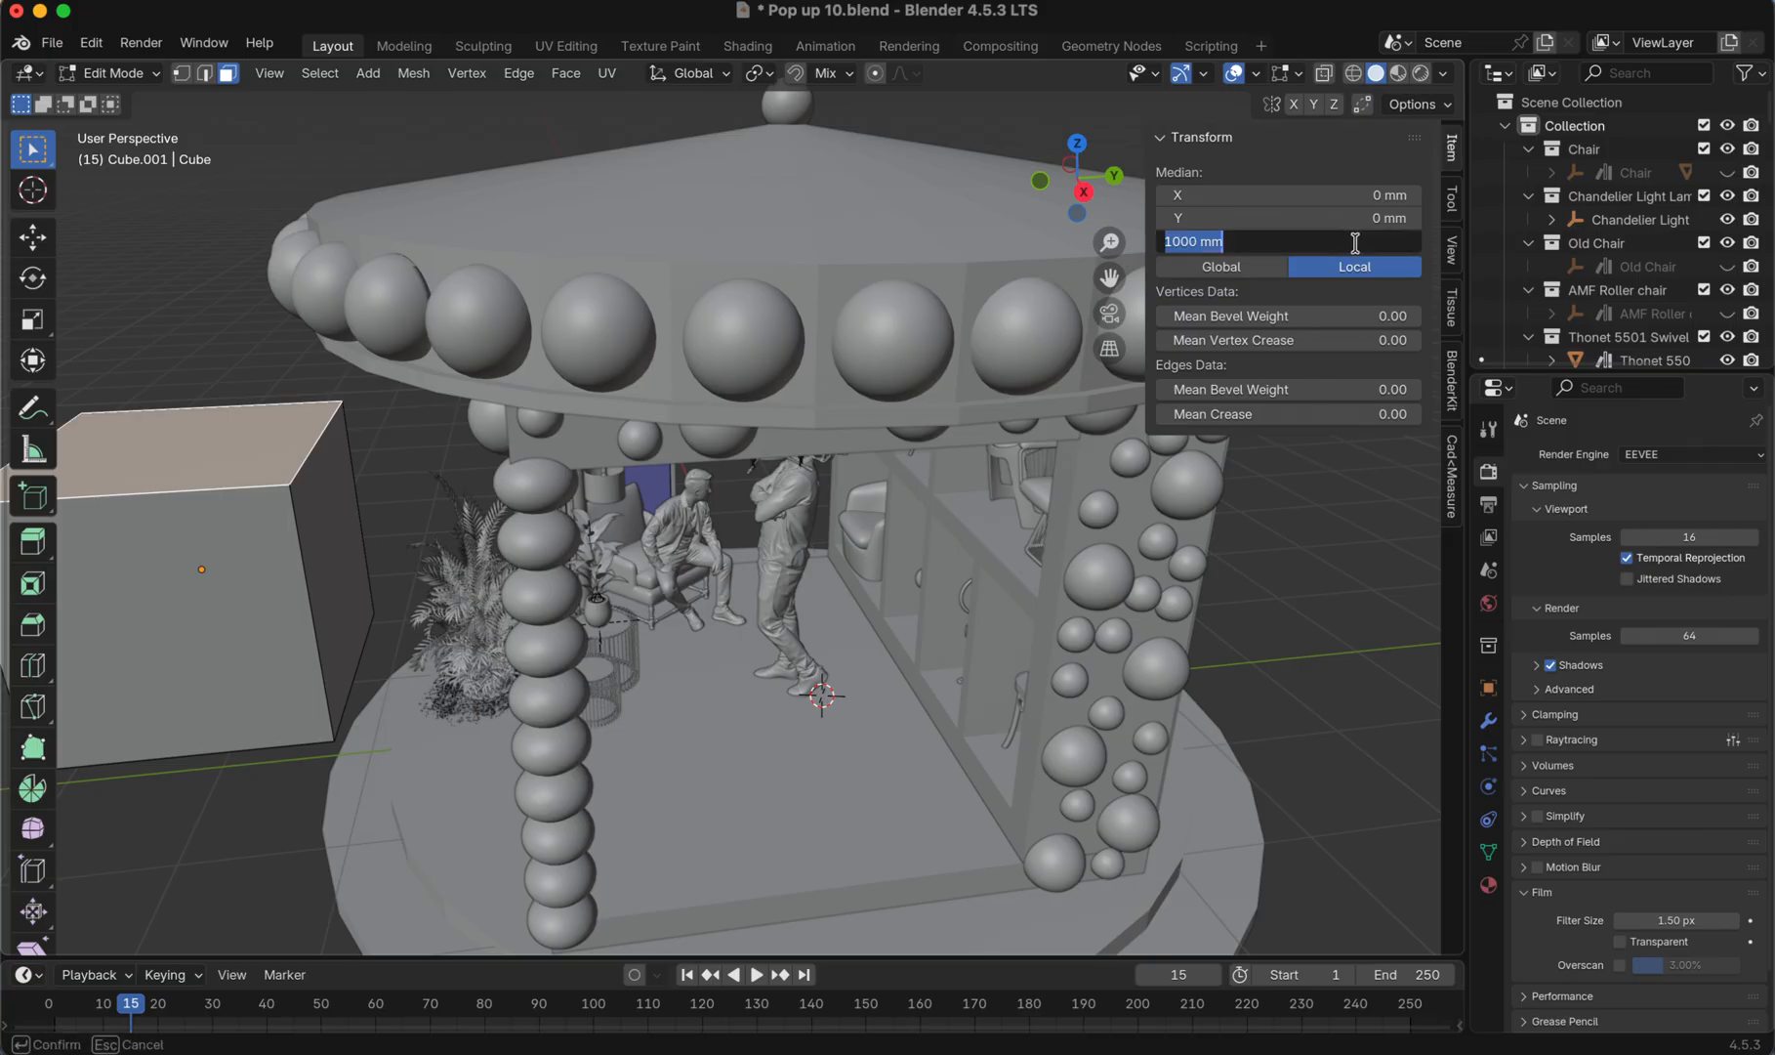
type("1800")
key("Return")
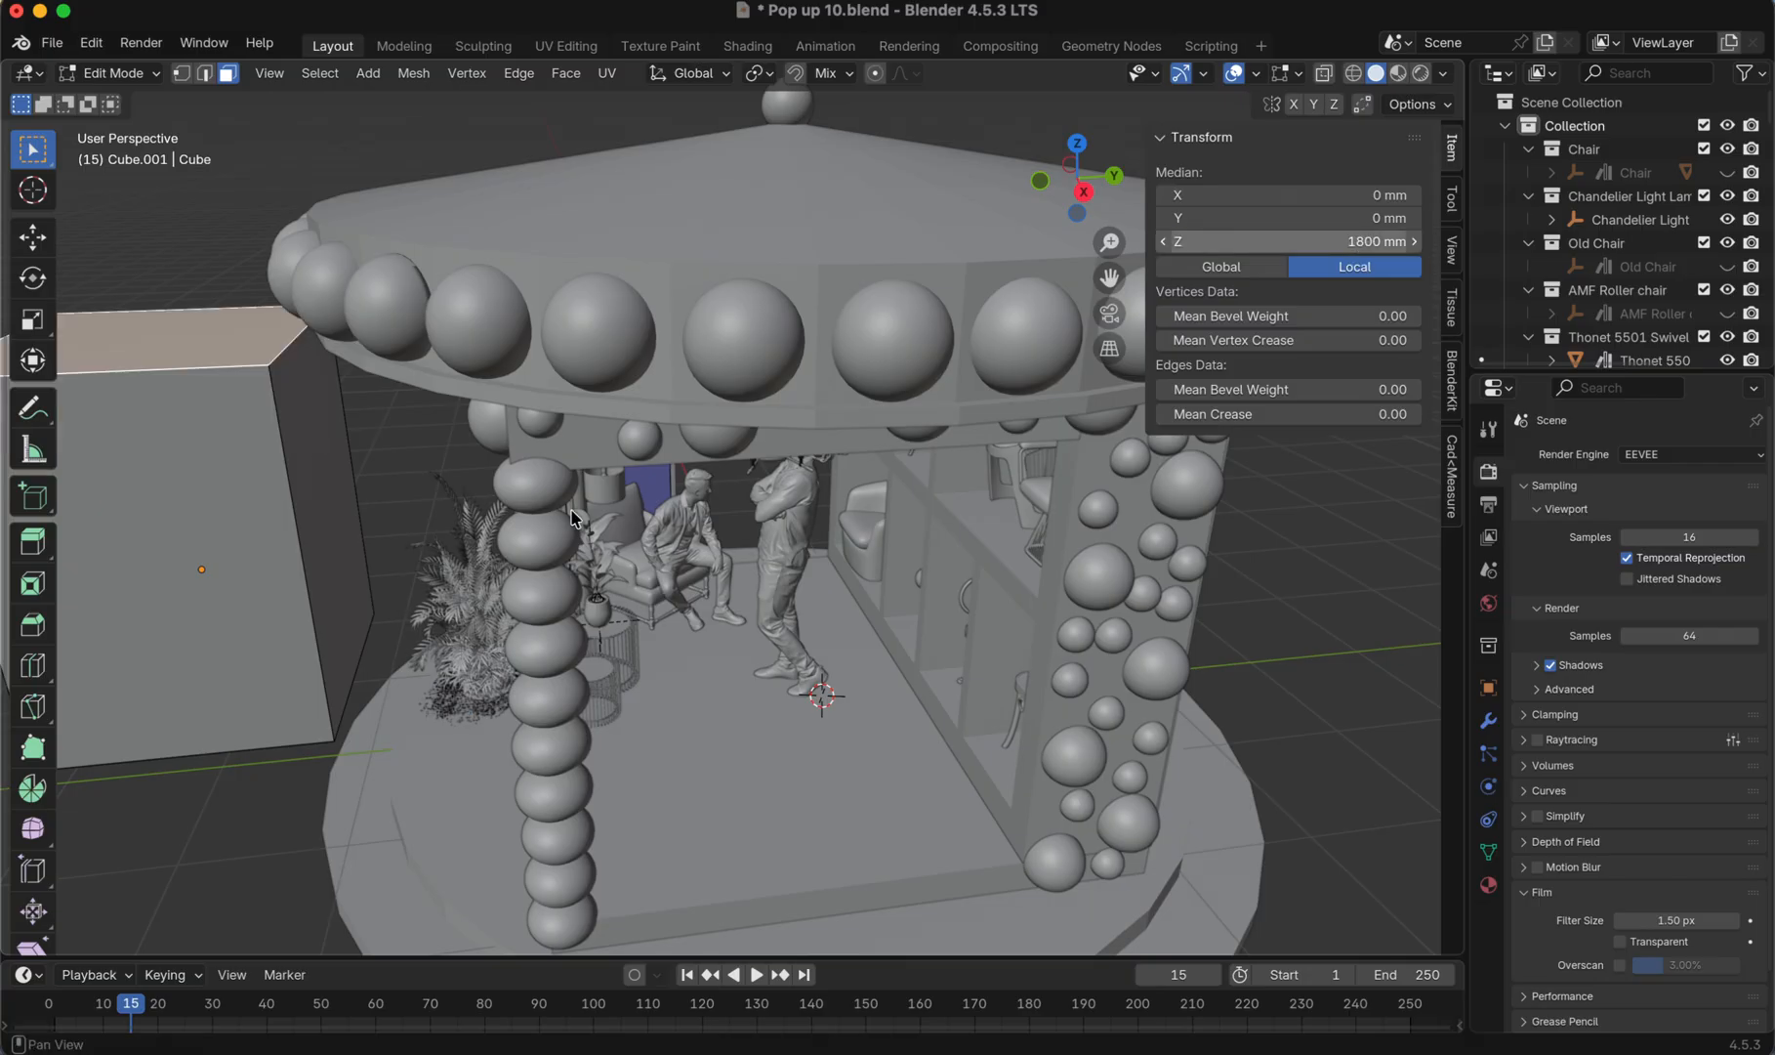
- Compare the cube's height with the standing figure, return to Object Mode and delete the cube
scroll(507, 693, "down", 5)
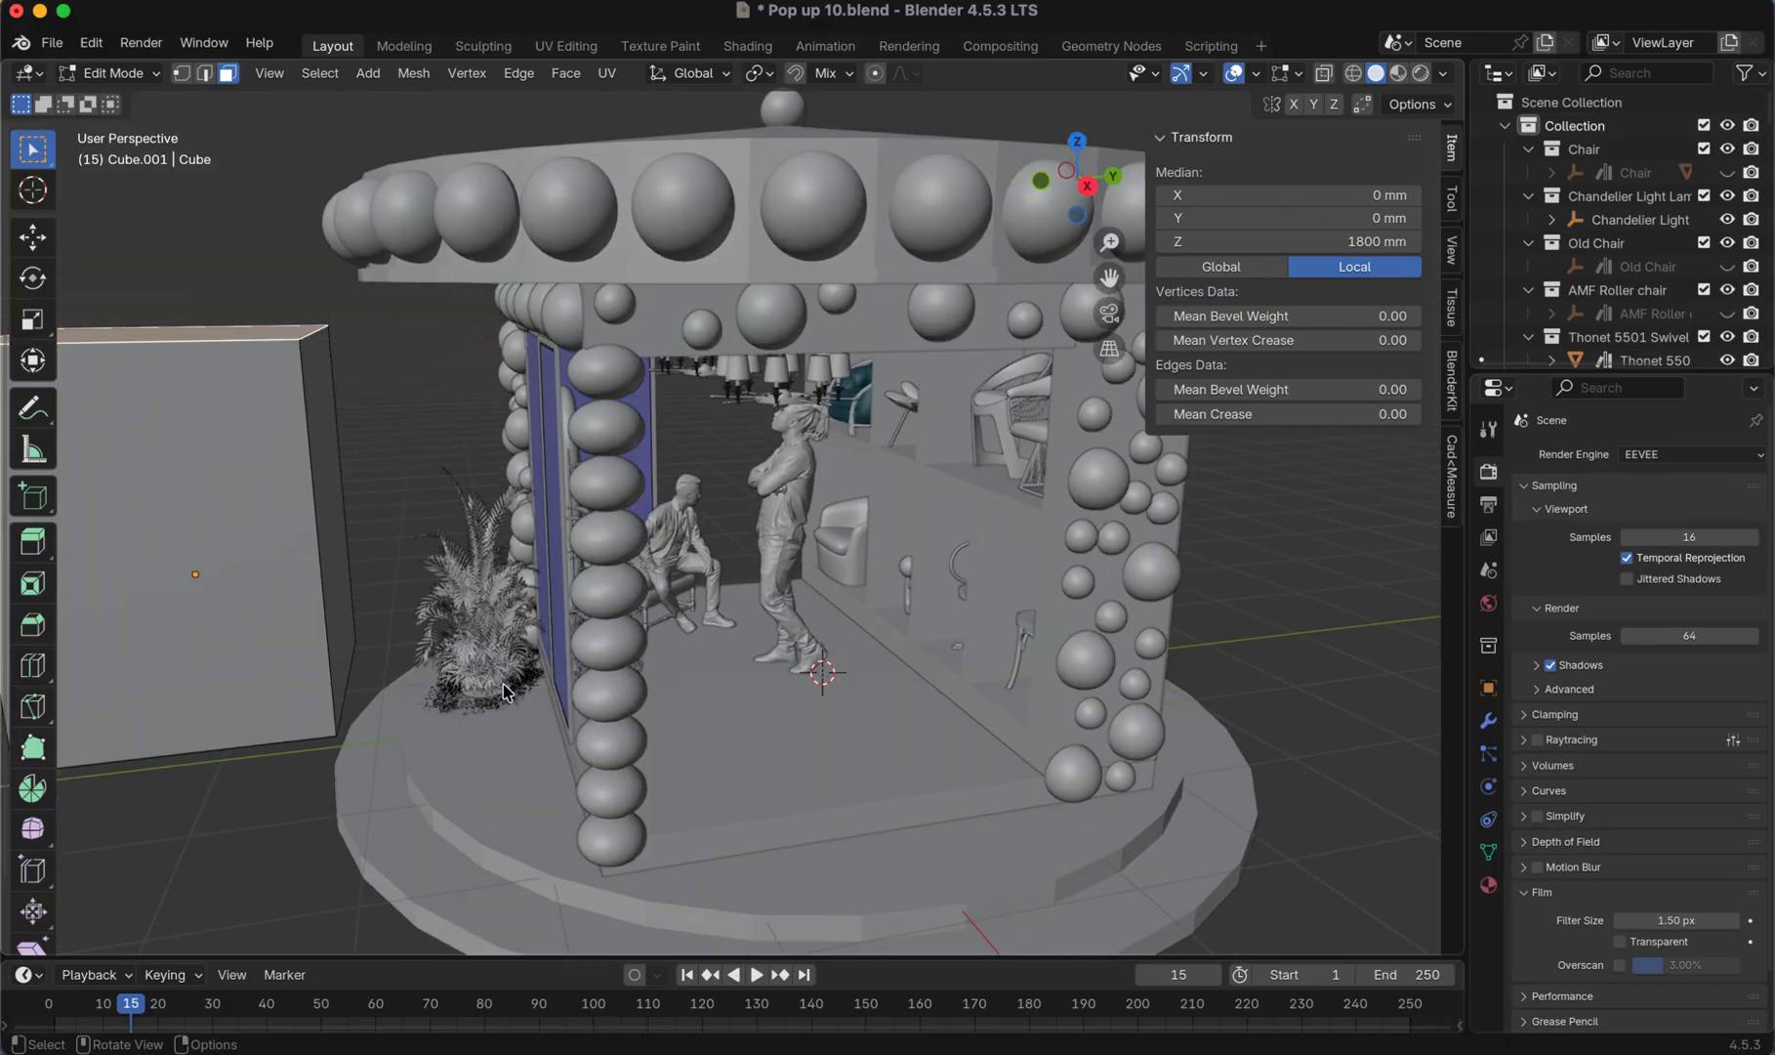
scroll(507, 693, "down", 3)
scroll(507, 693, "right", 3)
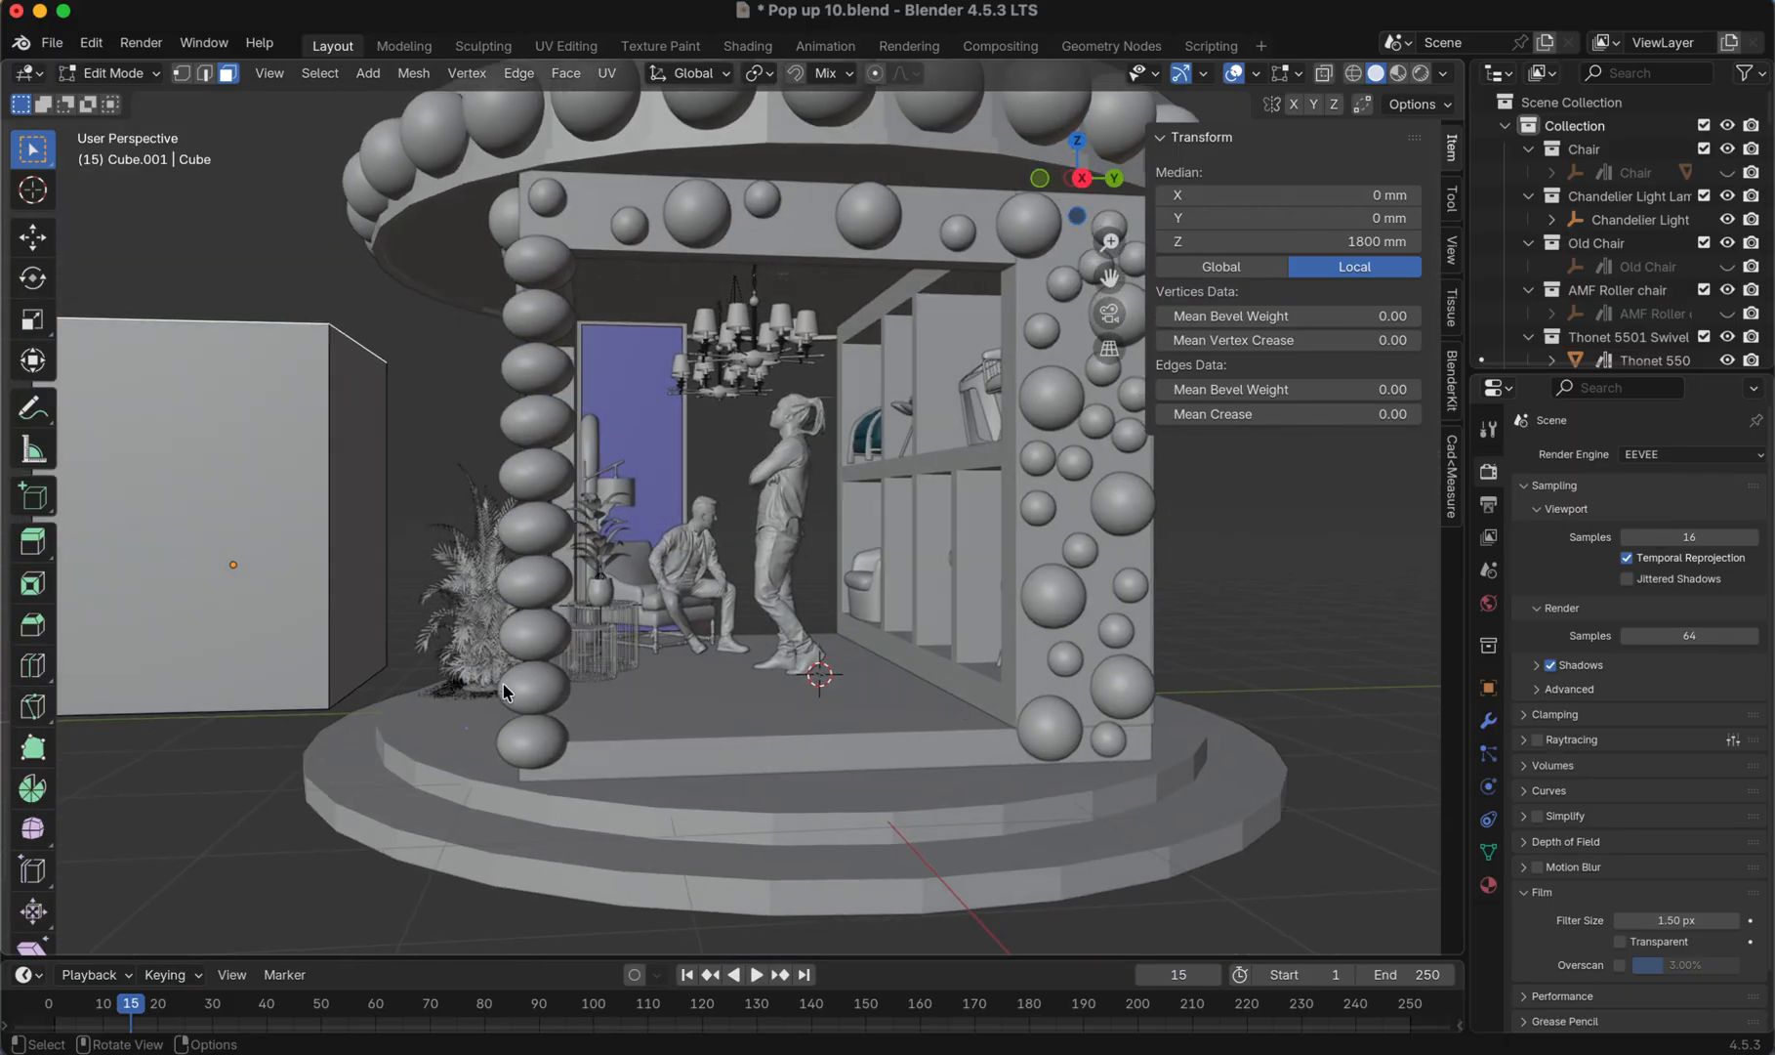
scroll(504, 693, "right", 3)
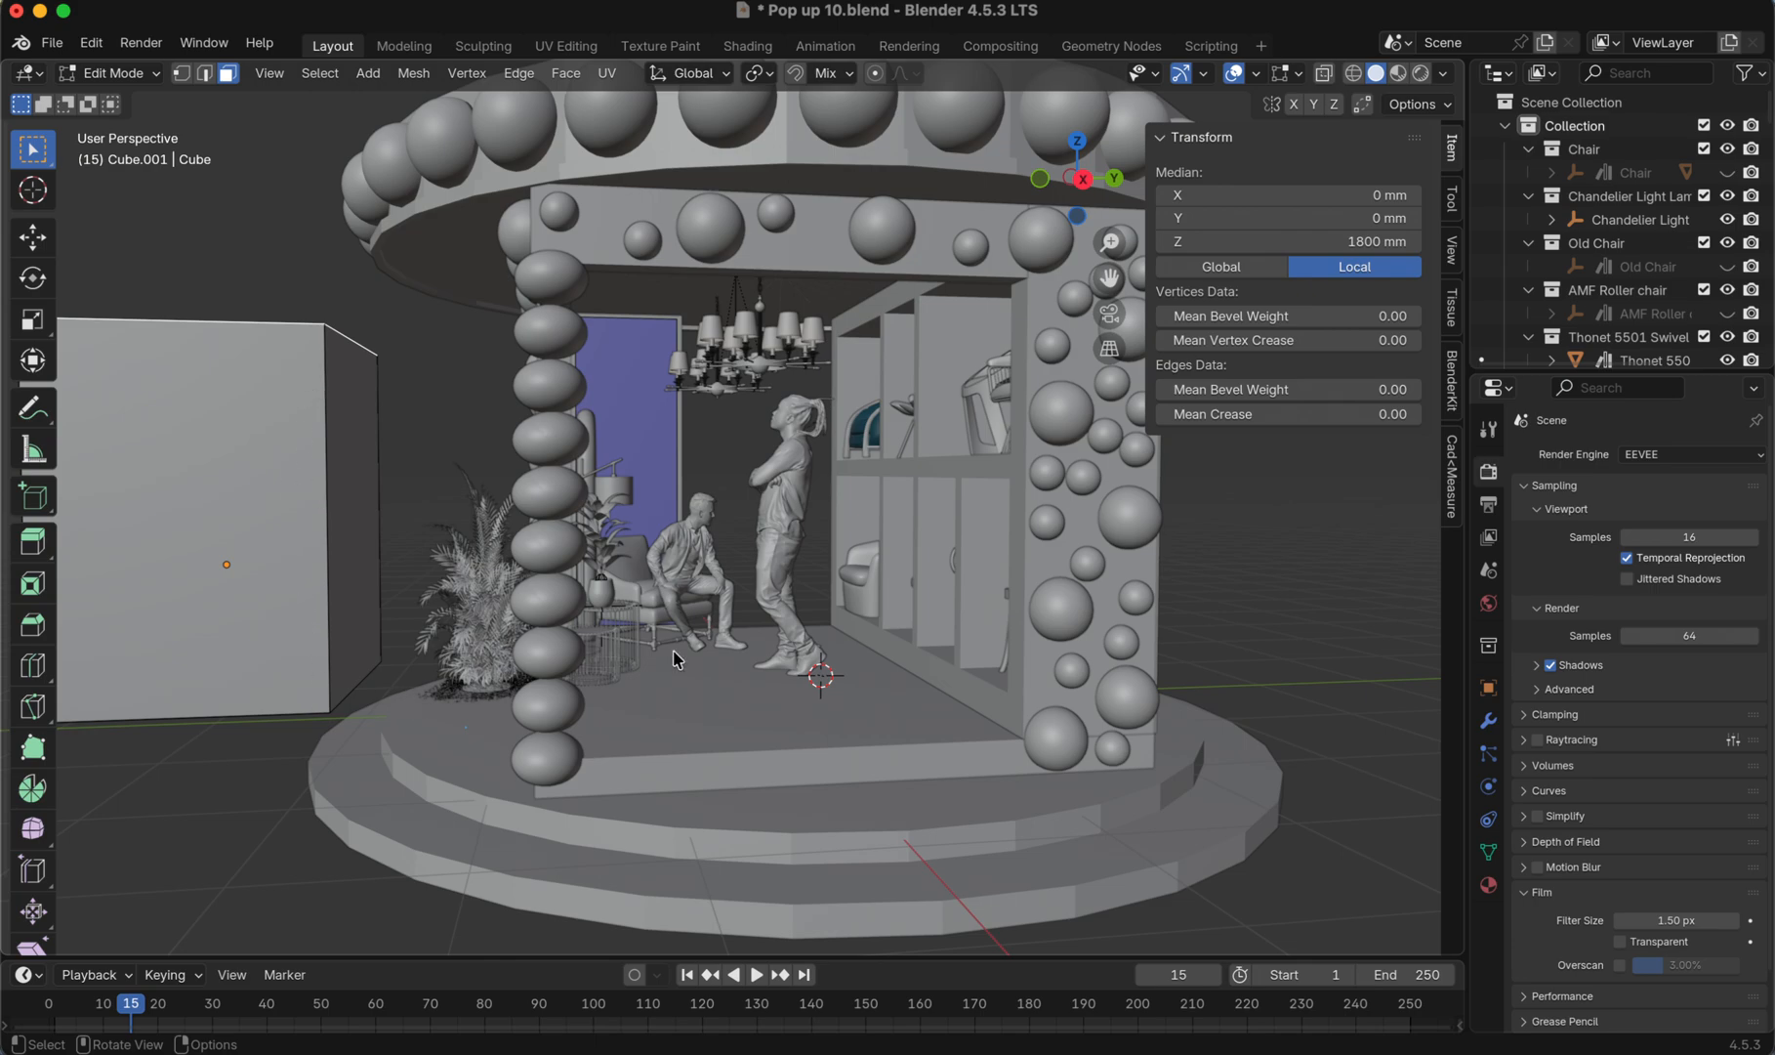
scroll(833, 647, "right", 5)
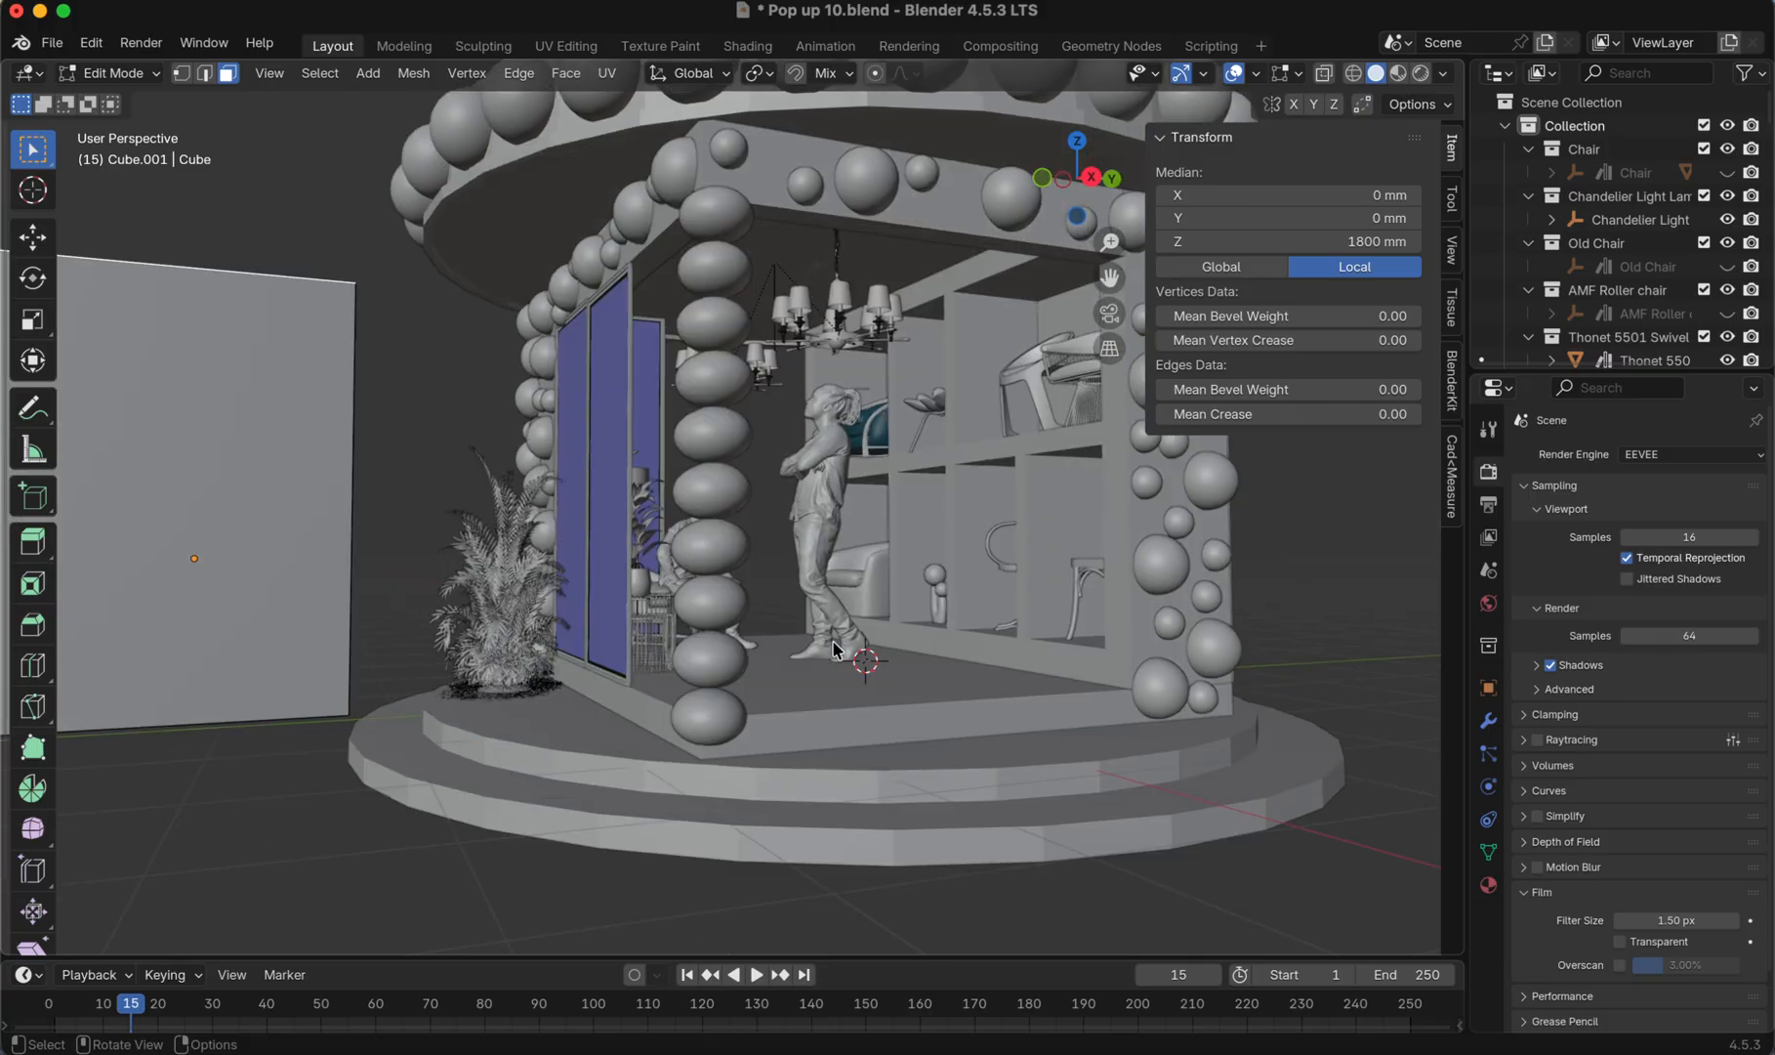
scroll(833, 647, "up", 5)
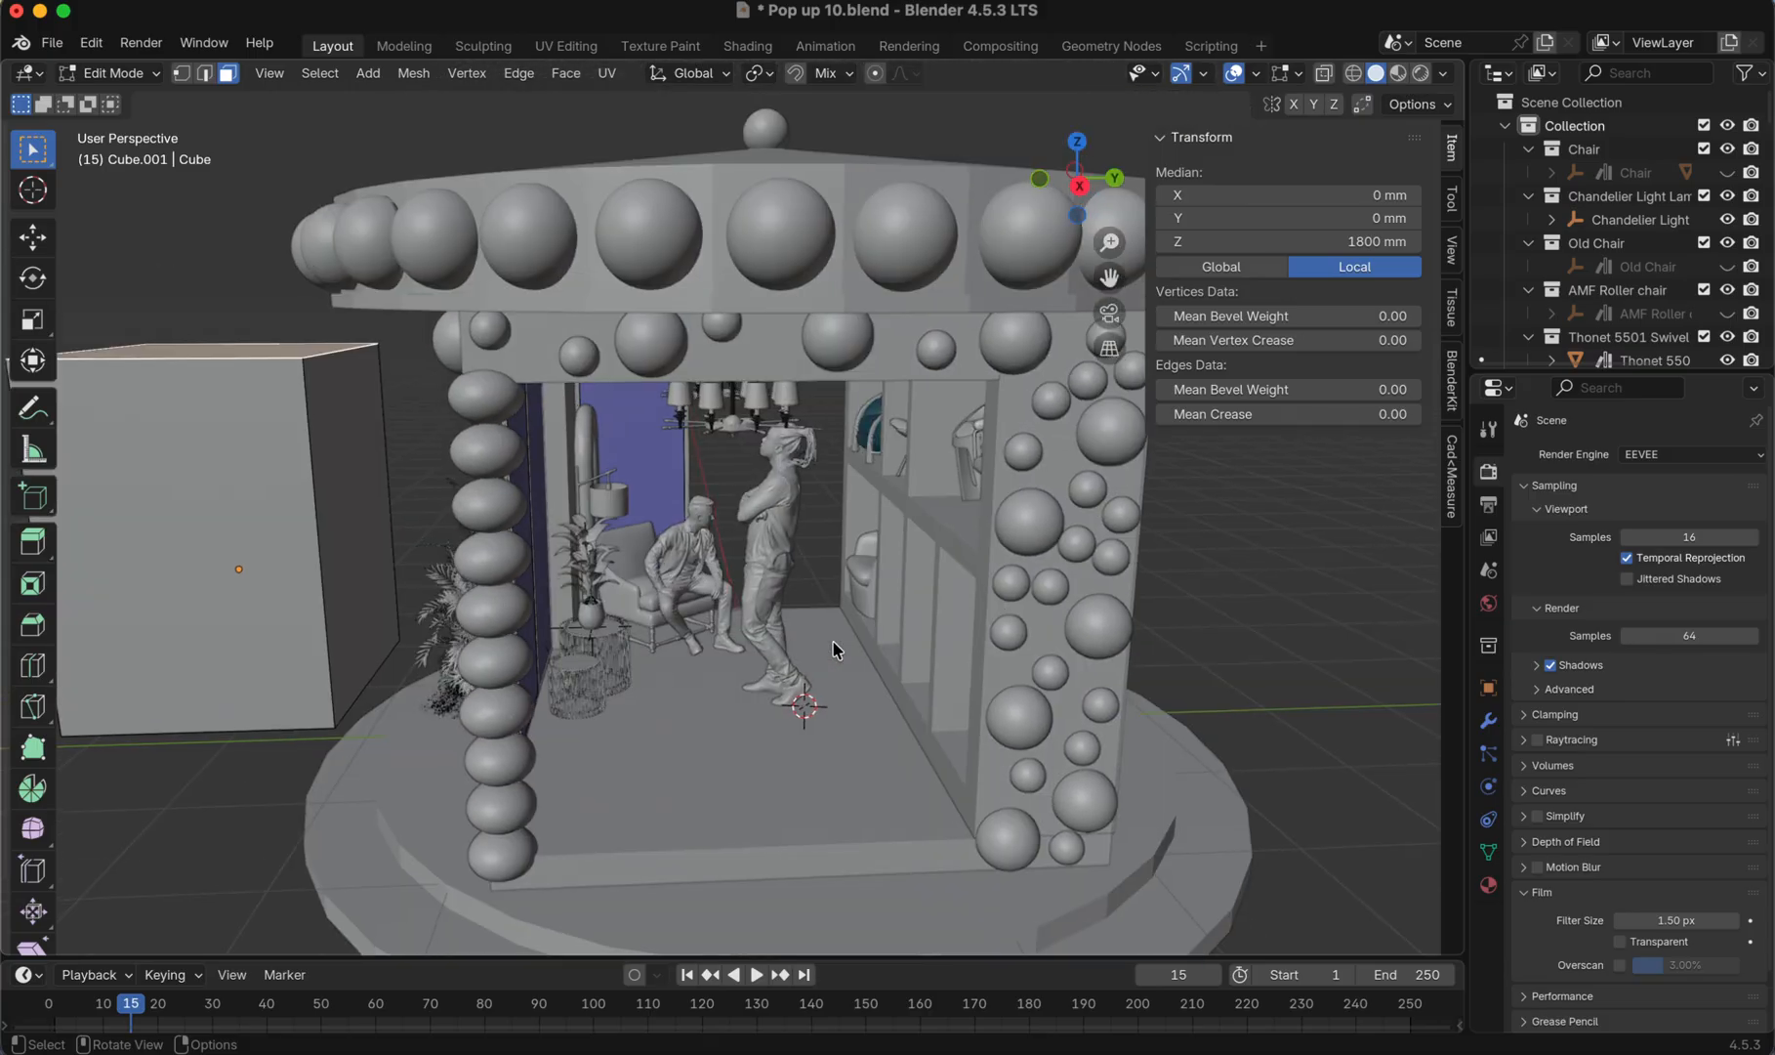
left_click(131, 72)
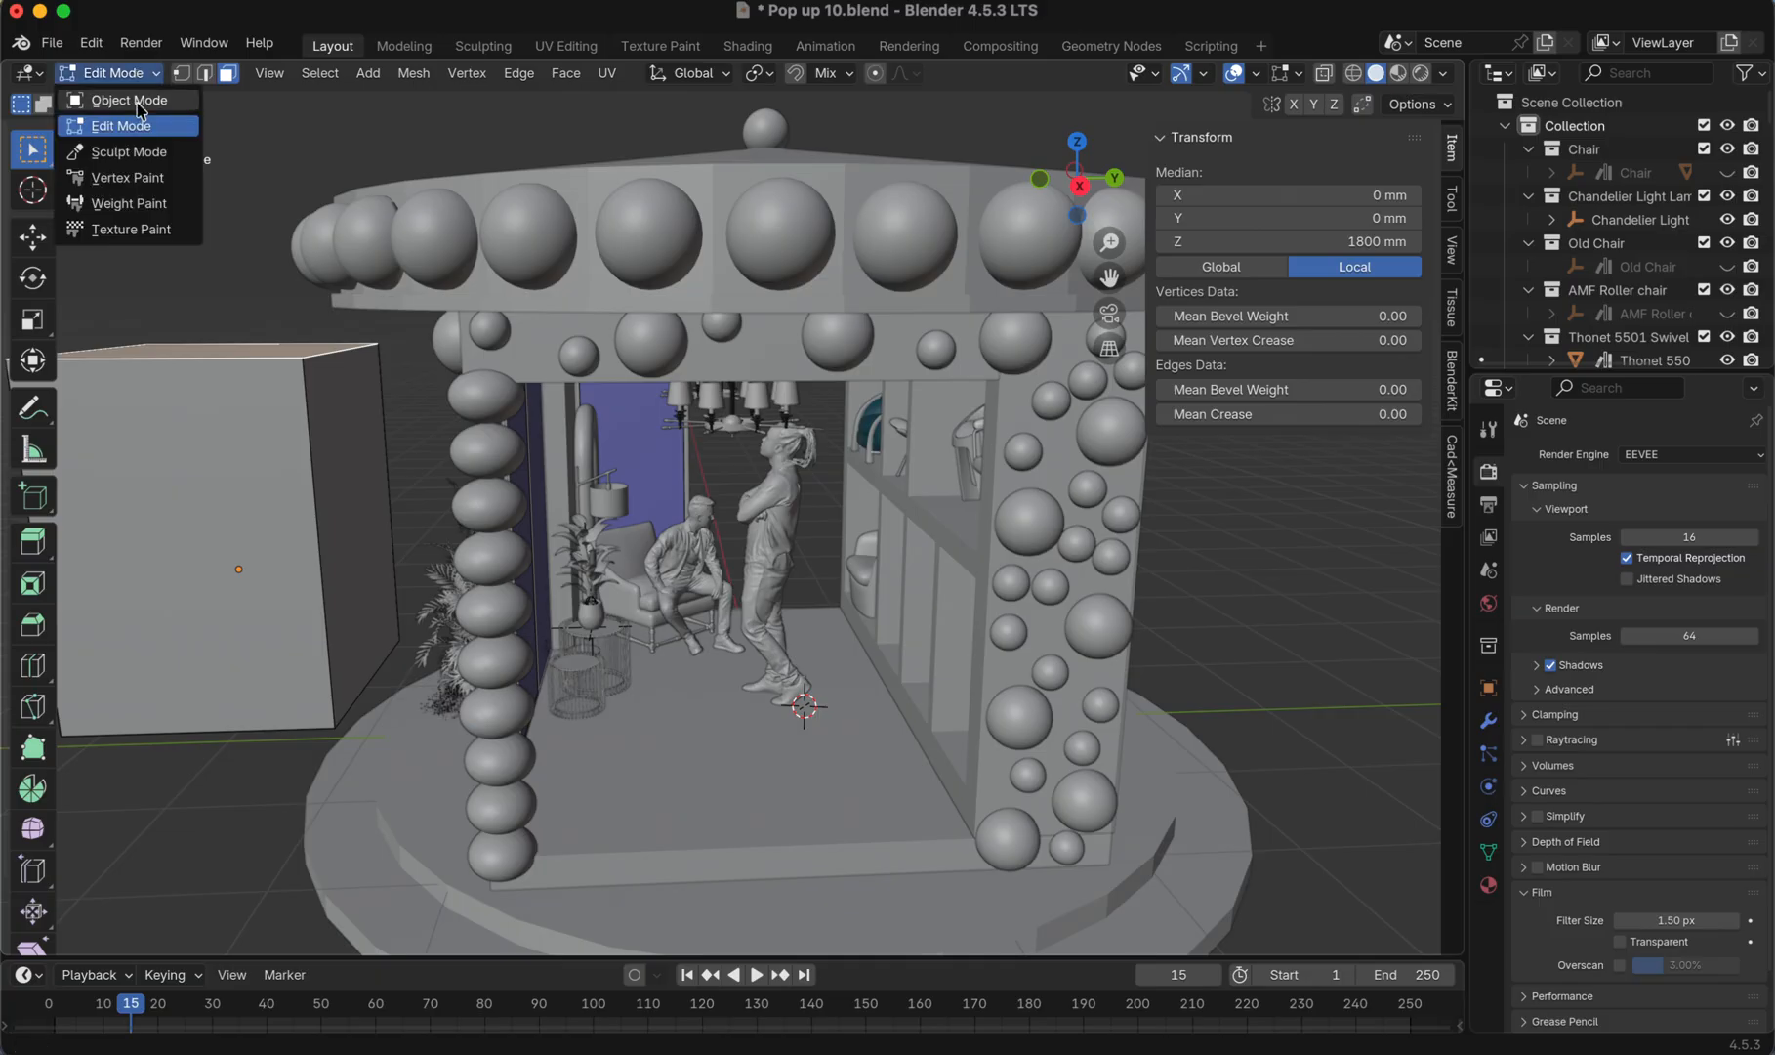
key("x")
left_click(268, 450)
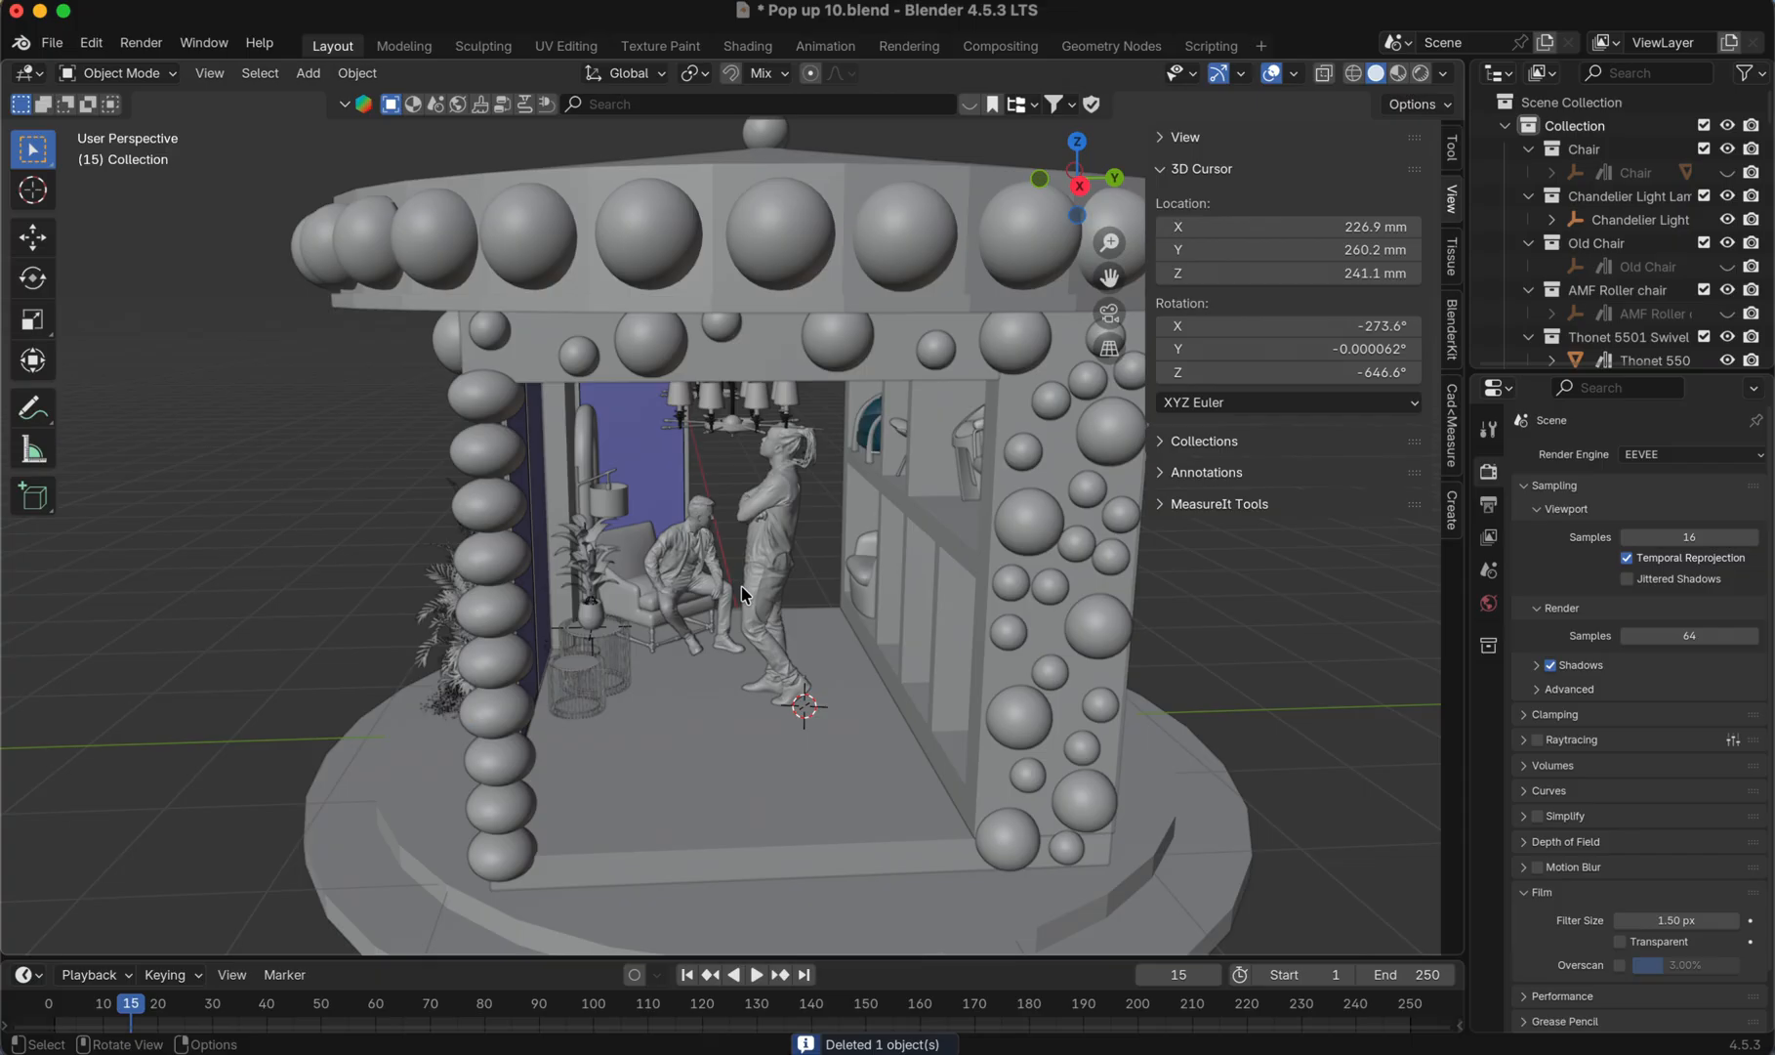
- Rotate the standing figure around the global Z axis to about -168.5° so it faces toward the shelving
scroll(742, 594, "left", 5)
scroll(742, 595, "right", 6)
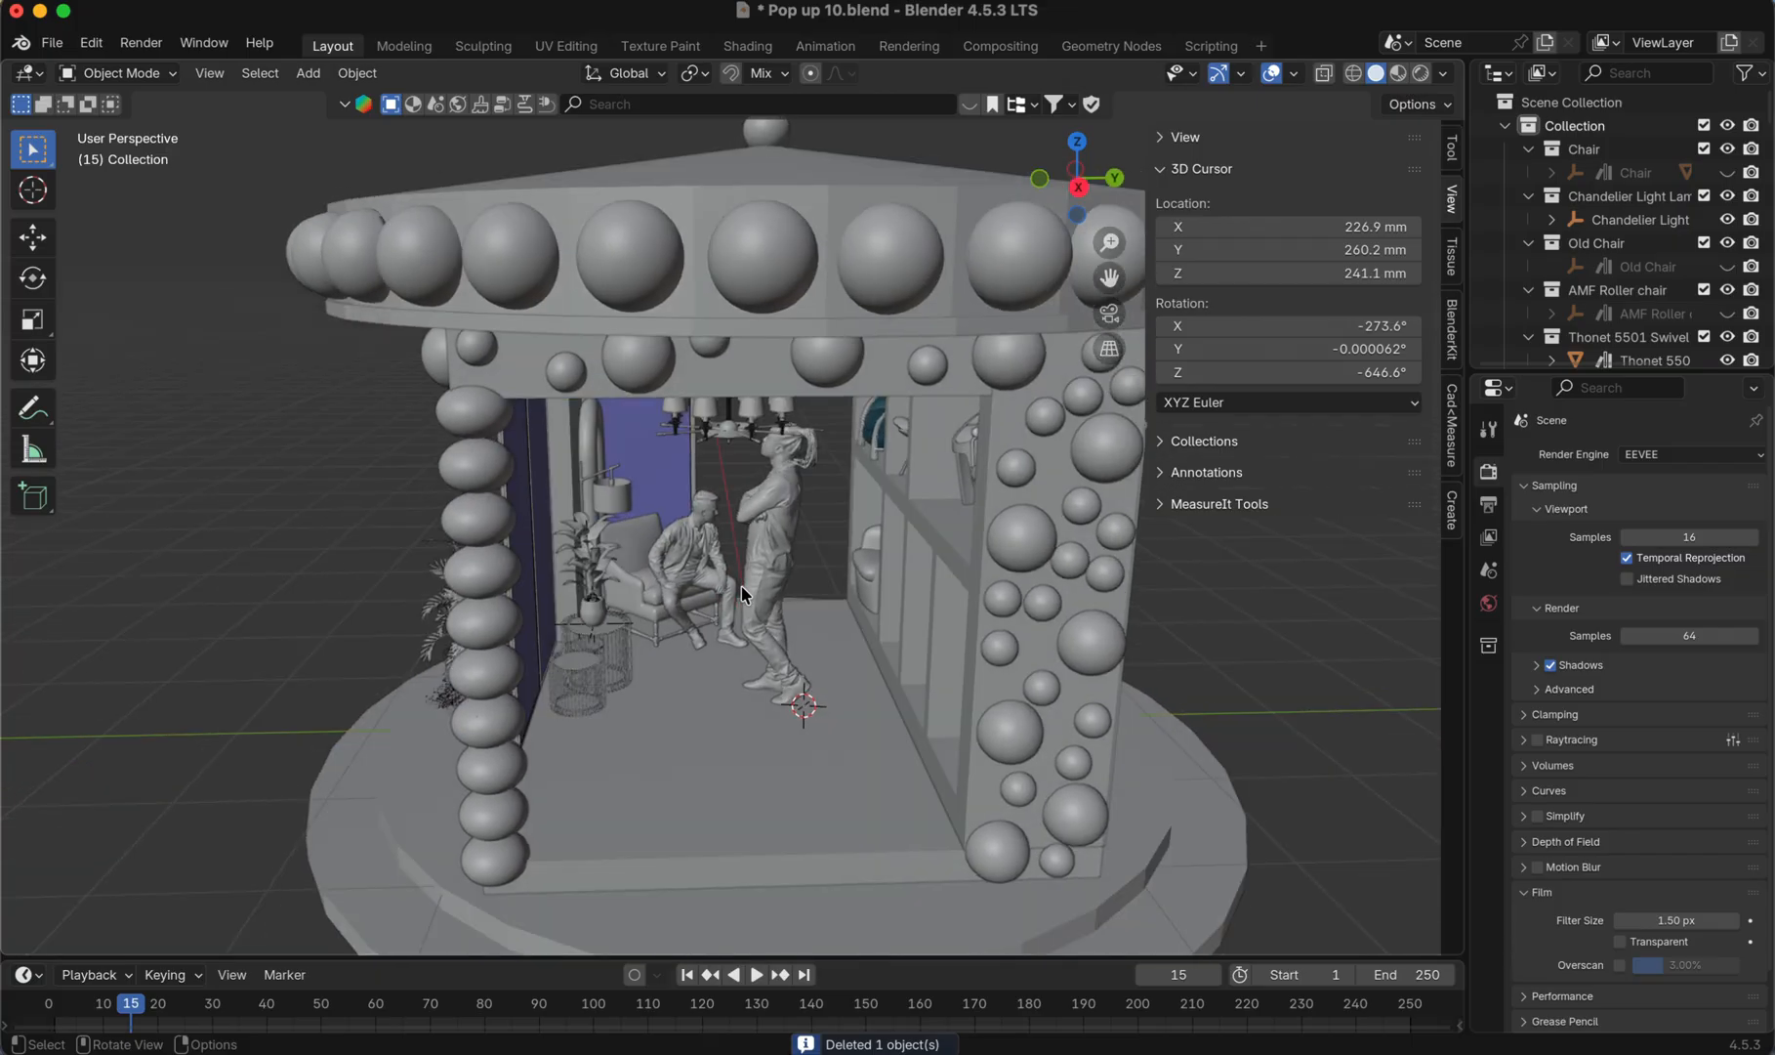
scroll(743, 595, "down", 3)
scroll(742, 595, "down", 3)
scroll(742, 595, "left", 5)
scroll(742, 594, "up", 5)
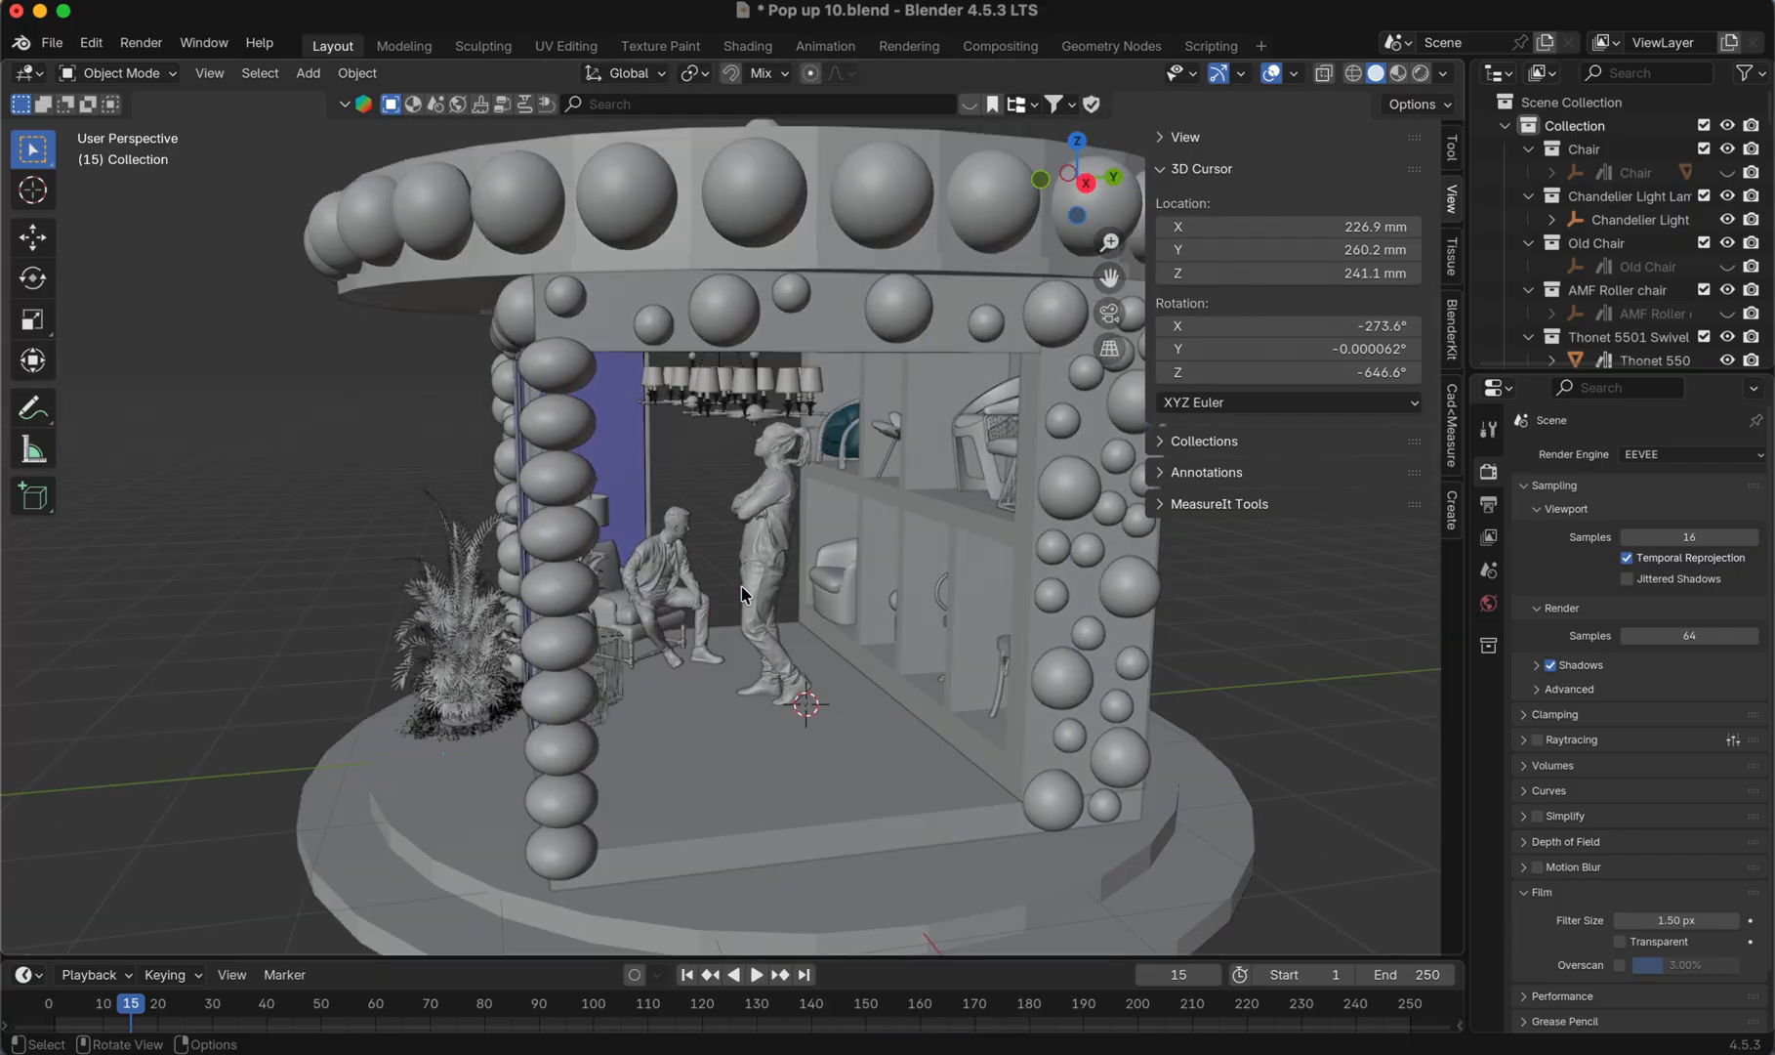
scroll(743, 595, "down", 2)
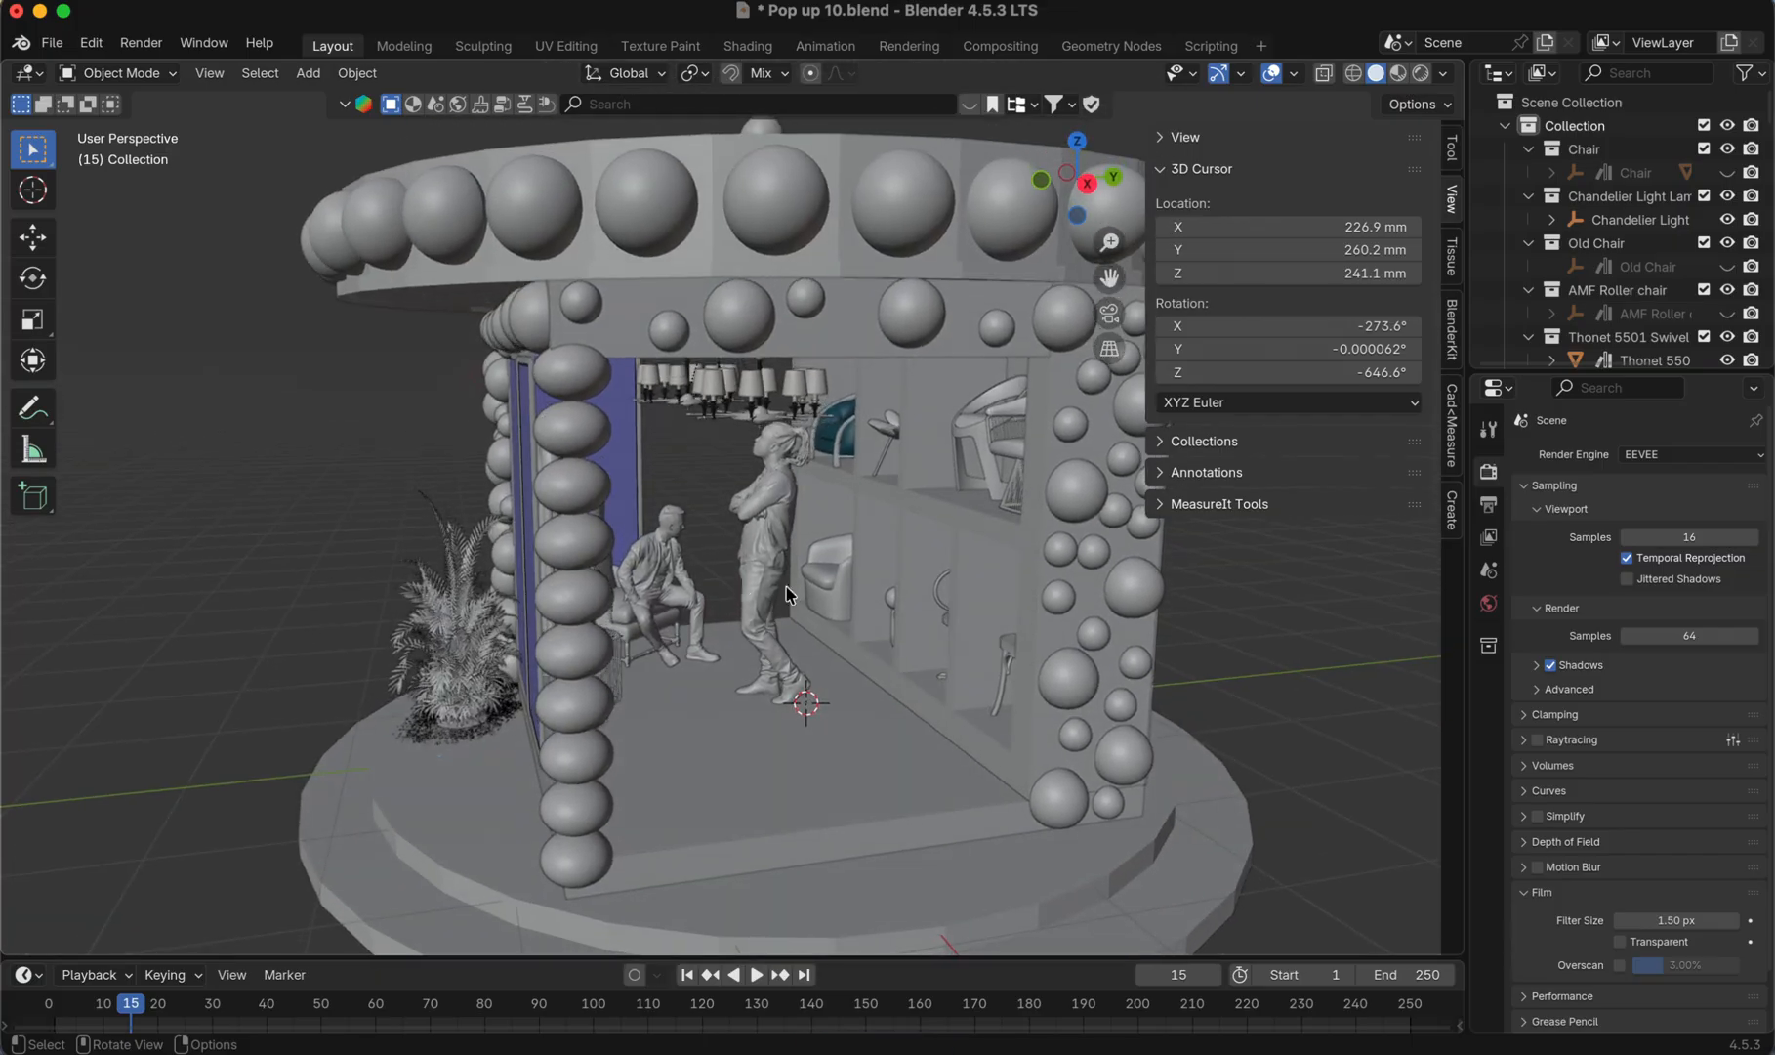
left_click(768, 586)
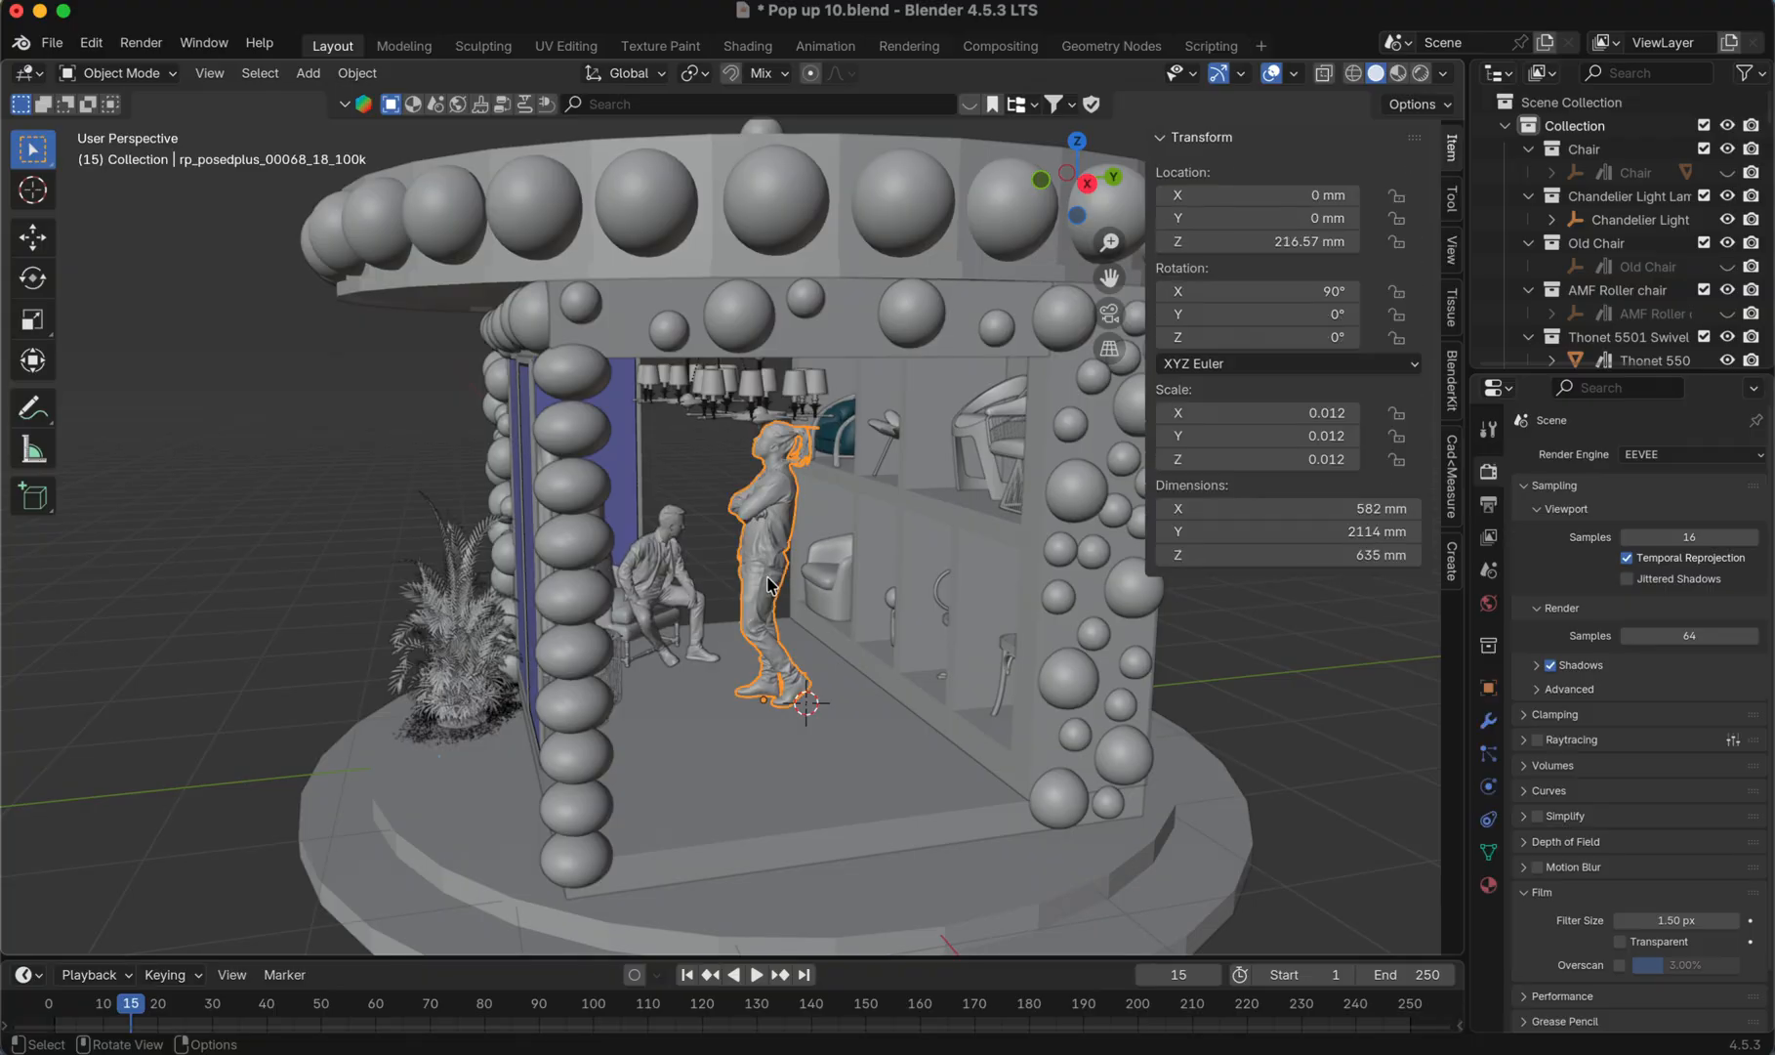
key("r")
key("z")
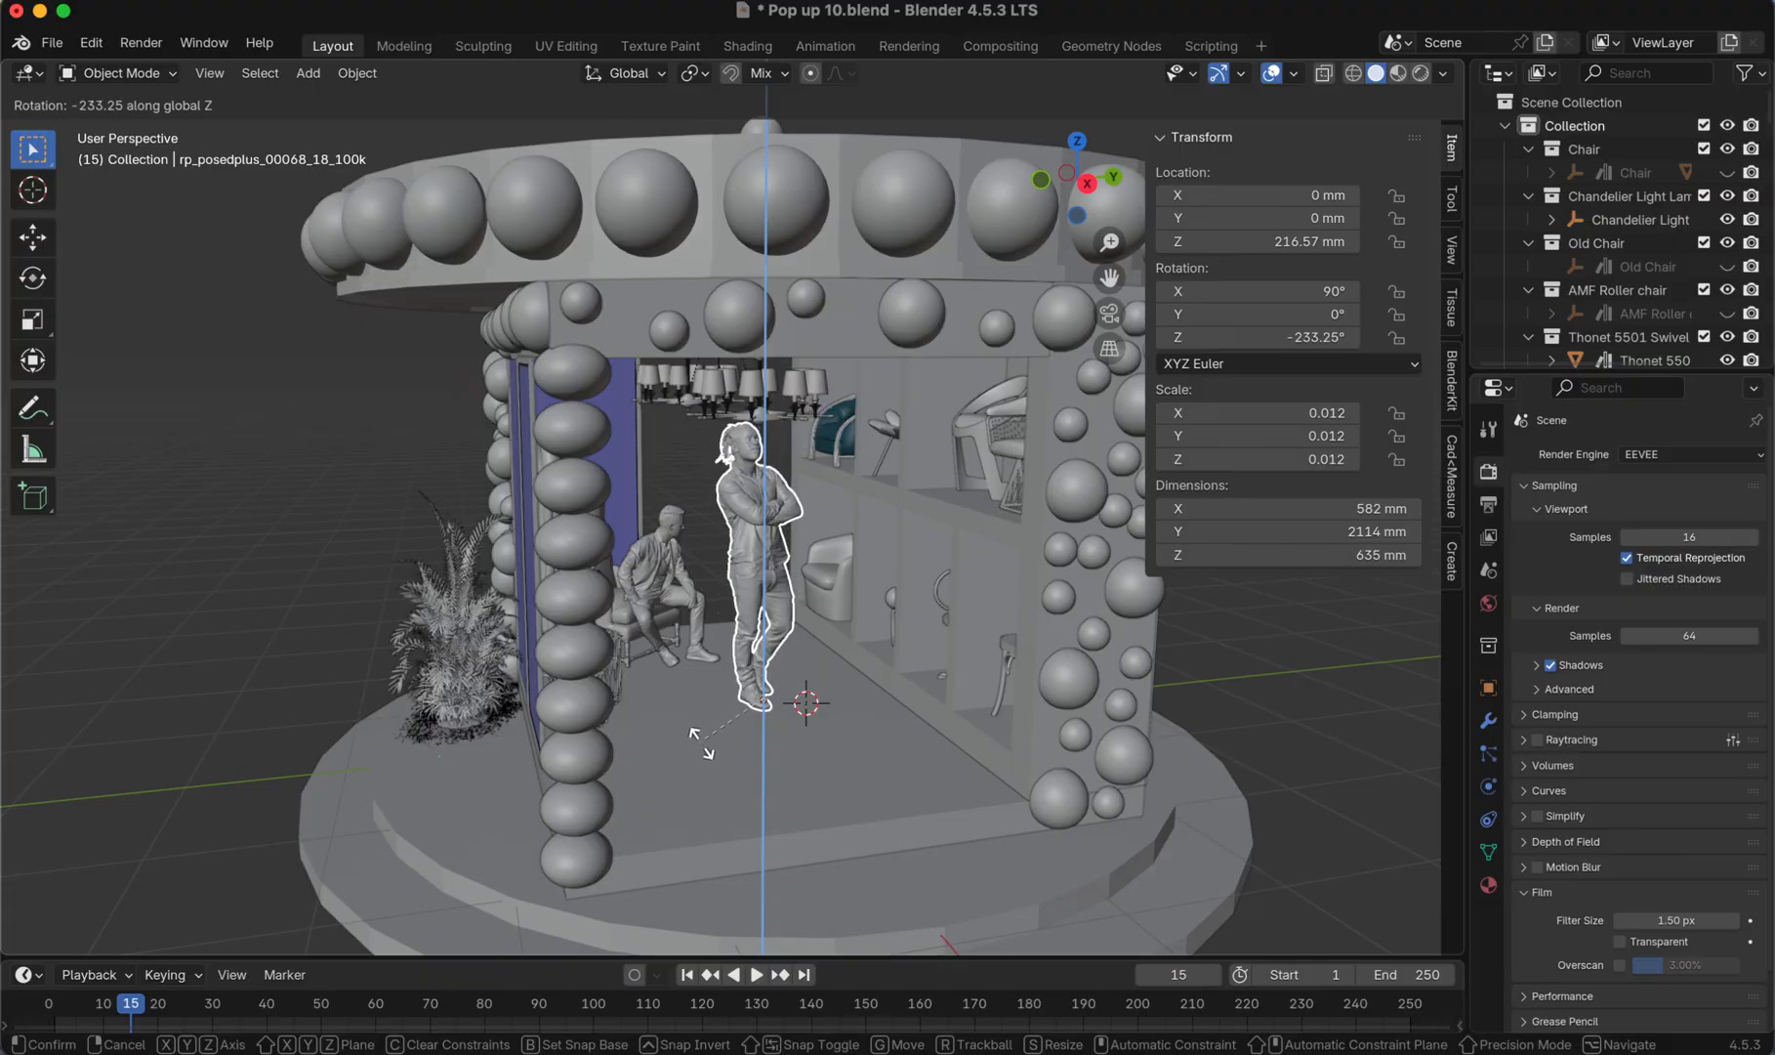
left_click(772, 750)
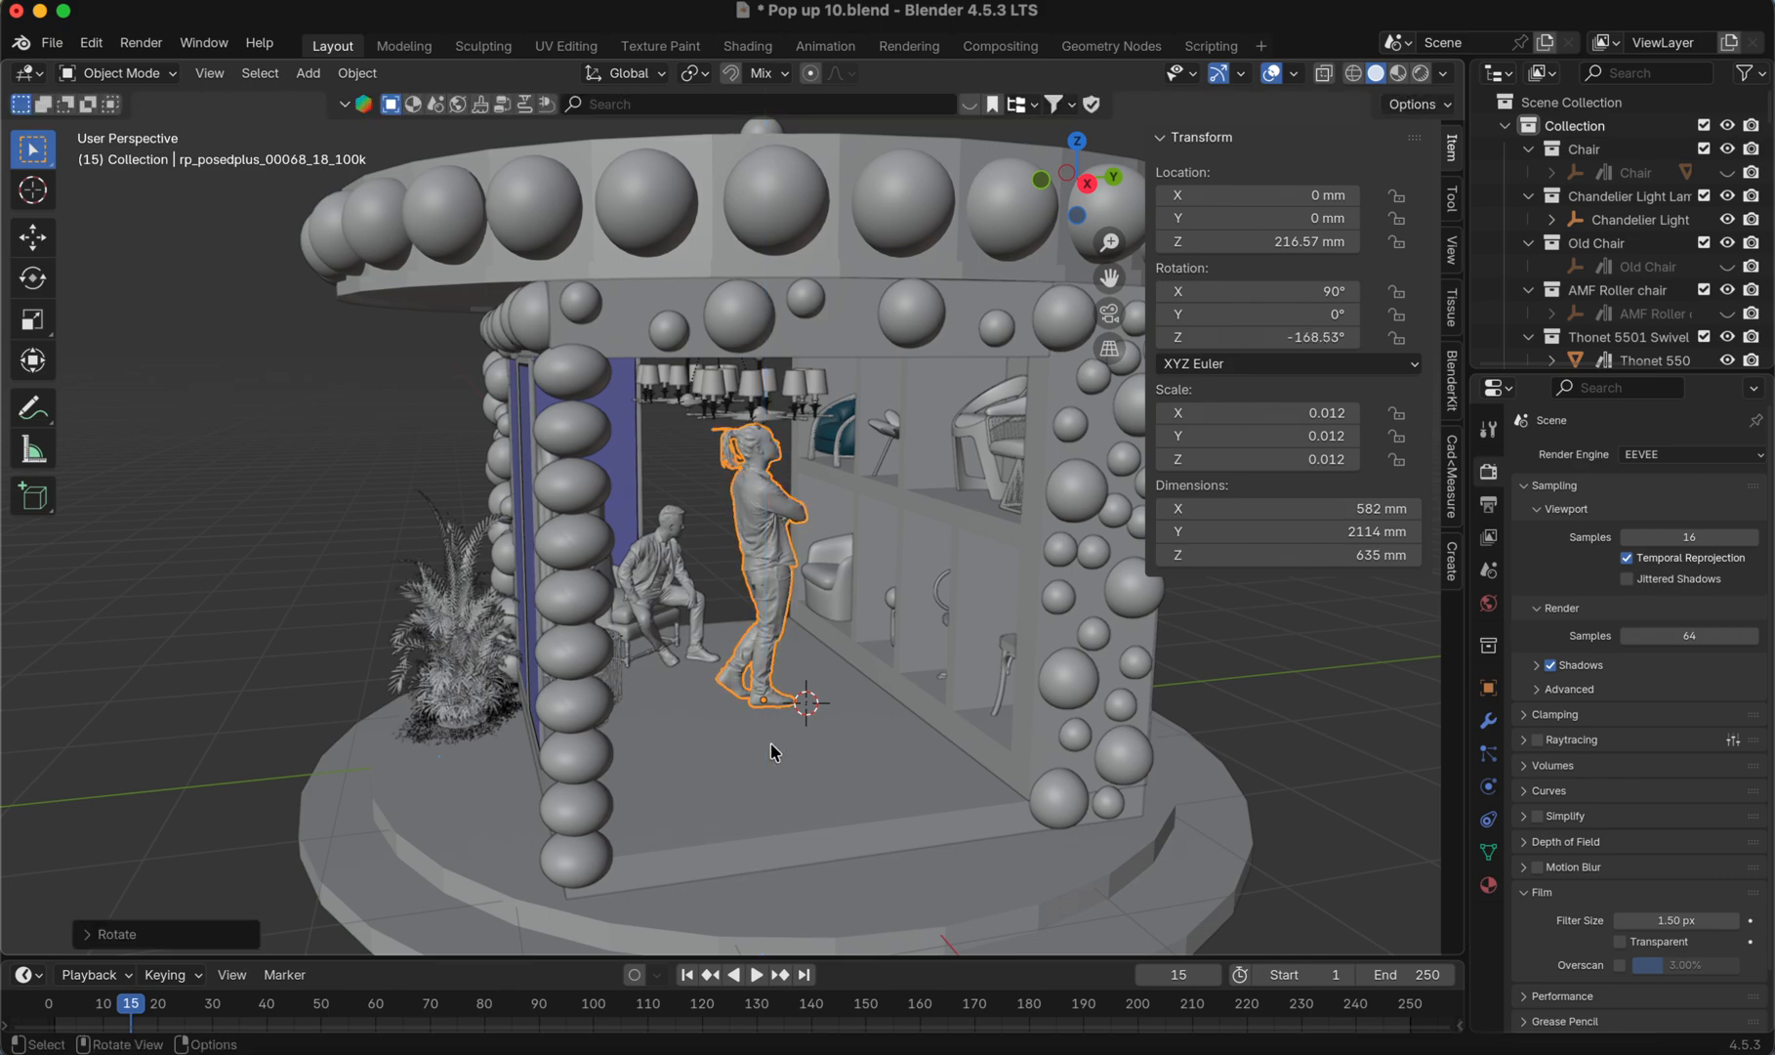
- Scale the standing figure along global Z only, down to a height of about 1971 mm
key("s")
key("z")
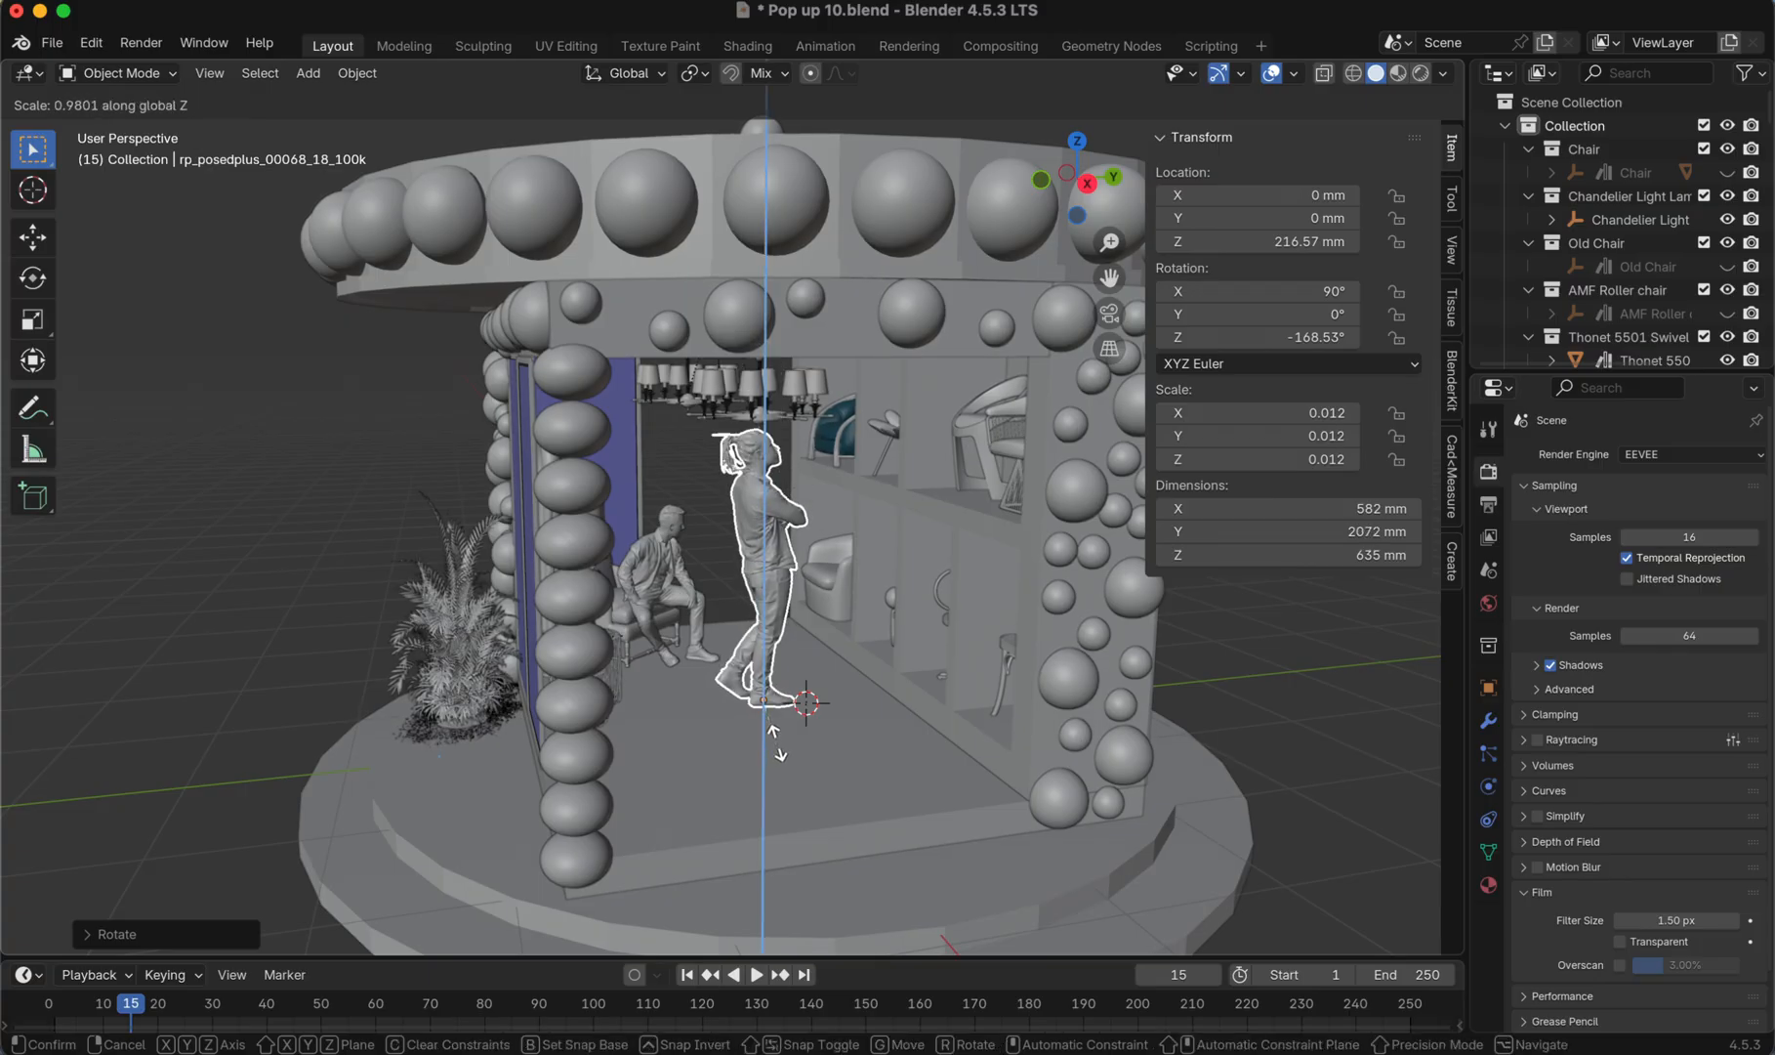
left_click(781, 747)
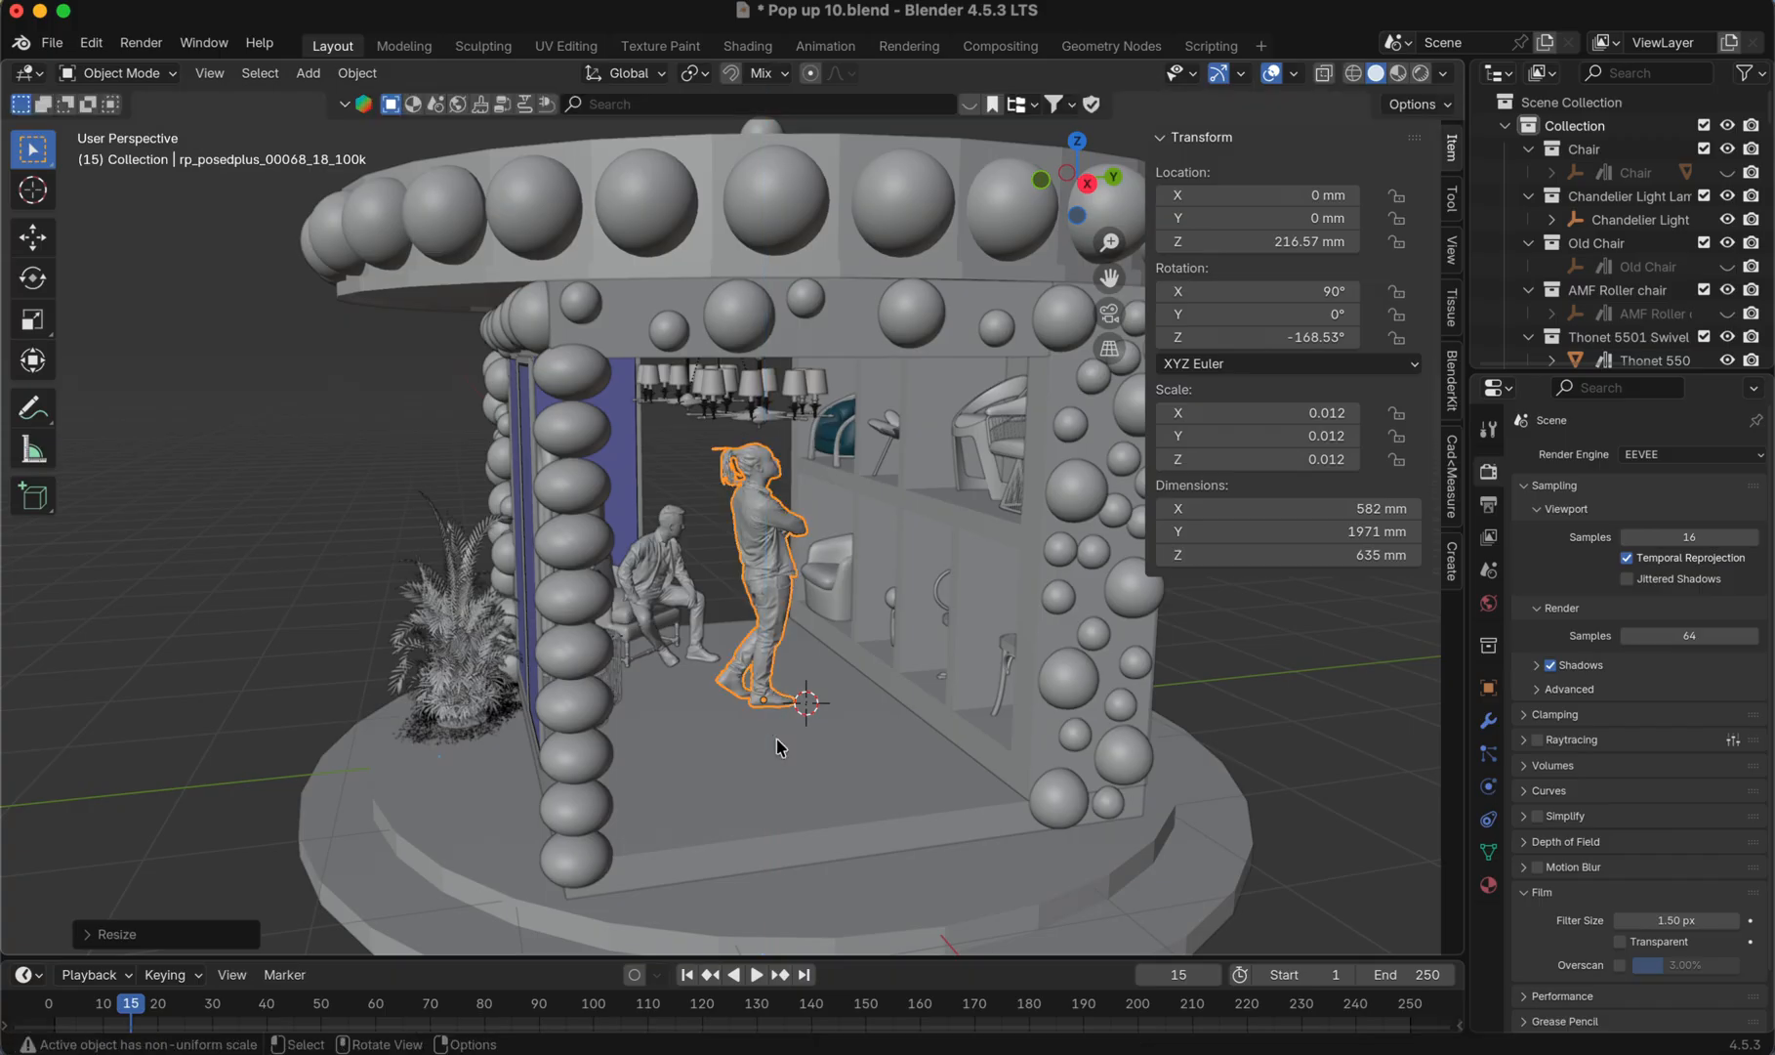
- Move the standing figure about 1421 mm along the X axis, toward the pavilion's open front
key("g")
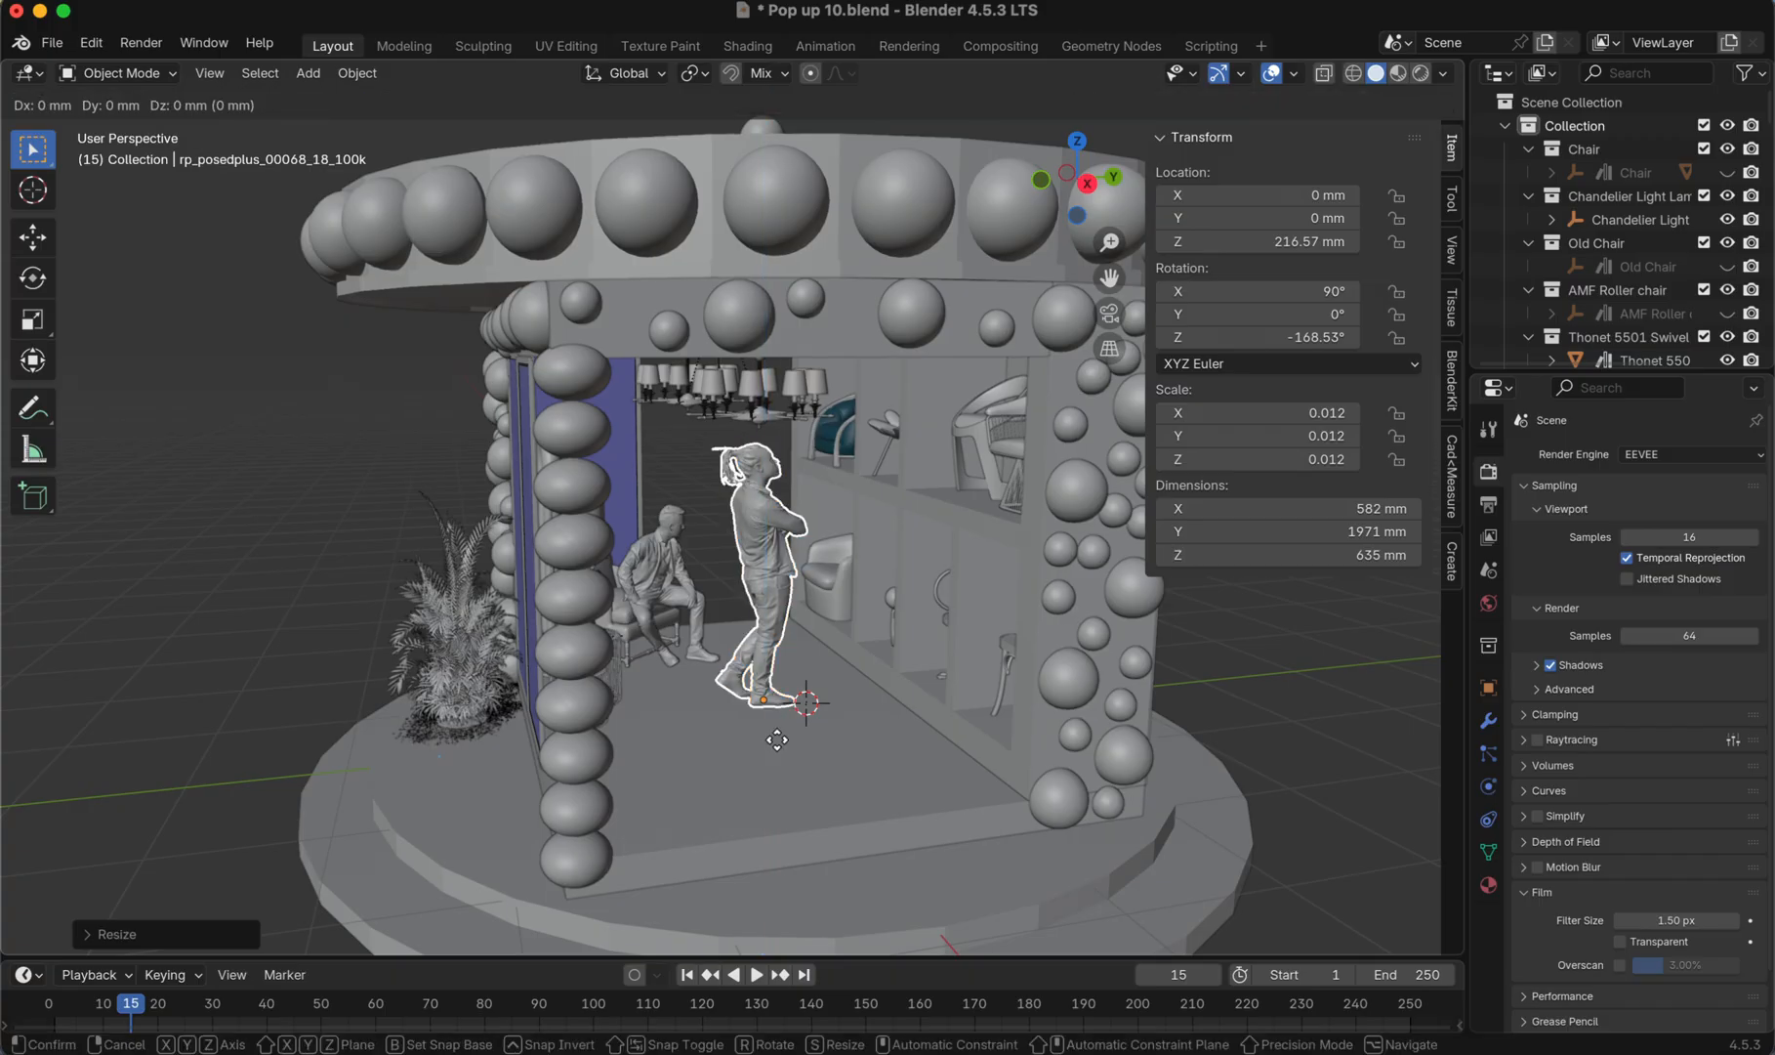
key("x")
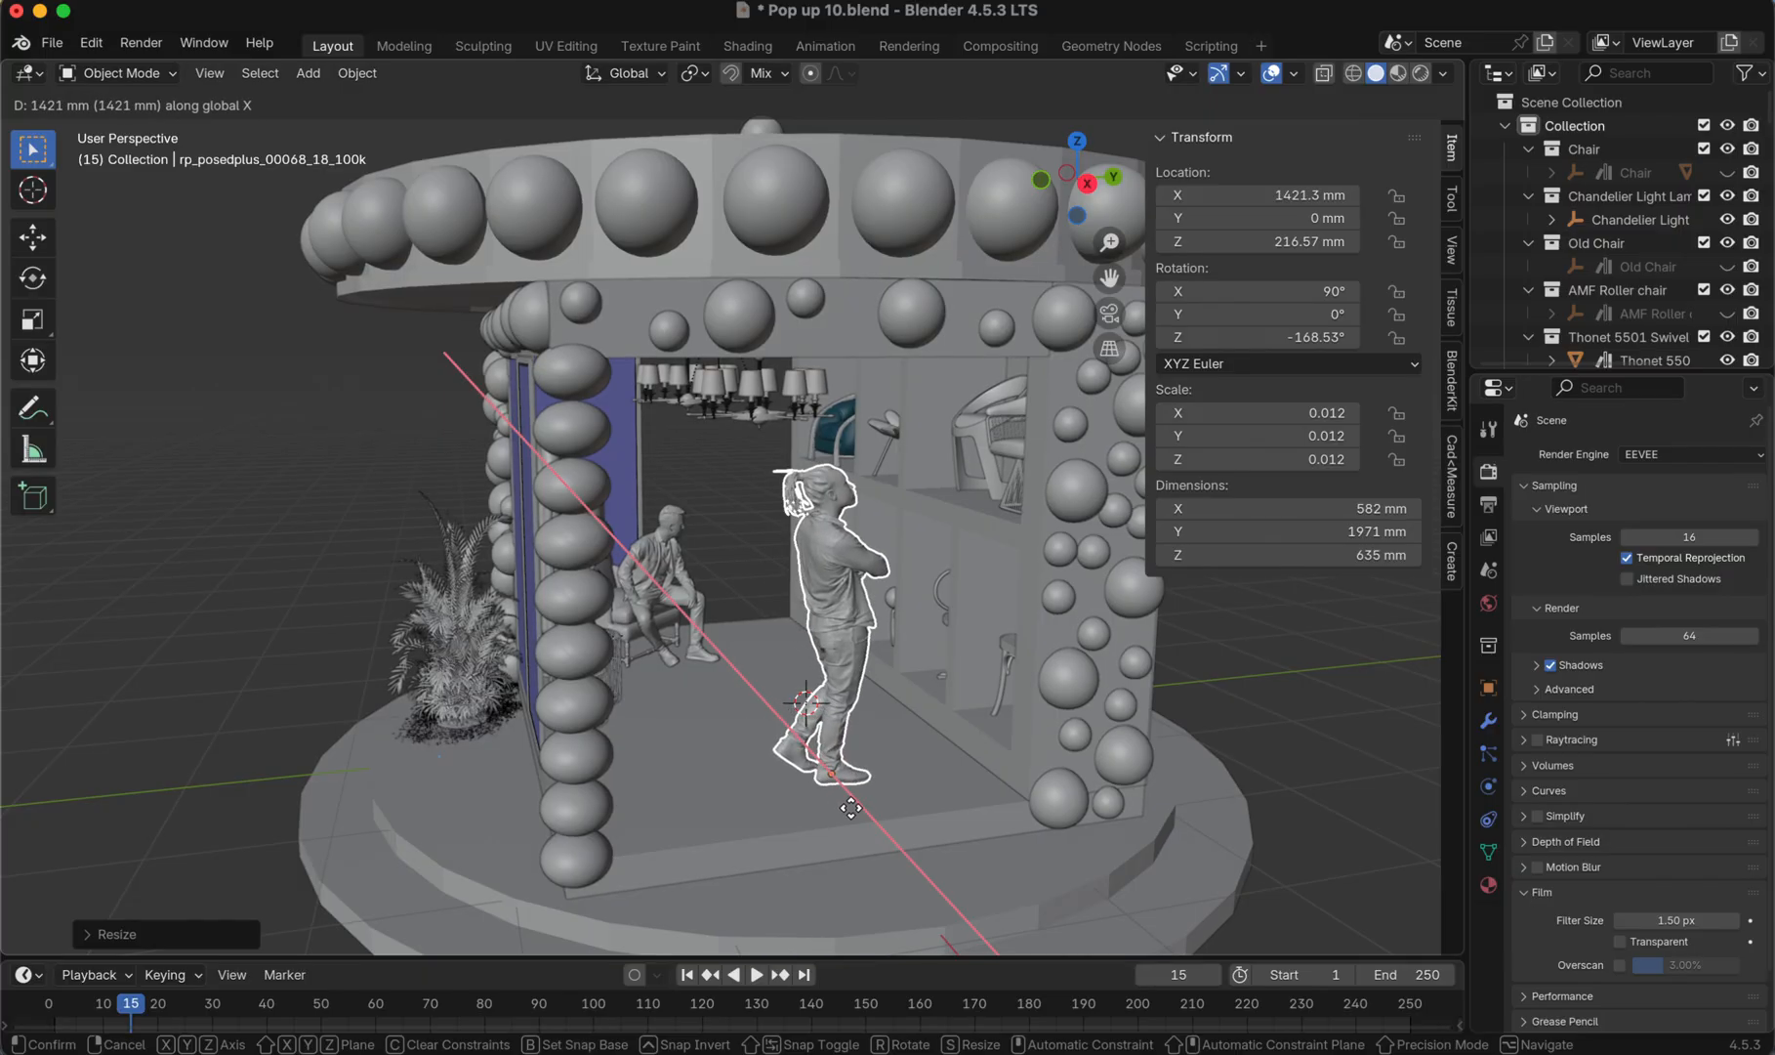
left_click(852, 815)
- Rotate the standing figure a further 15° or so around Z, to about -153.5°
scroll(966, 722, "left", 10)
scroll(966, 721, "right", 5)
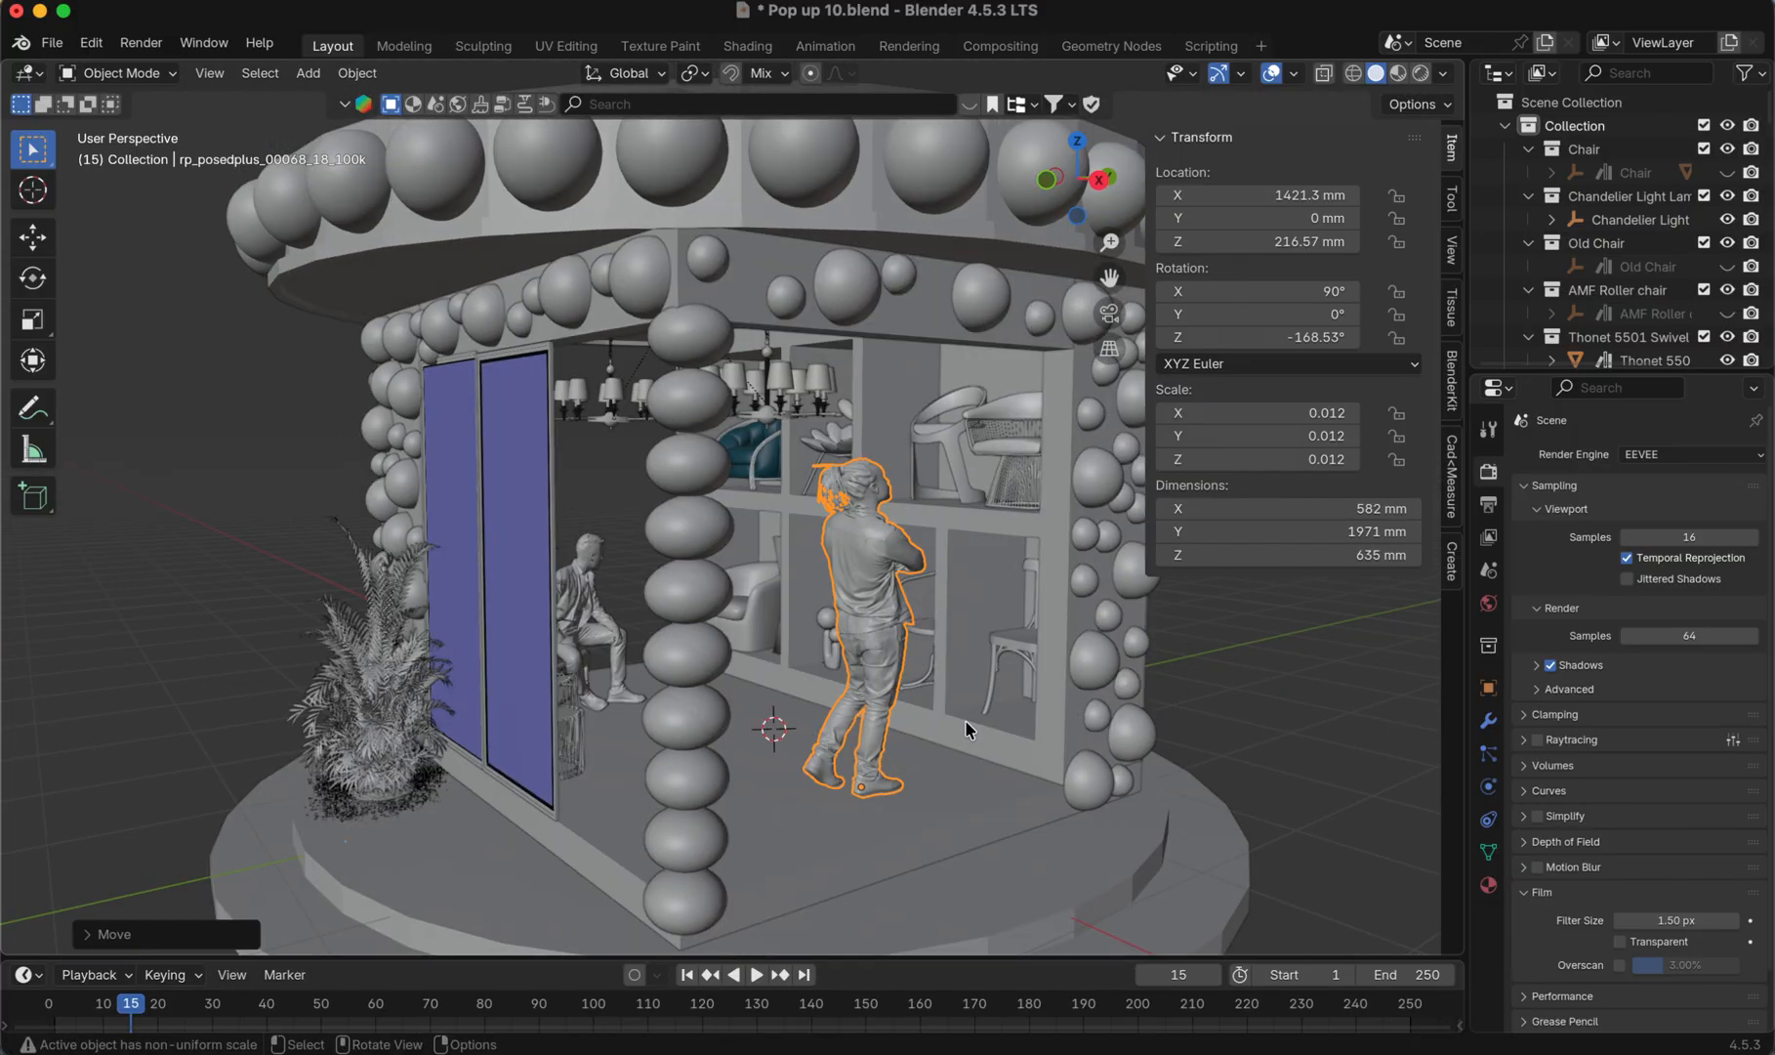
scroll(966, 720, "right", 2)
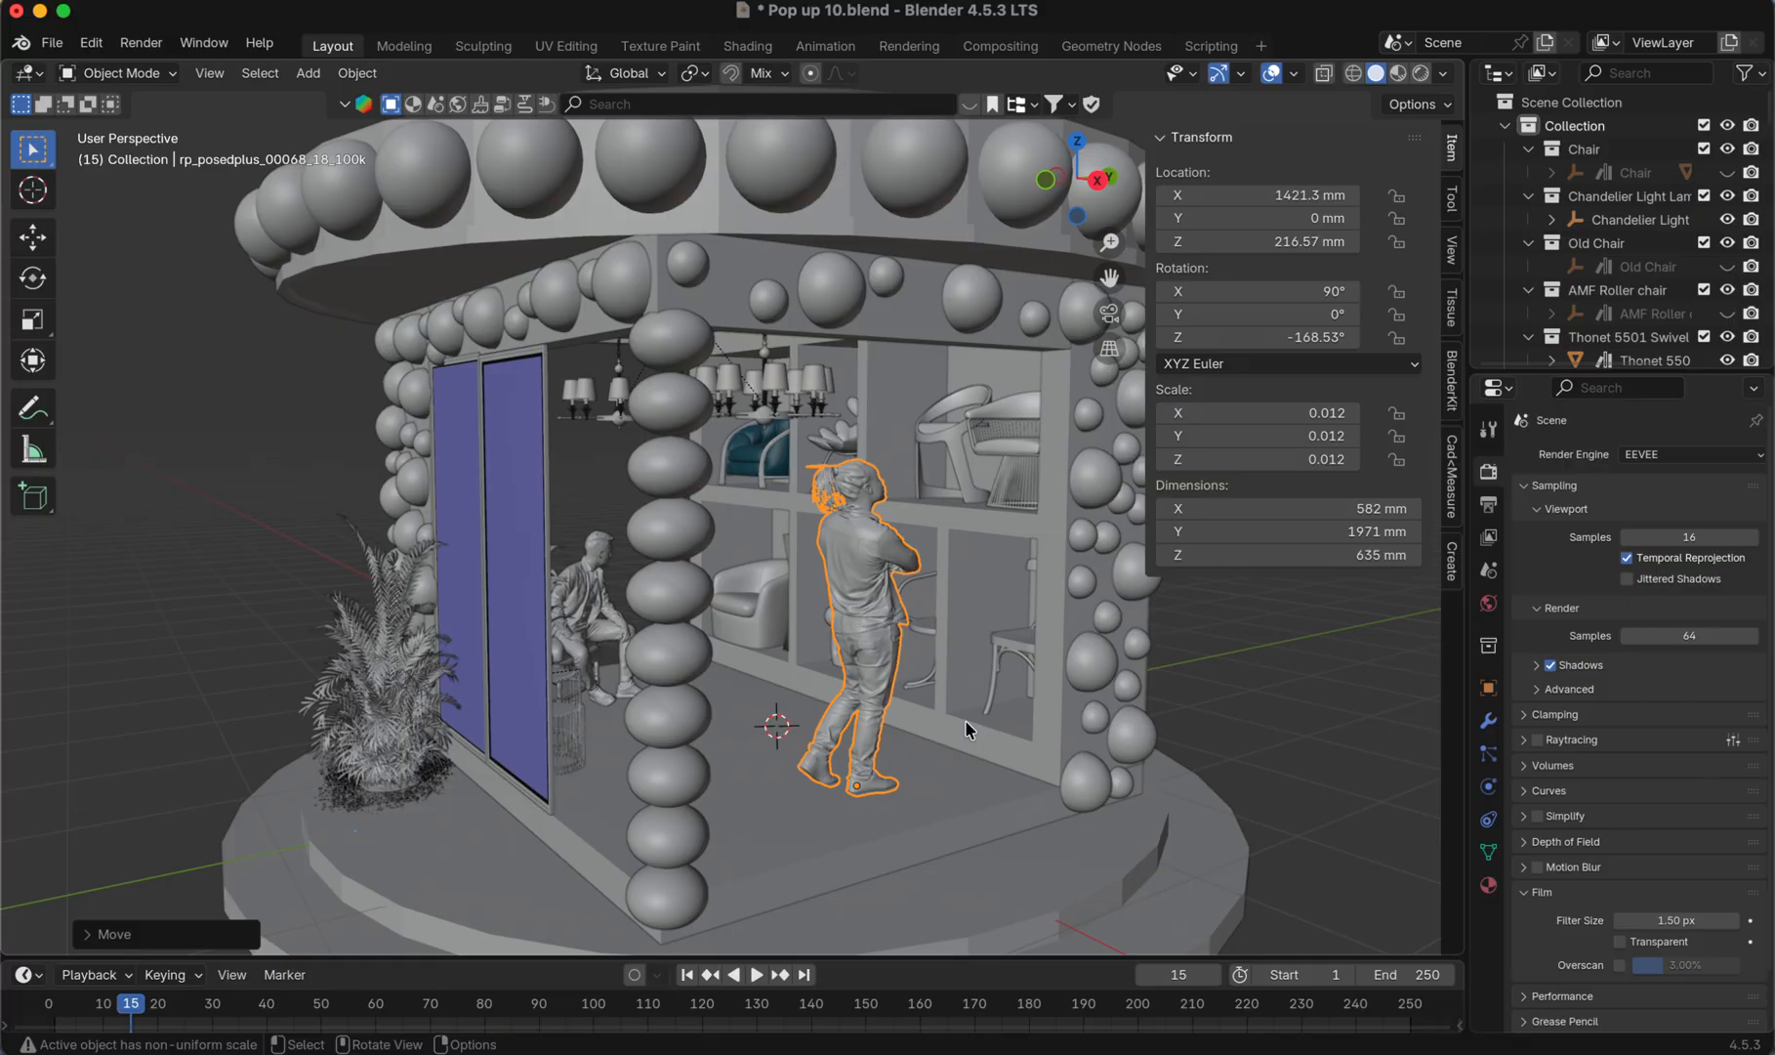
key("r")
key("z")
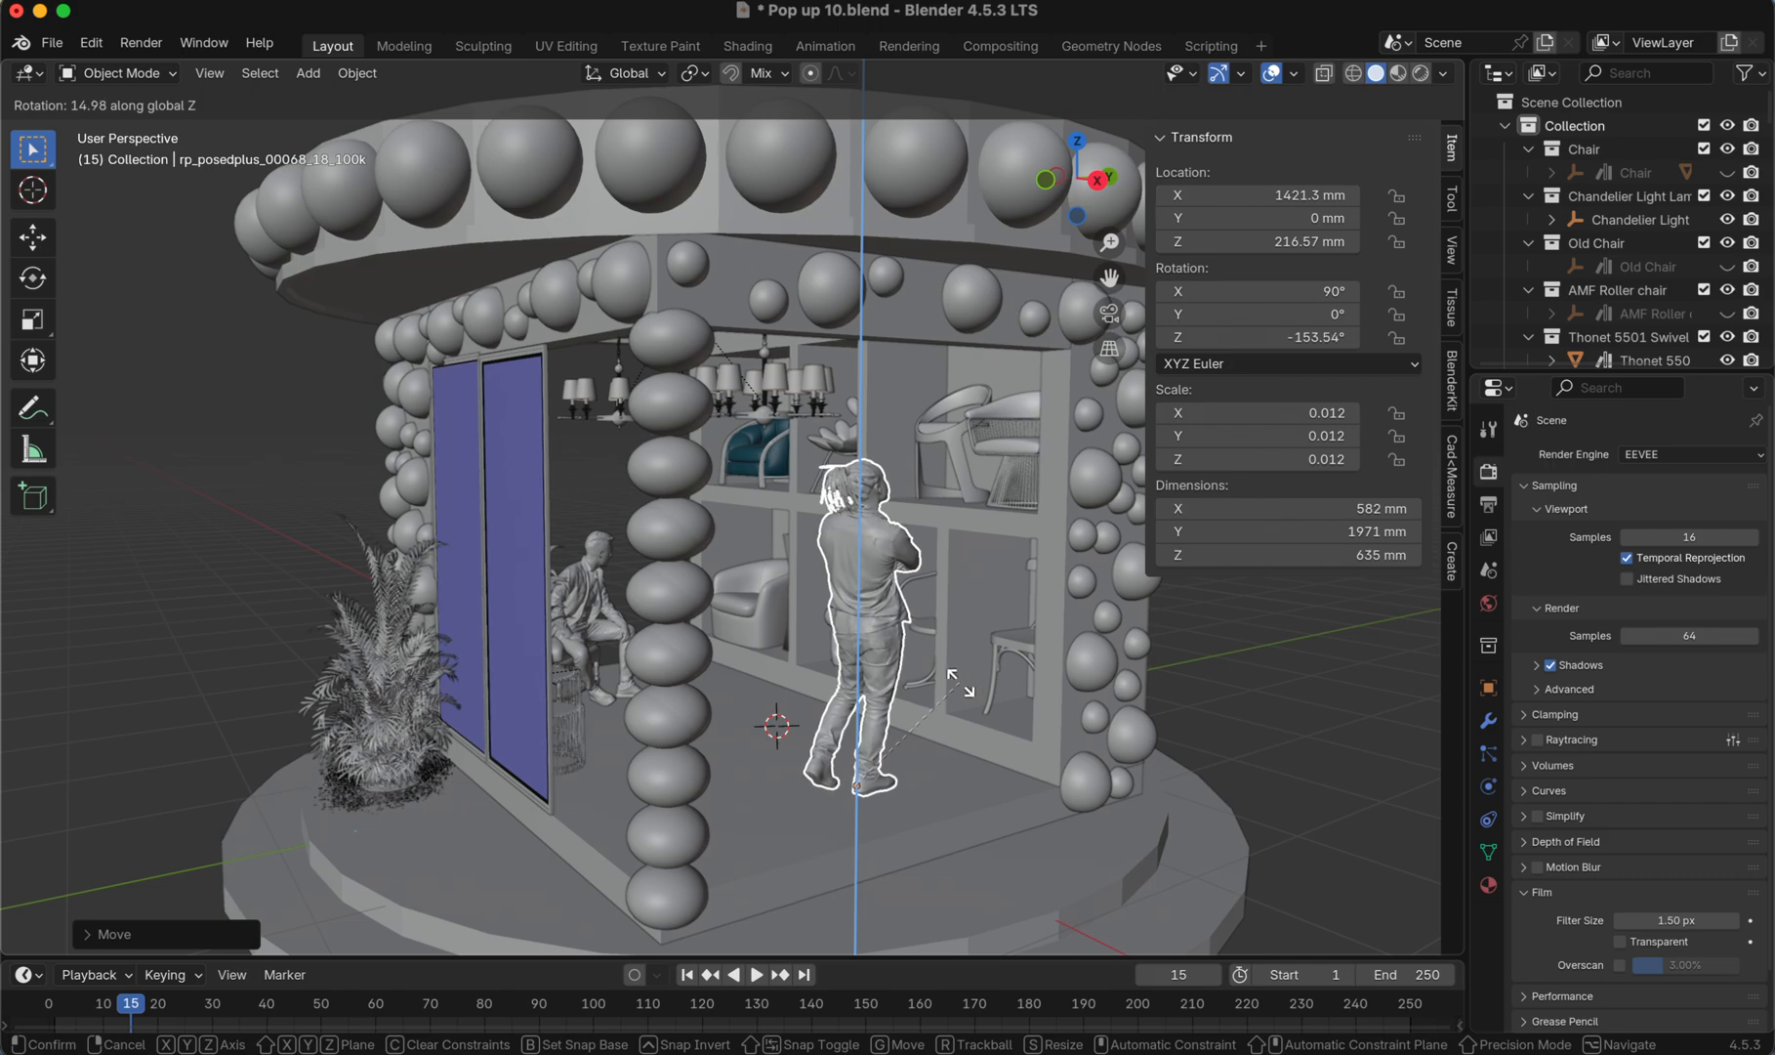
left_click(960, 686)
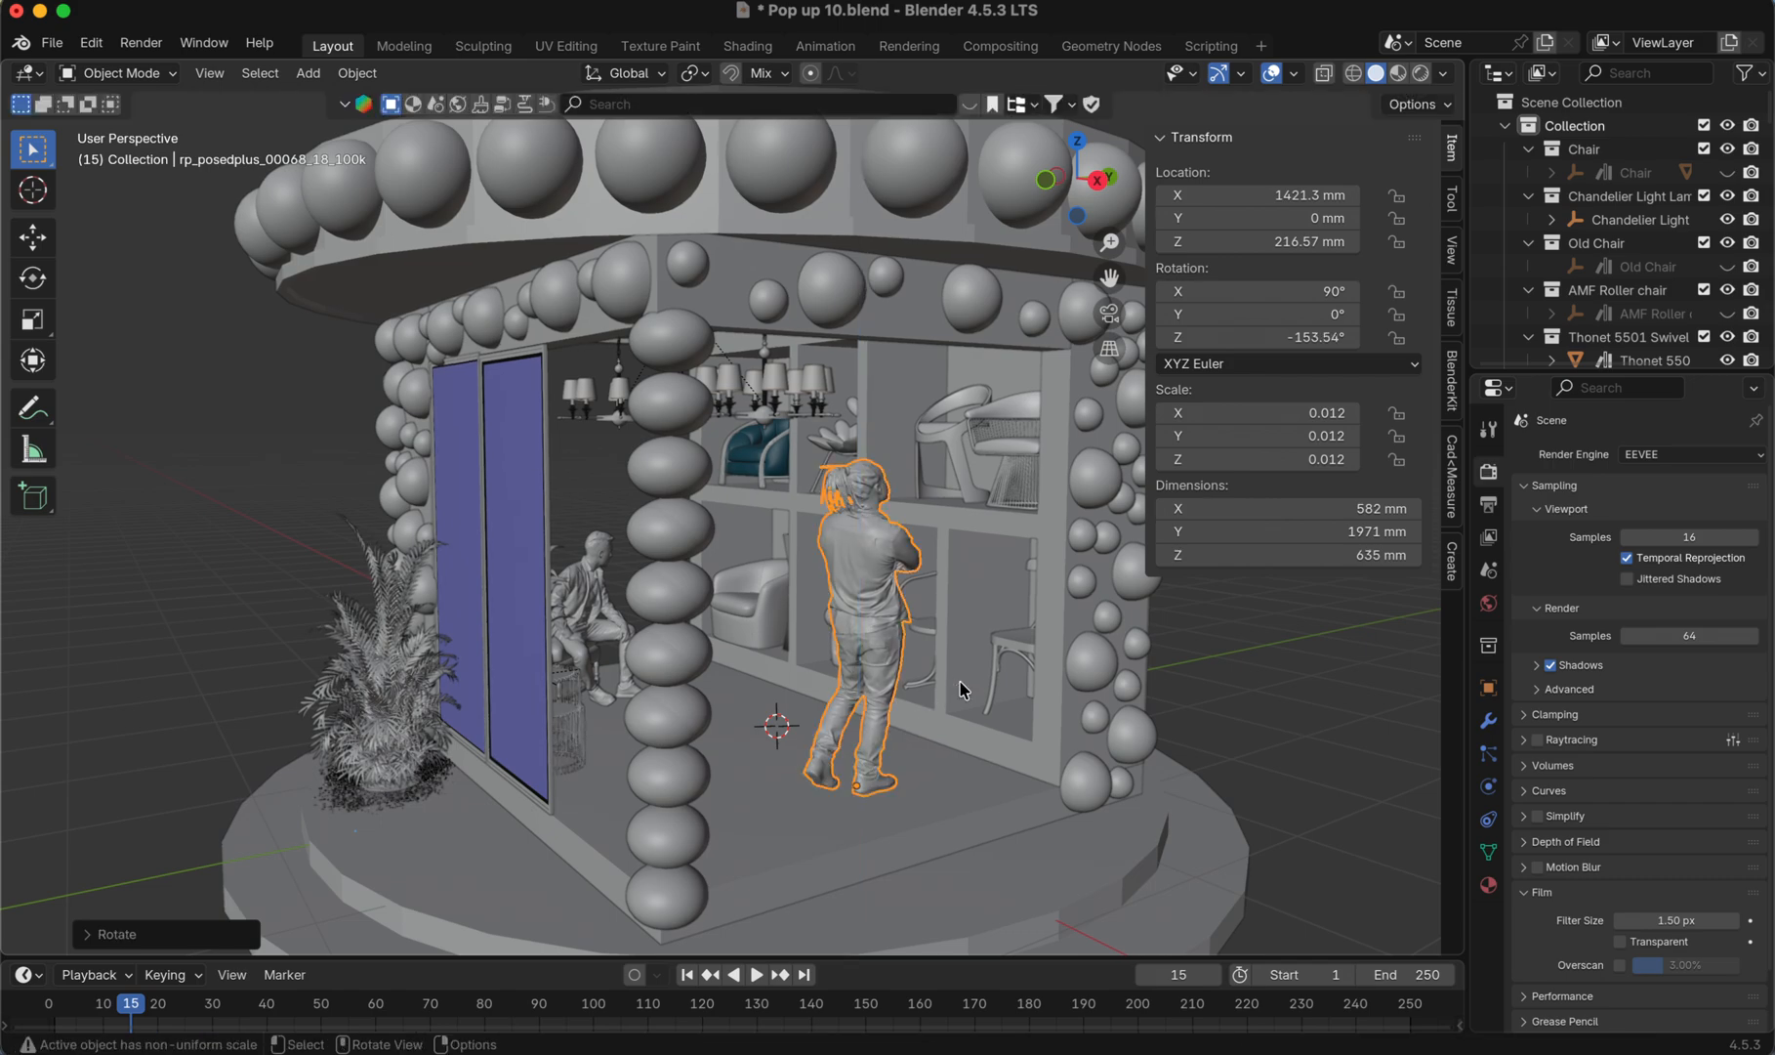
- Shift the standing figure farther along X to about 1741 mm and deselect it
key("g")
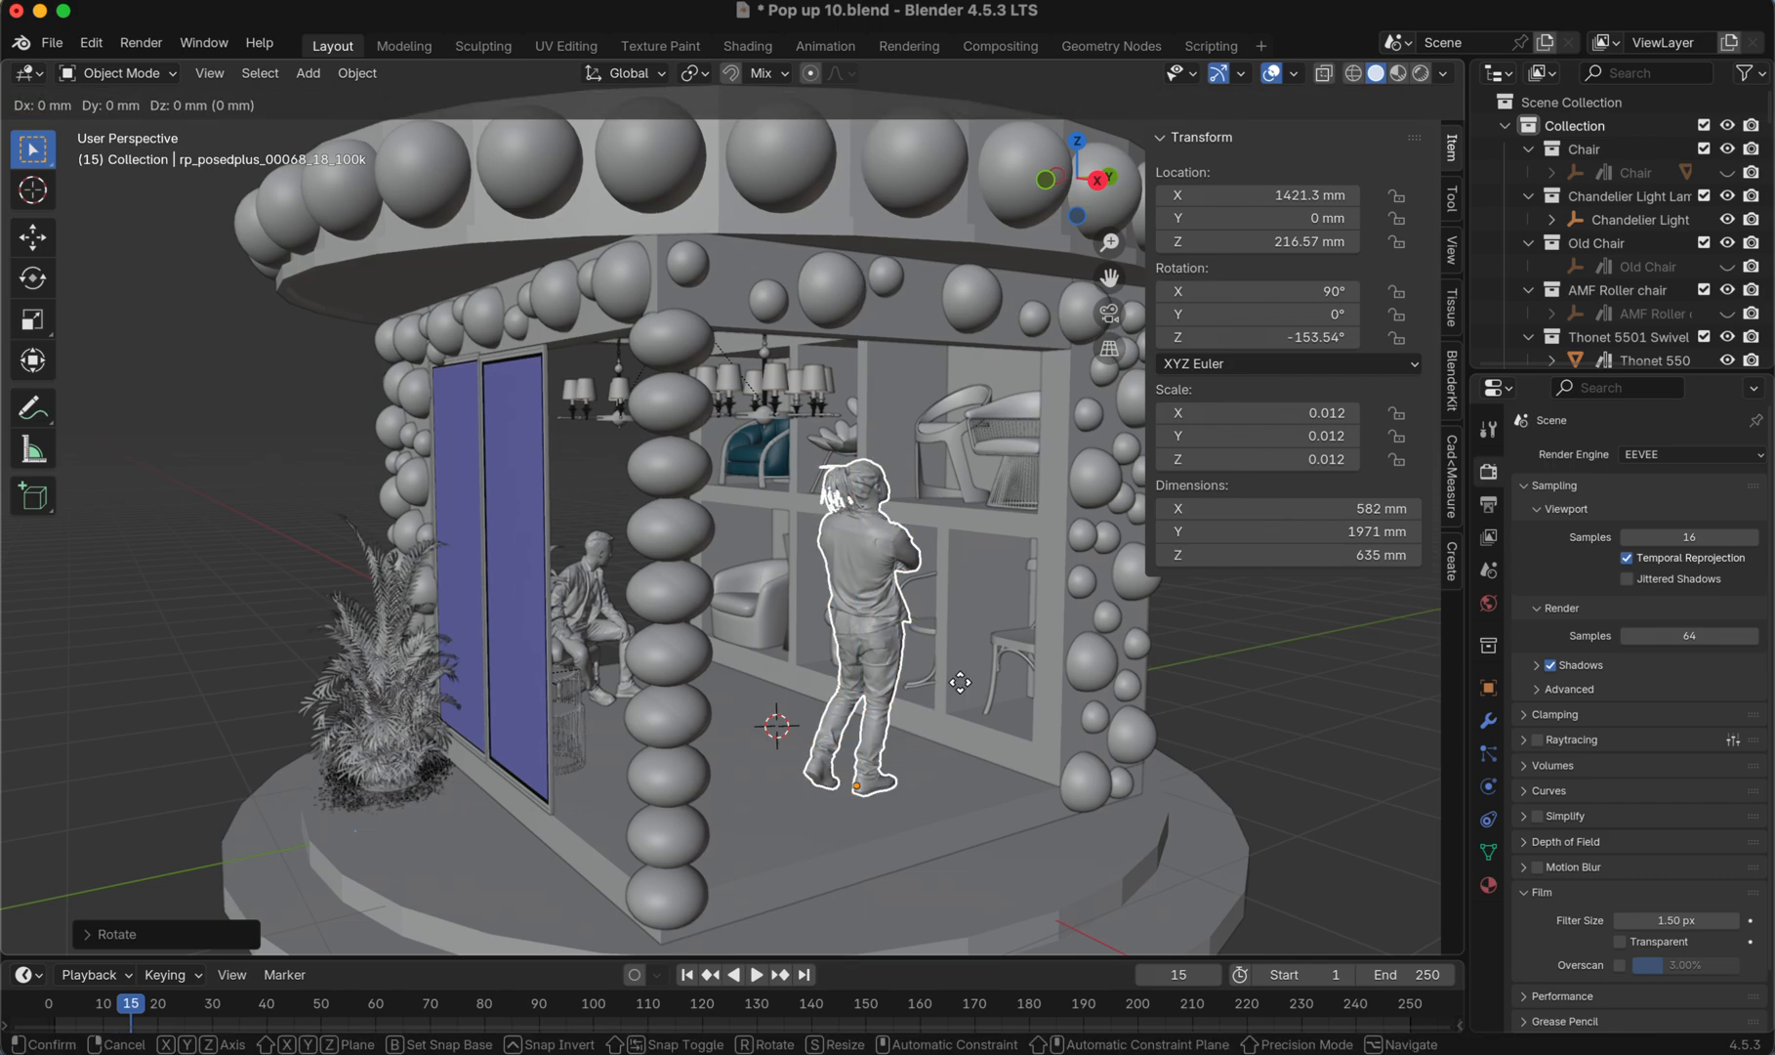
left_click(1000, 695)
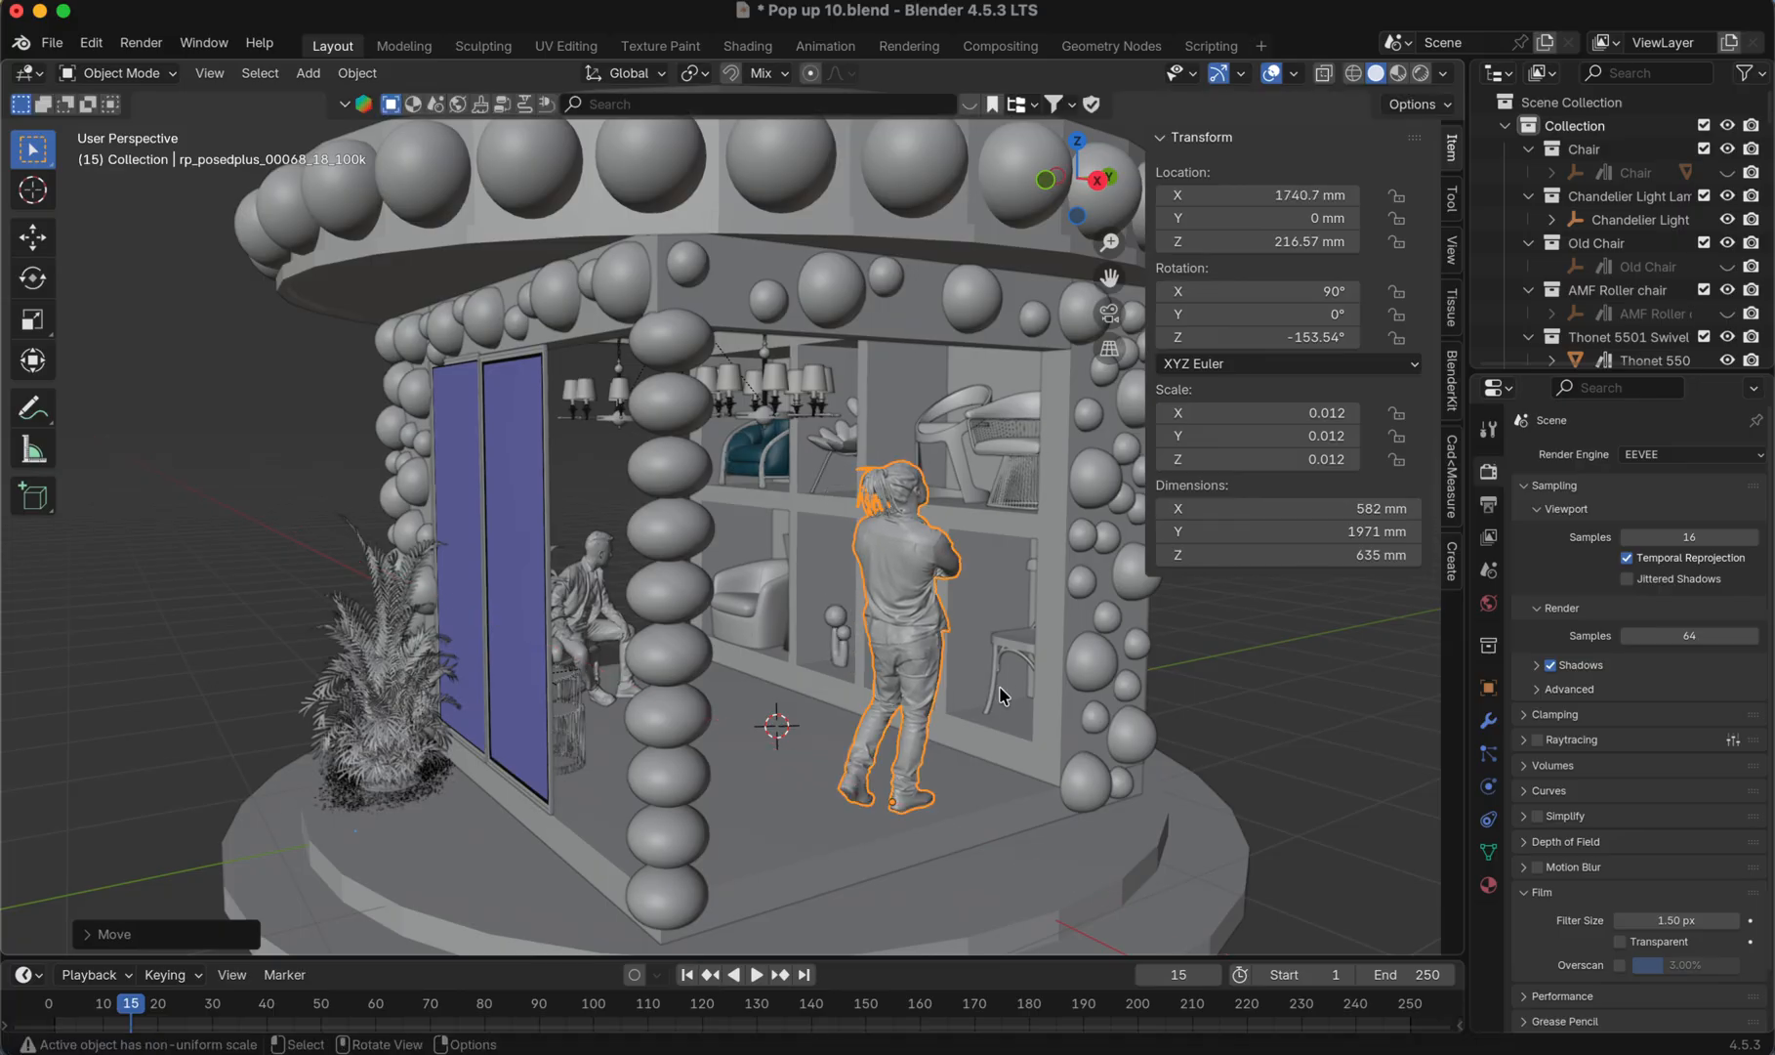
left_click(1221, 682)
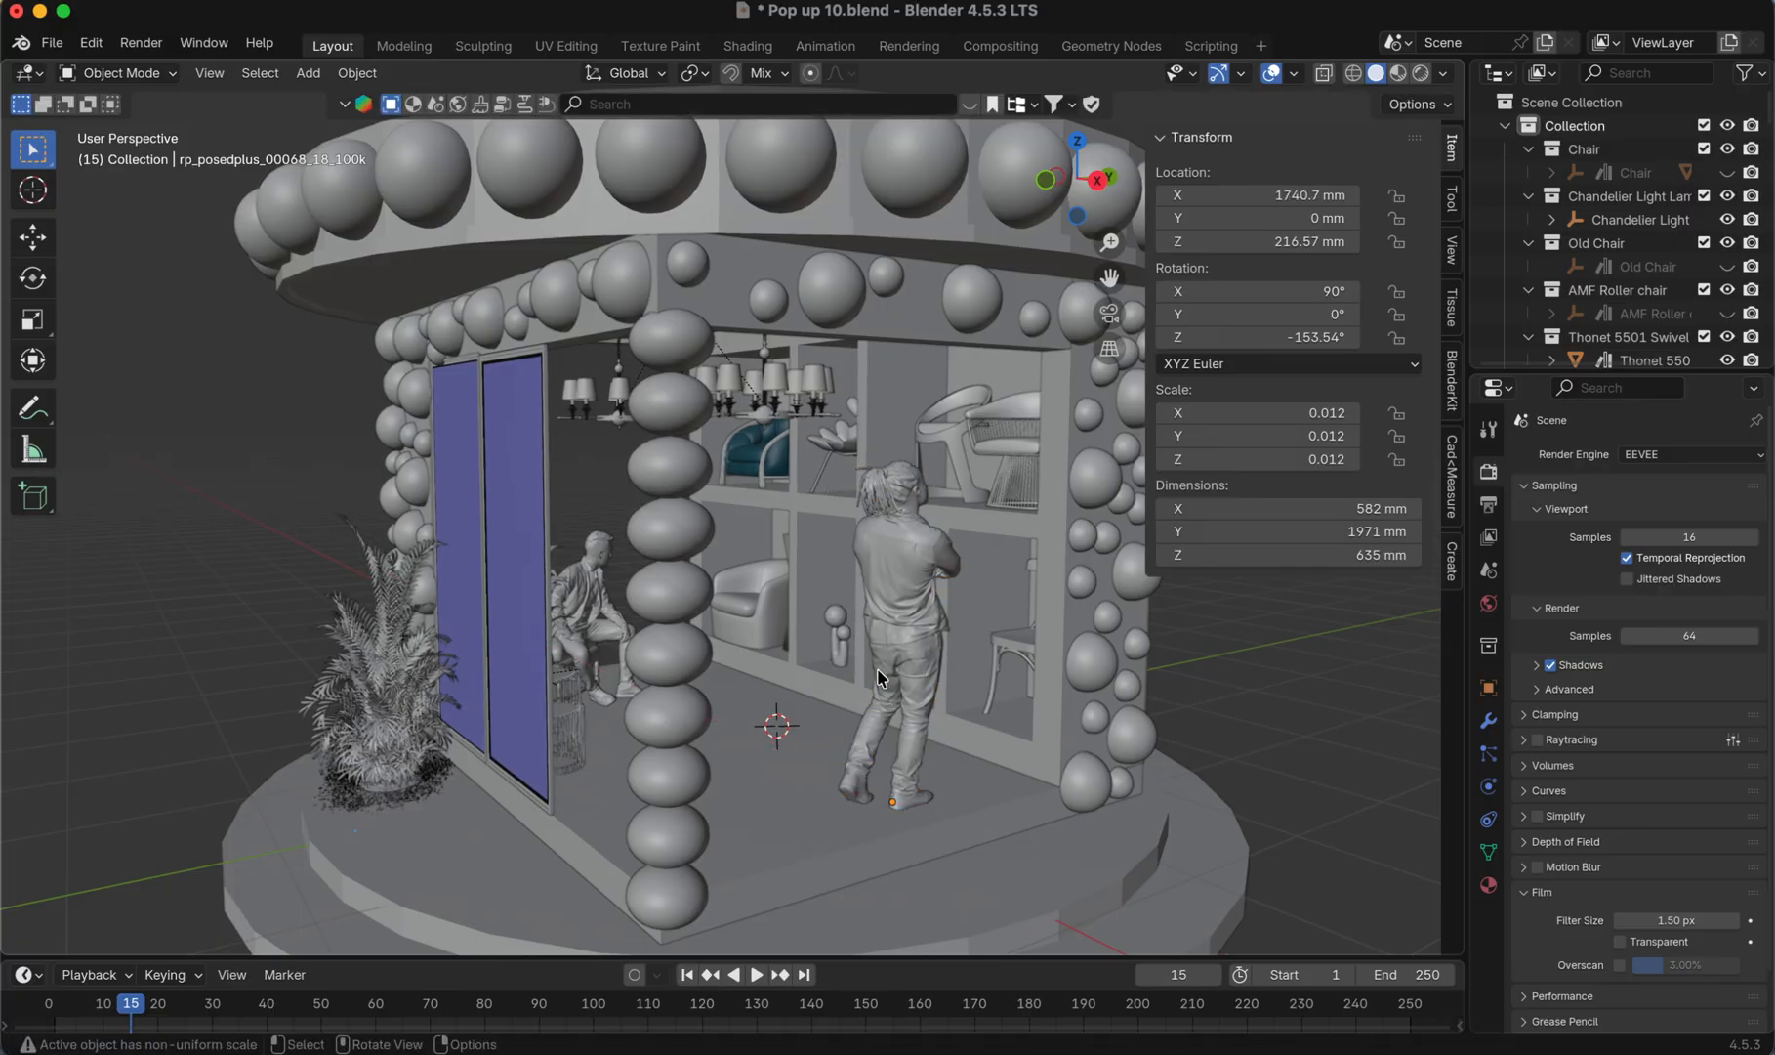
- Examine the standing and seated figures inside the pavilion up close, checking their placement and relative size
scroll(791, 734, "up", 3, "ctrl")
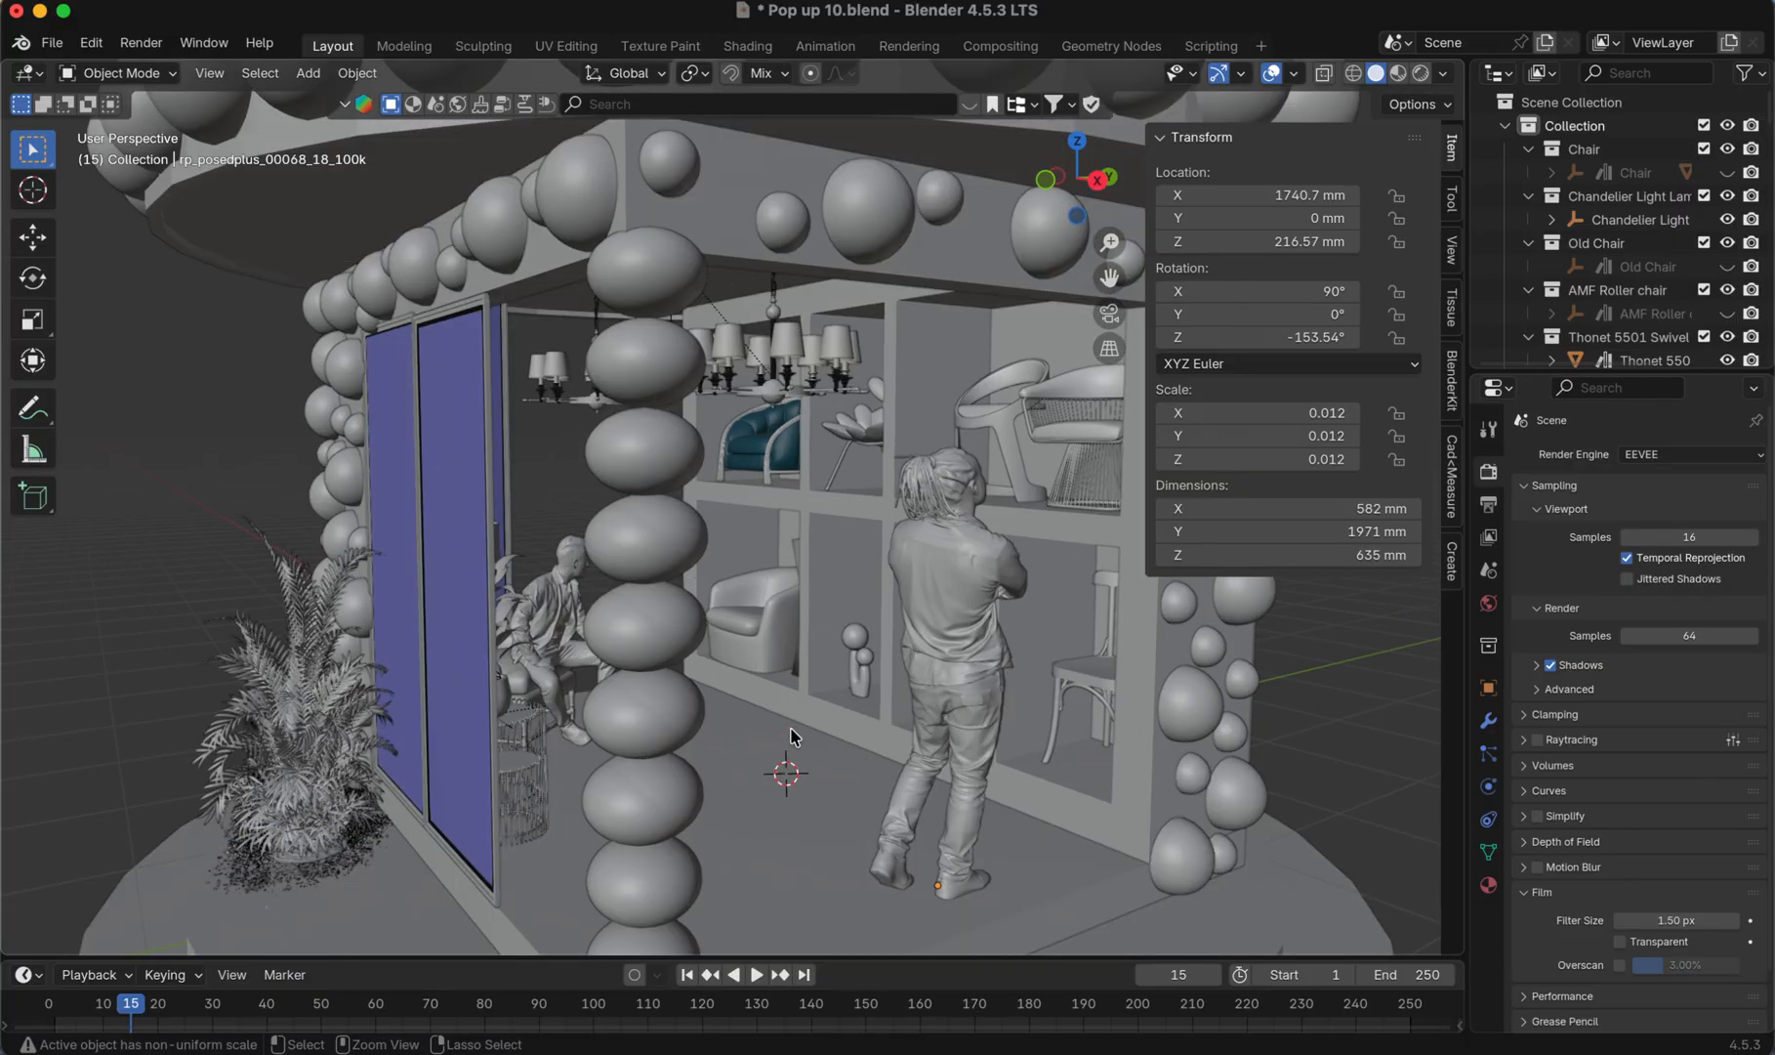
scroll(791, 730, "up", 3, "ctrl")
scroll(791, 727, "up", 2)
scroll(791, 726, "left", 10)
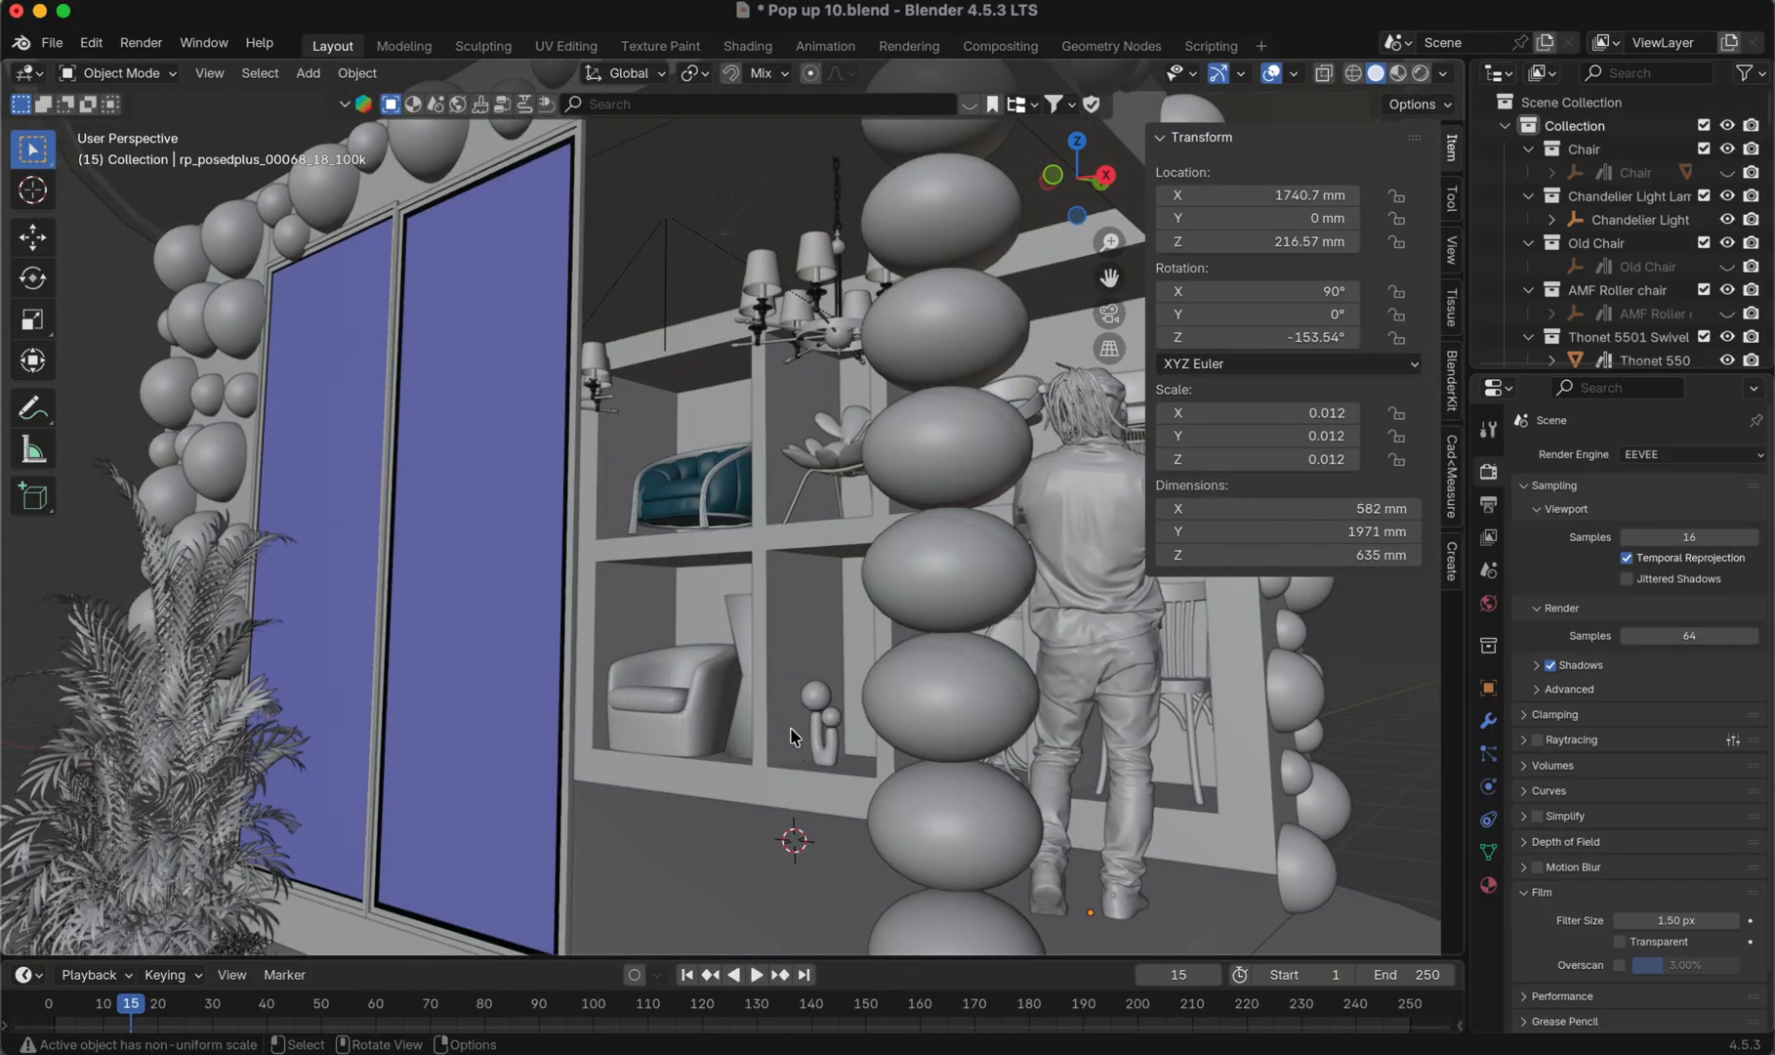
scroll(791, 733, "right", 15)
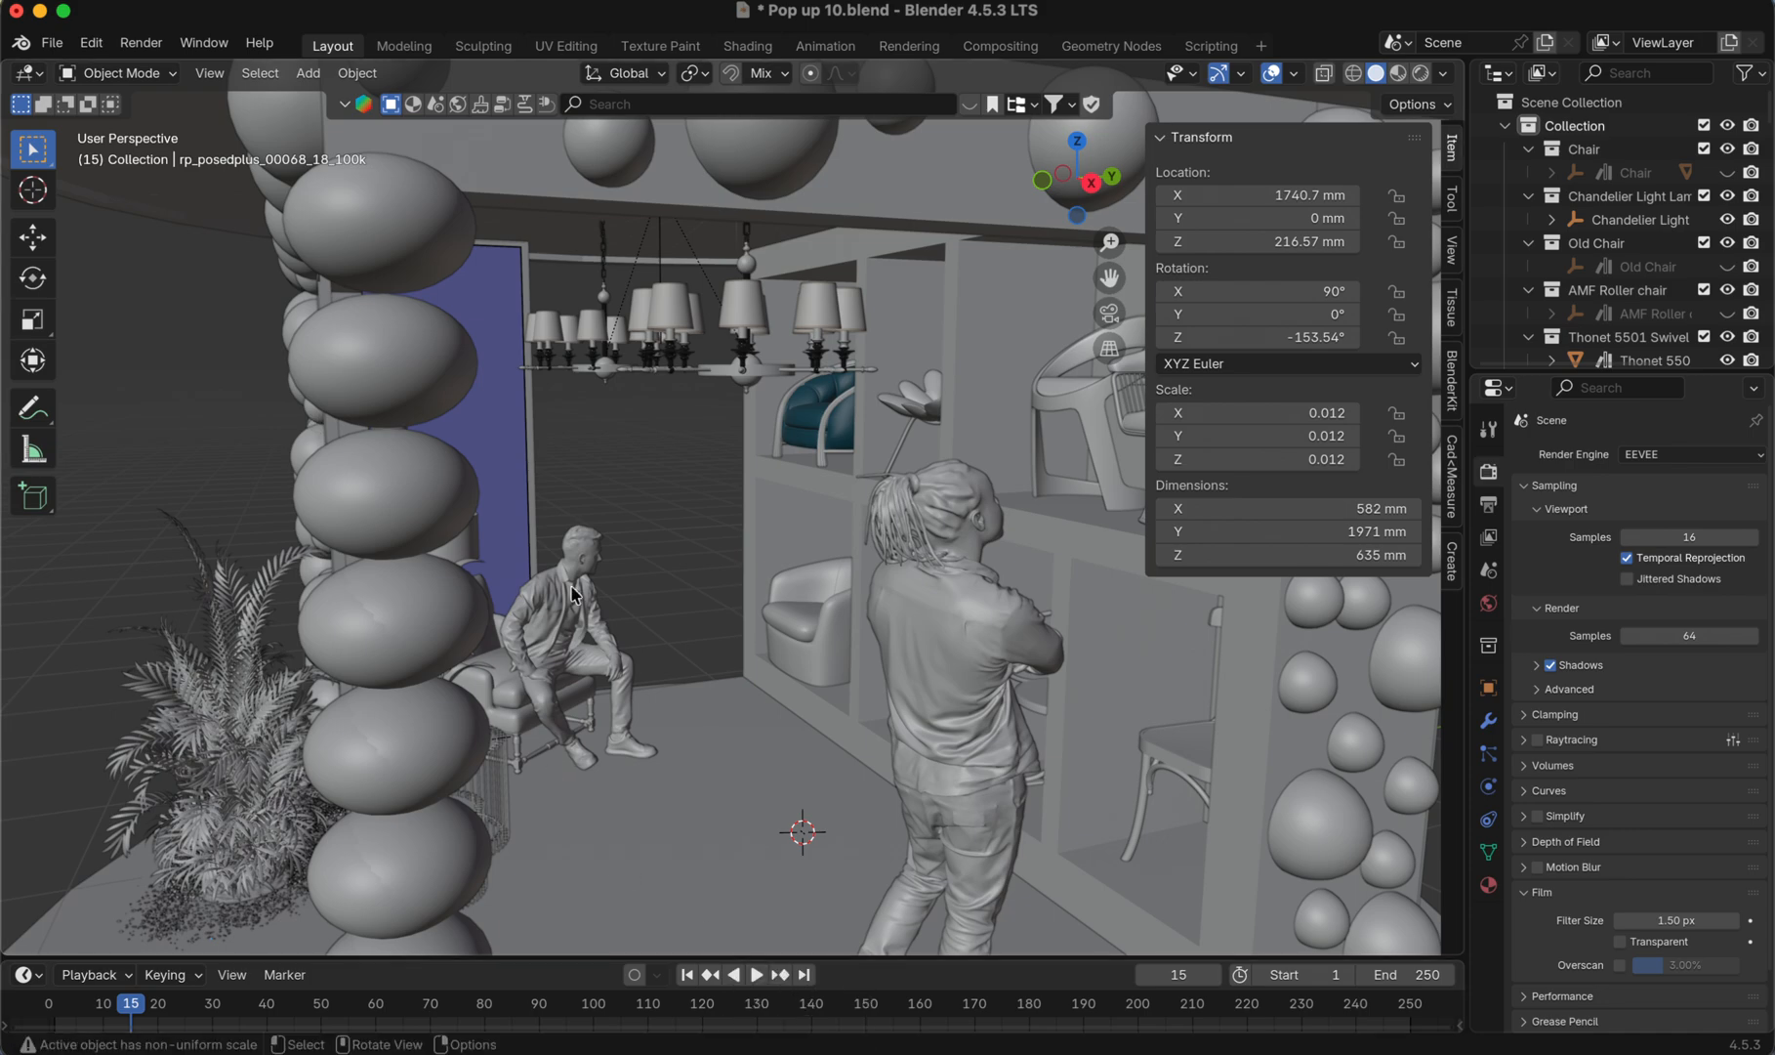
- Start appending from another Blender file and open the rp_aliyah_4d_004_dancing_BLD folder in Downloads
left_click(52, 42)
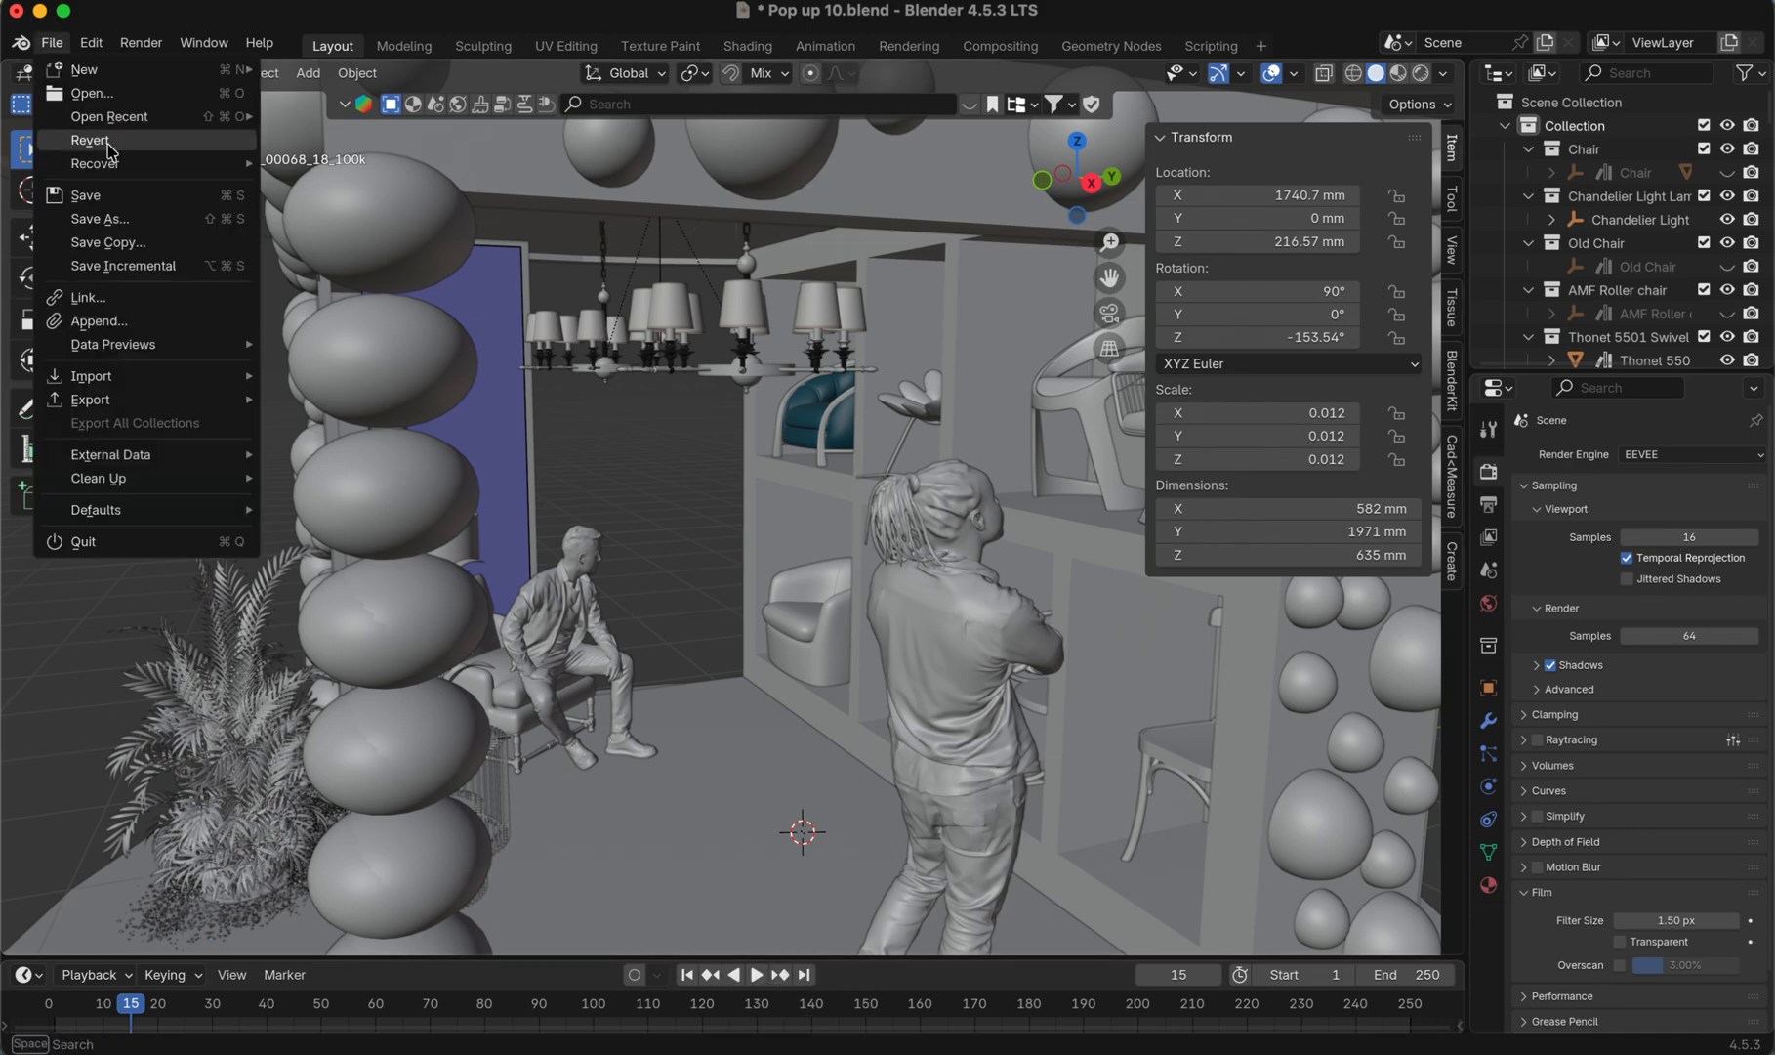
left_click(162, 325)
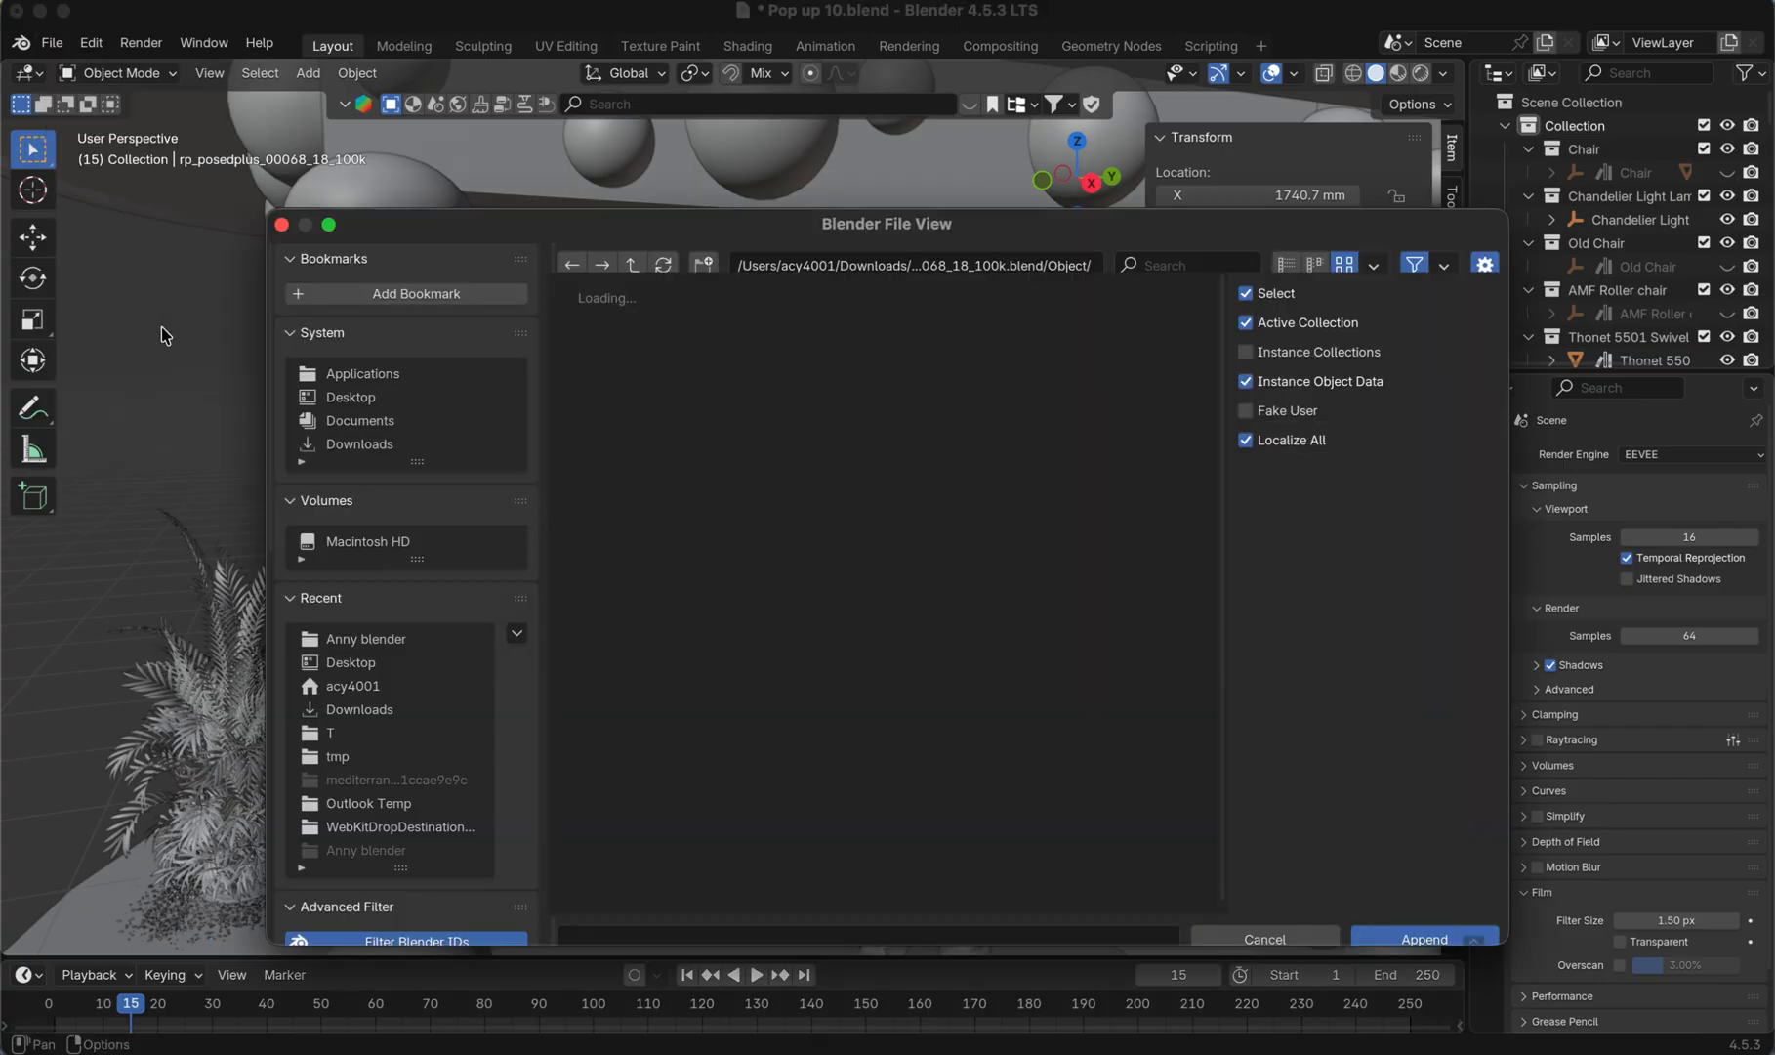
left_click(360, 420)
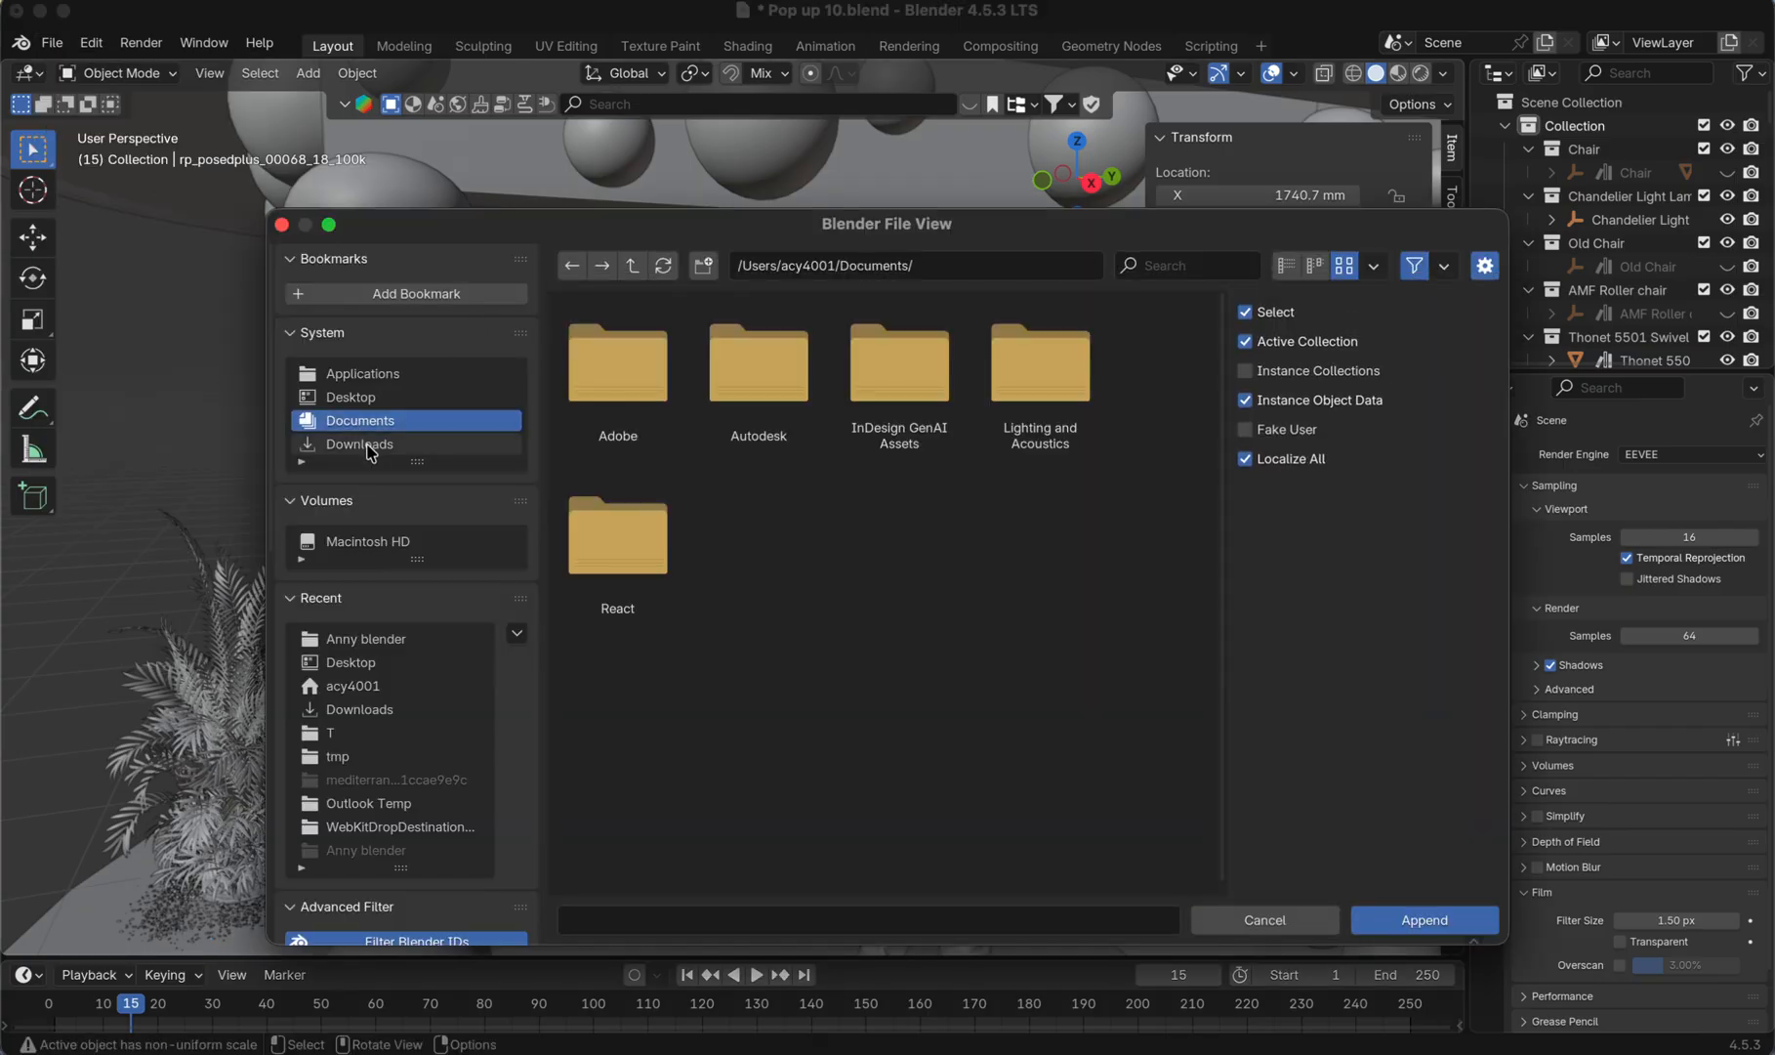
left_click(368, 445)
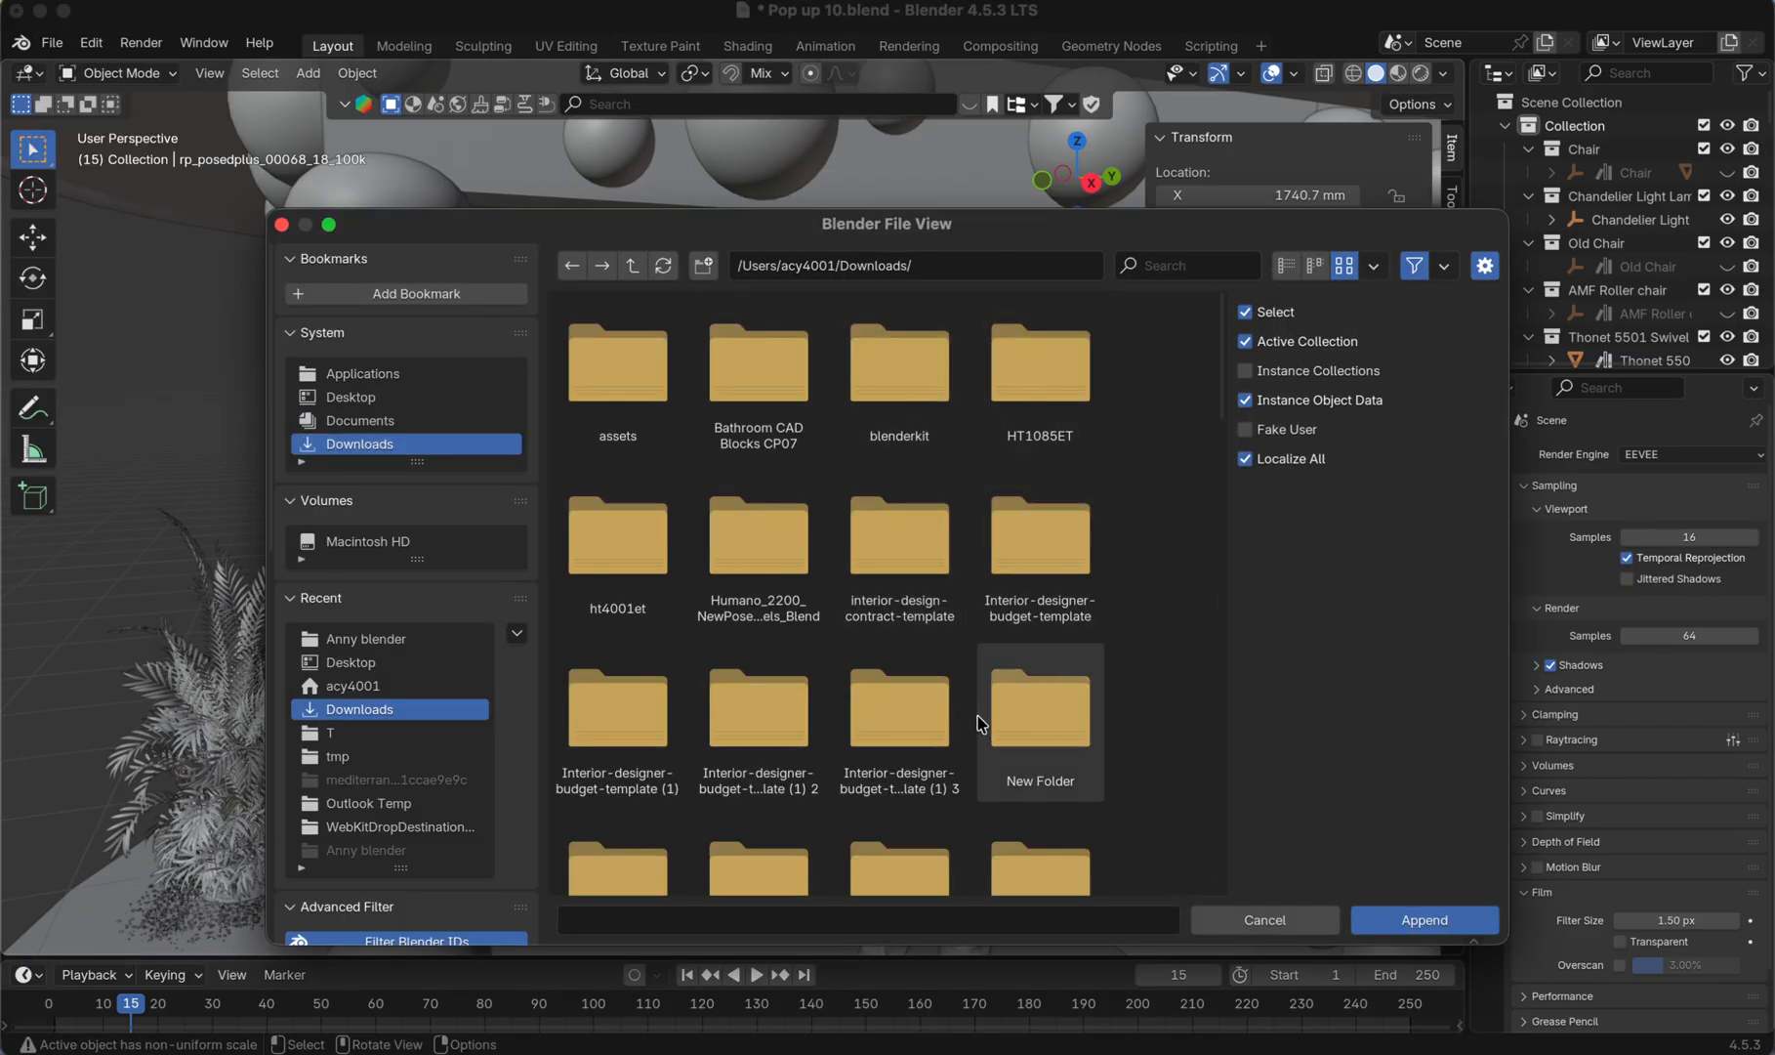
scroll(957, 686, "down", 5)
scroll(977, 719, "down", 1)
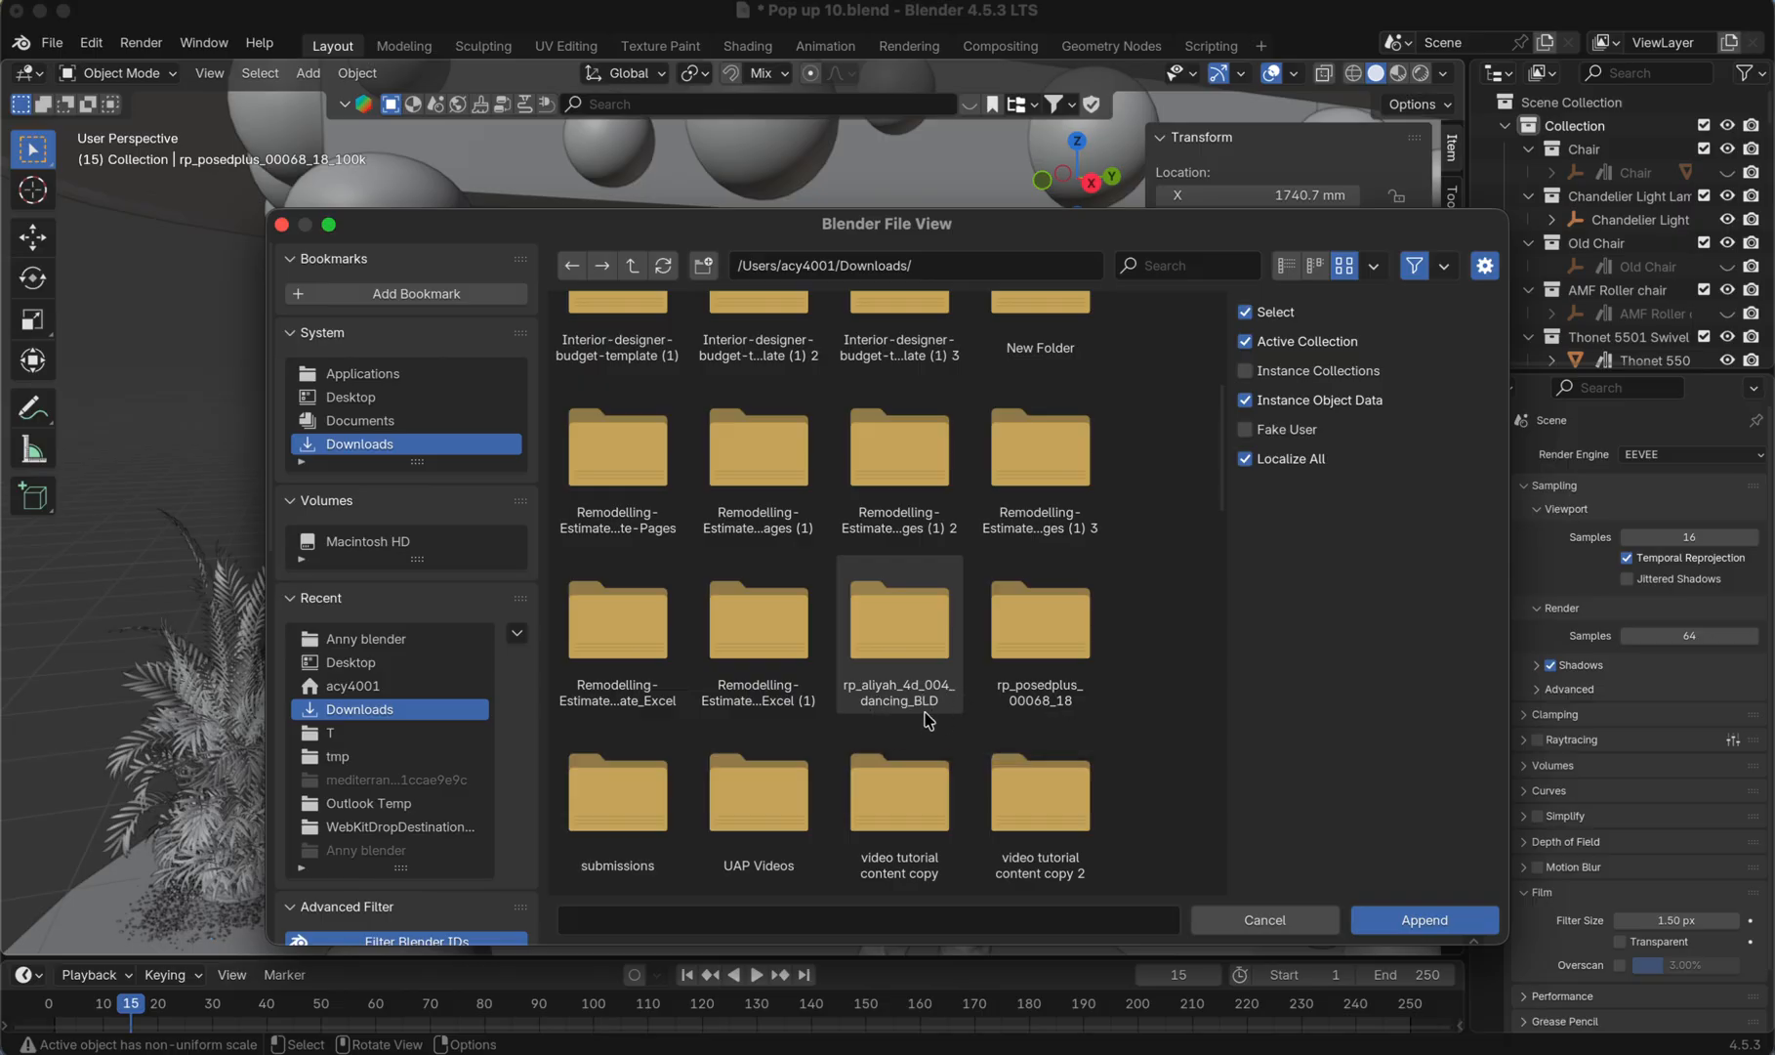
left_click(908, 662)
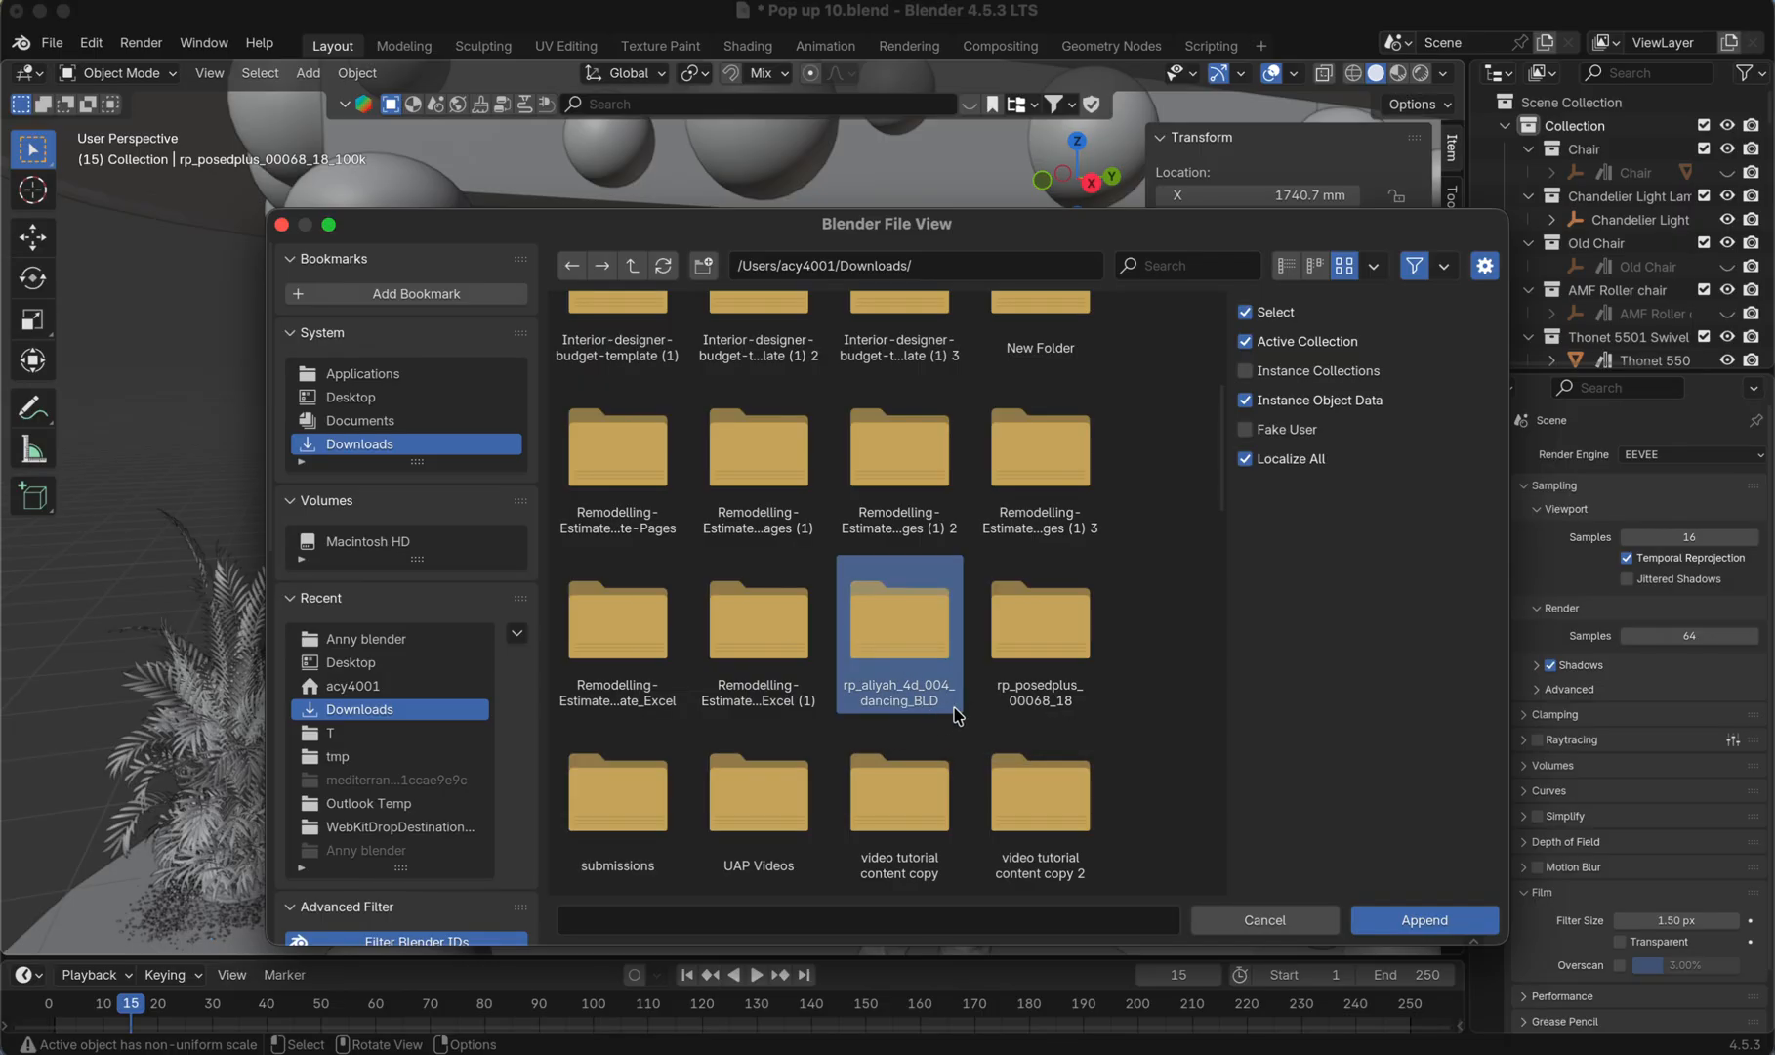
left_click(1410, 922)
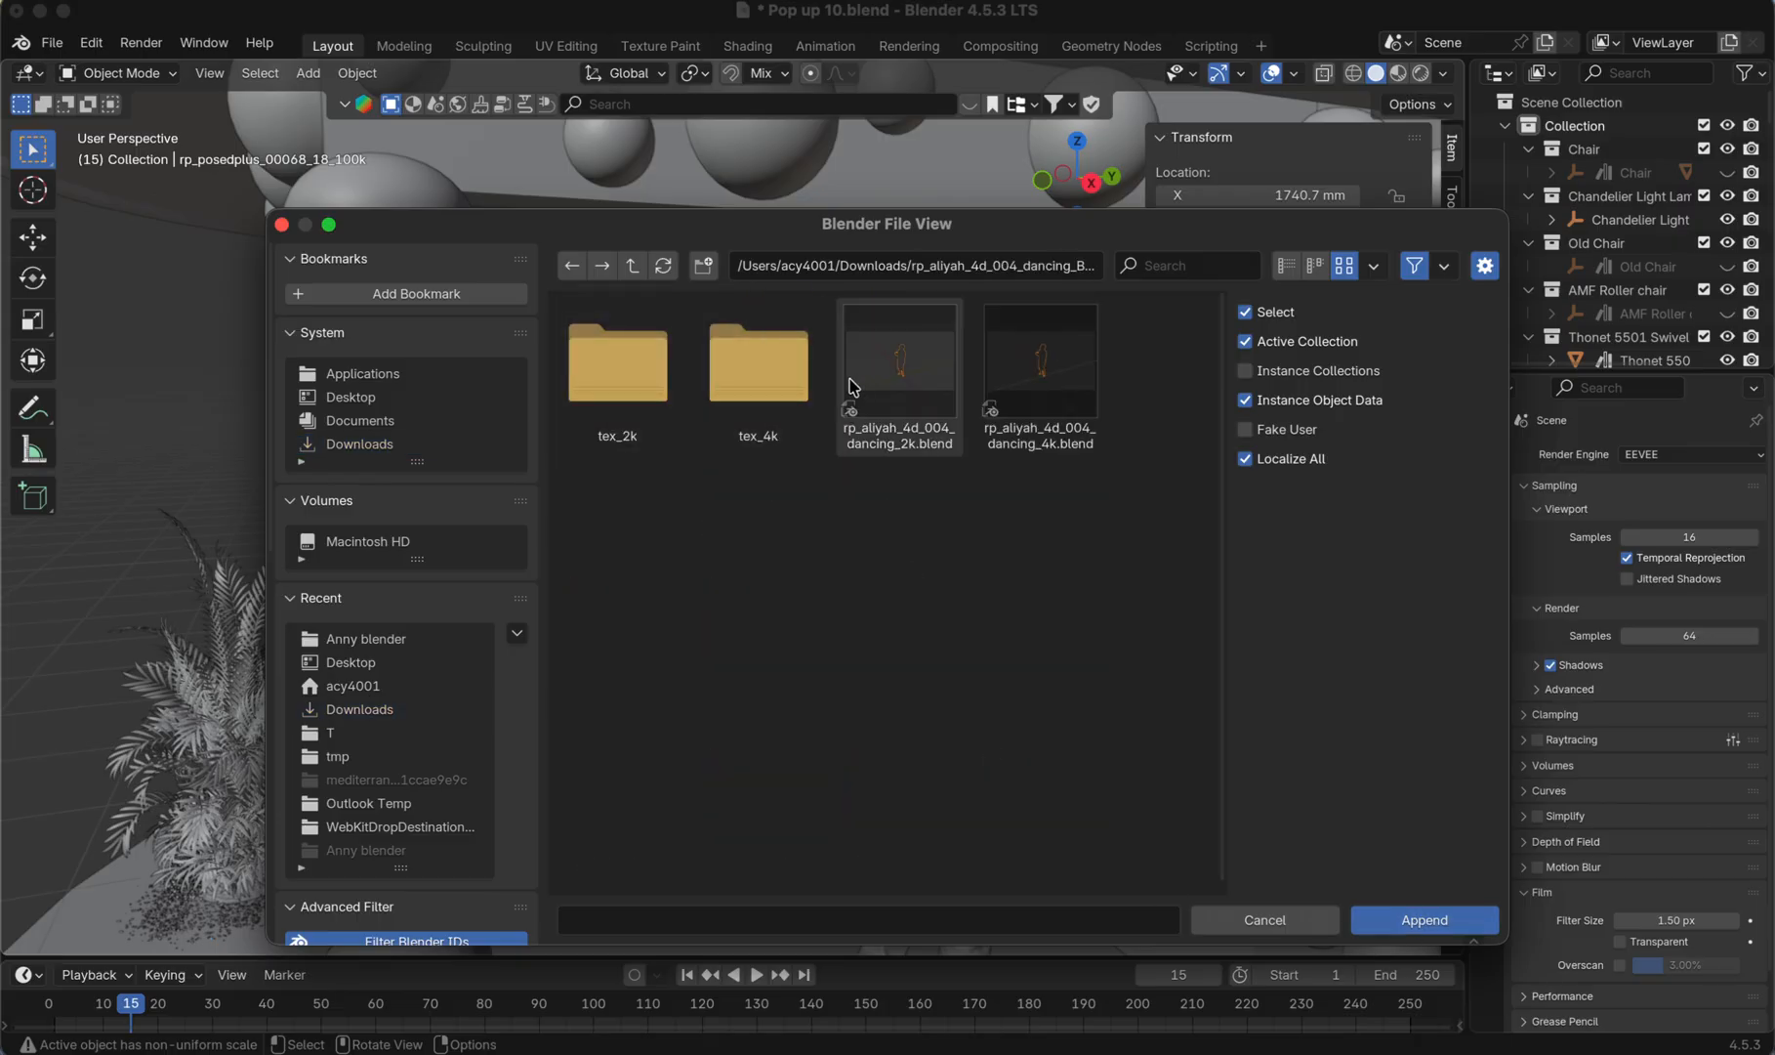
- Append the object rp_aliyah_4d_004_dancing from rp_aliyah_4d_004_dancing_2k.blend into the scene
left_click(910, 338)
left_click(1422, 919)
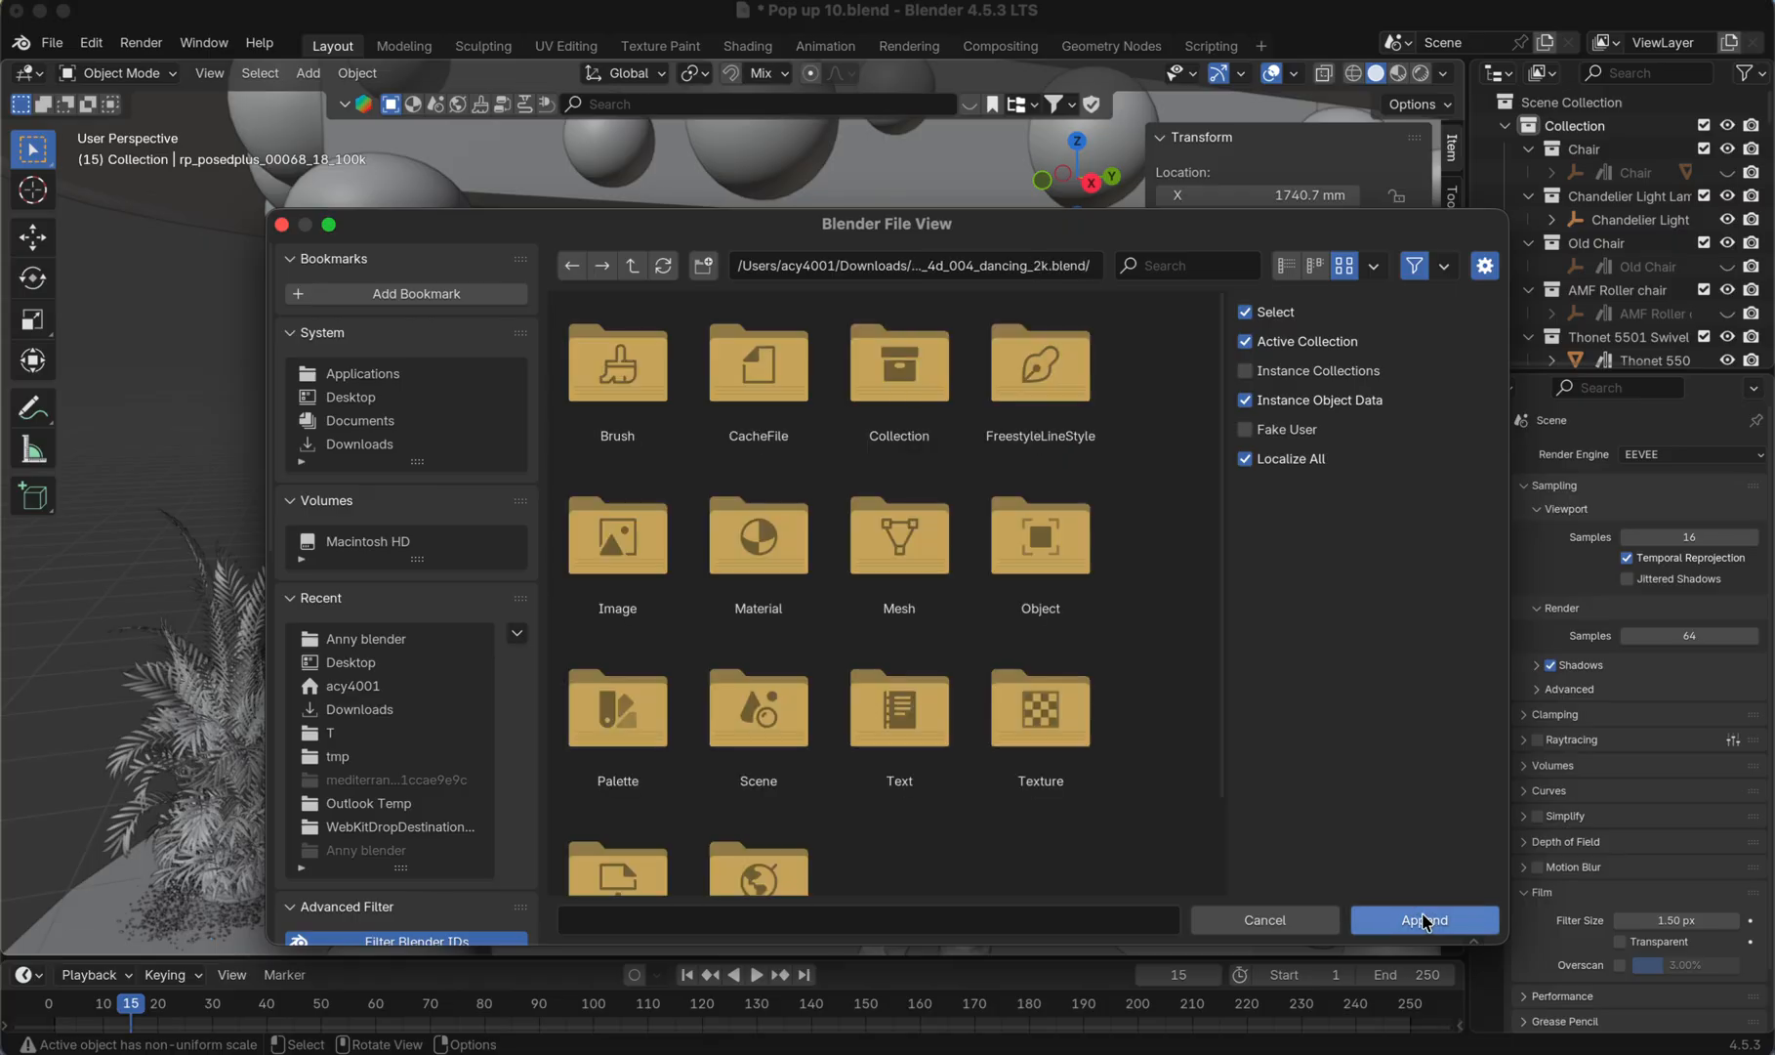
left_click(1056, 567)
left_click(1453, 920)
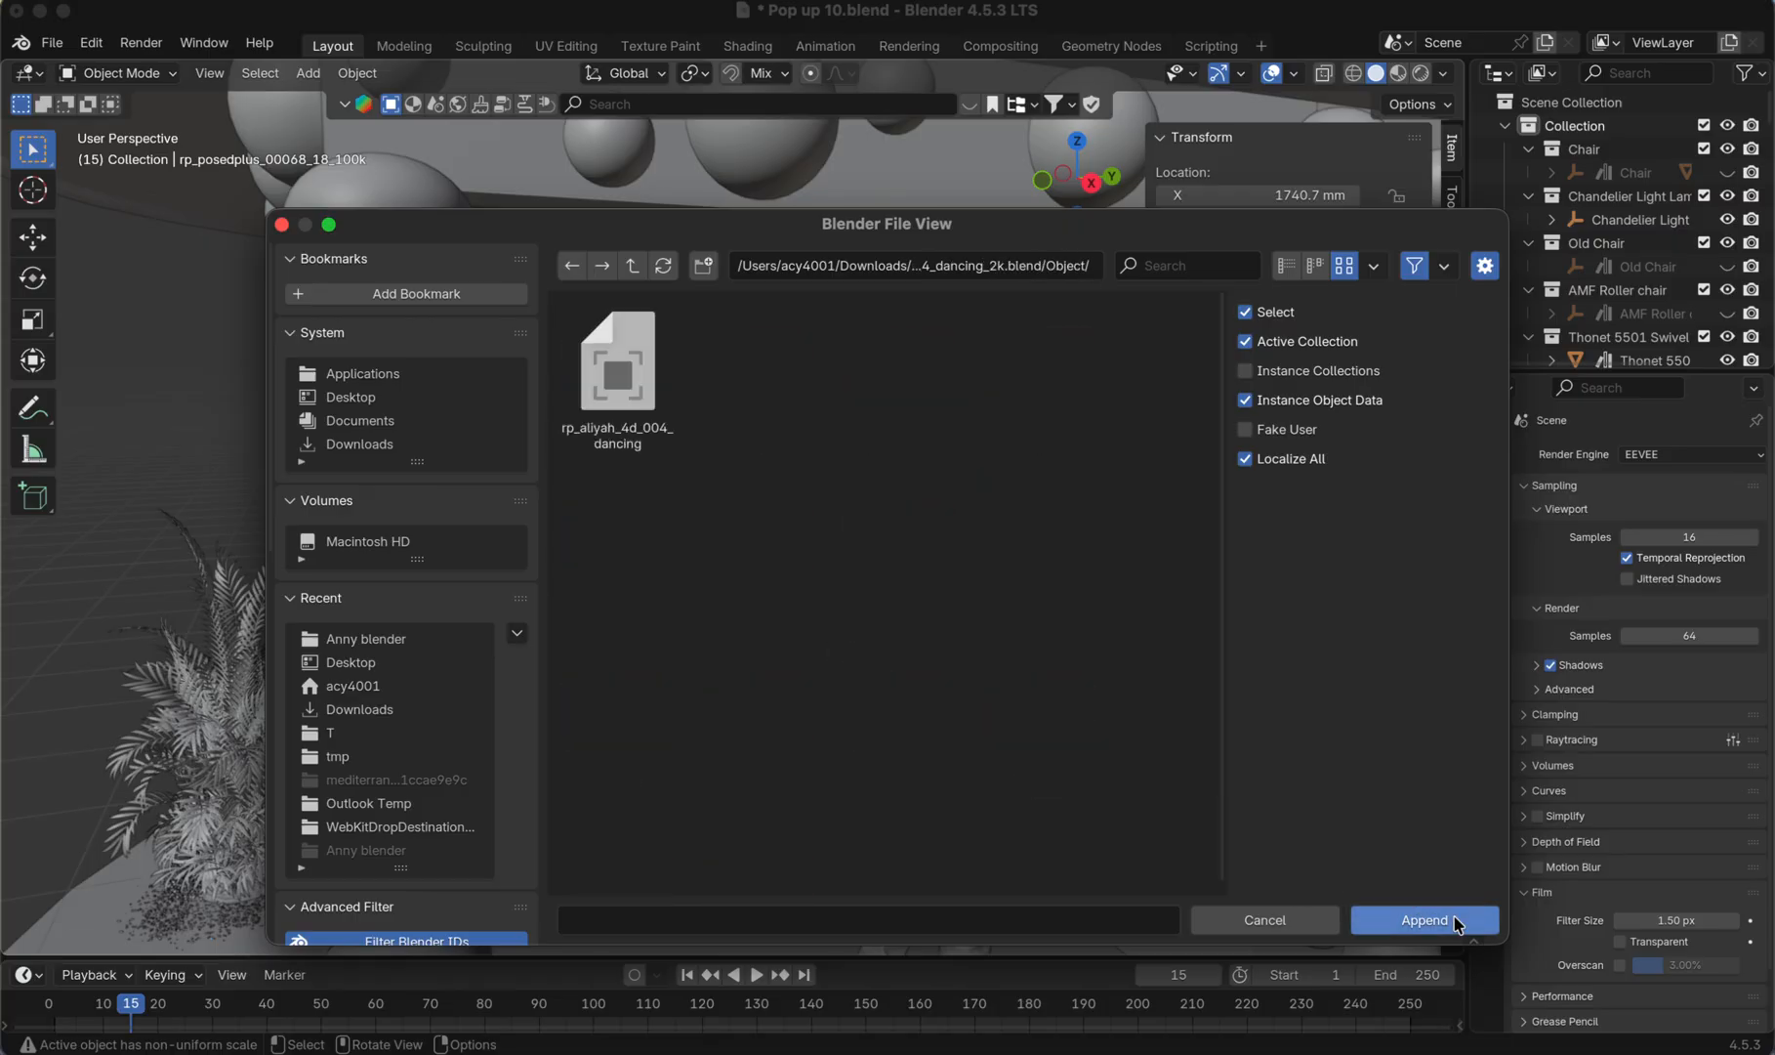
left_click(631, 382)
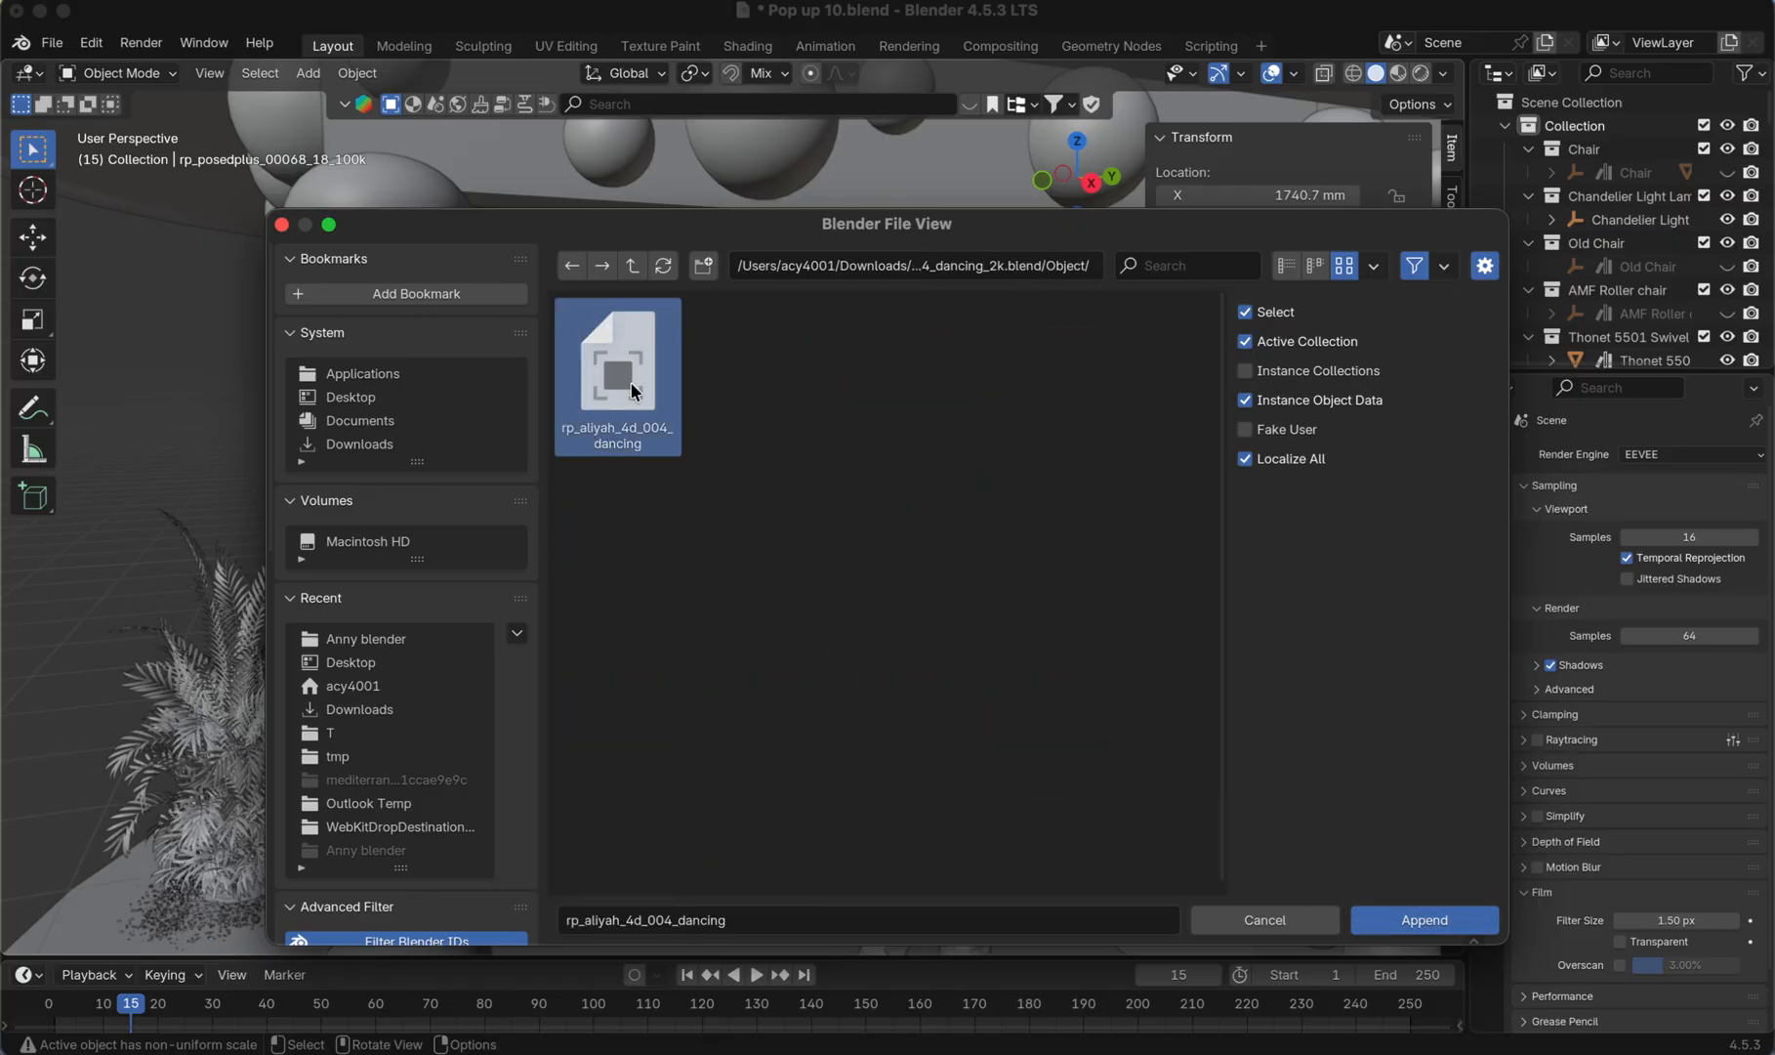
left_click(1425, 920)
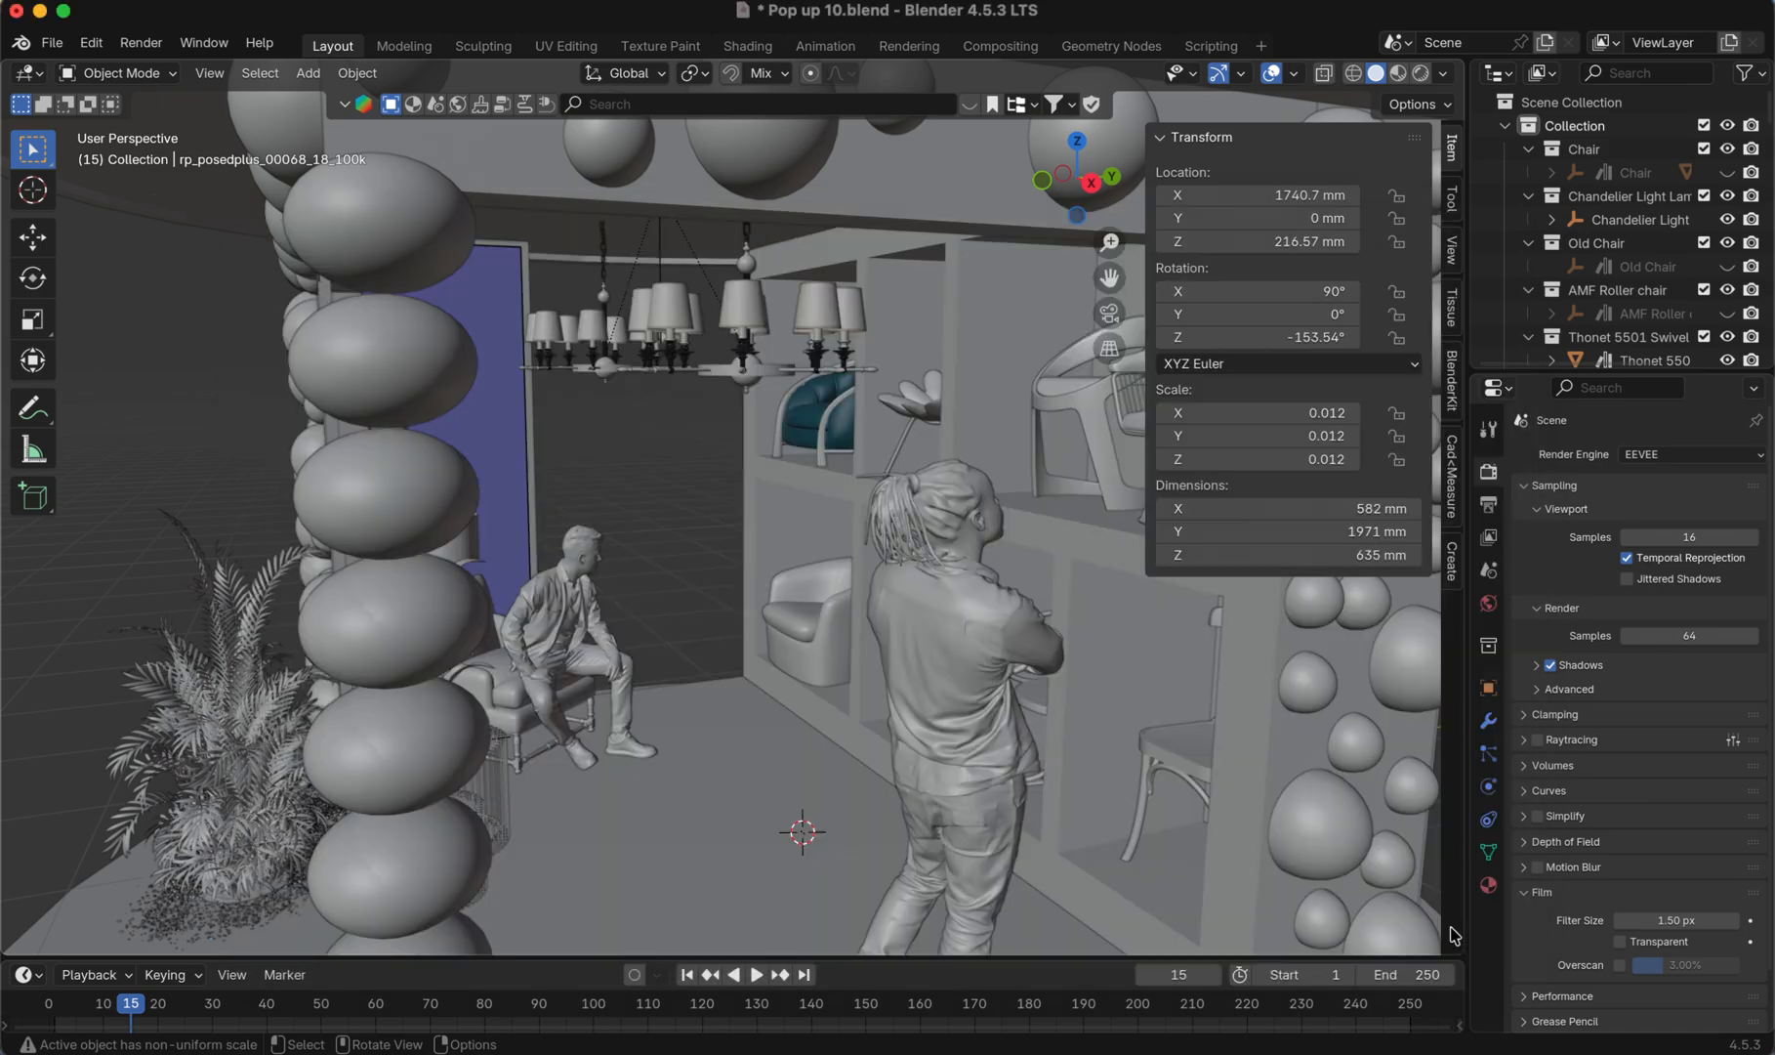
- Select the appended dancing figure and raise it about 233 mm along Z so its feet rest on the pavilion floor
left_click(815, 710)
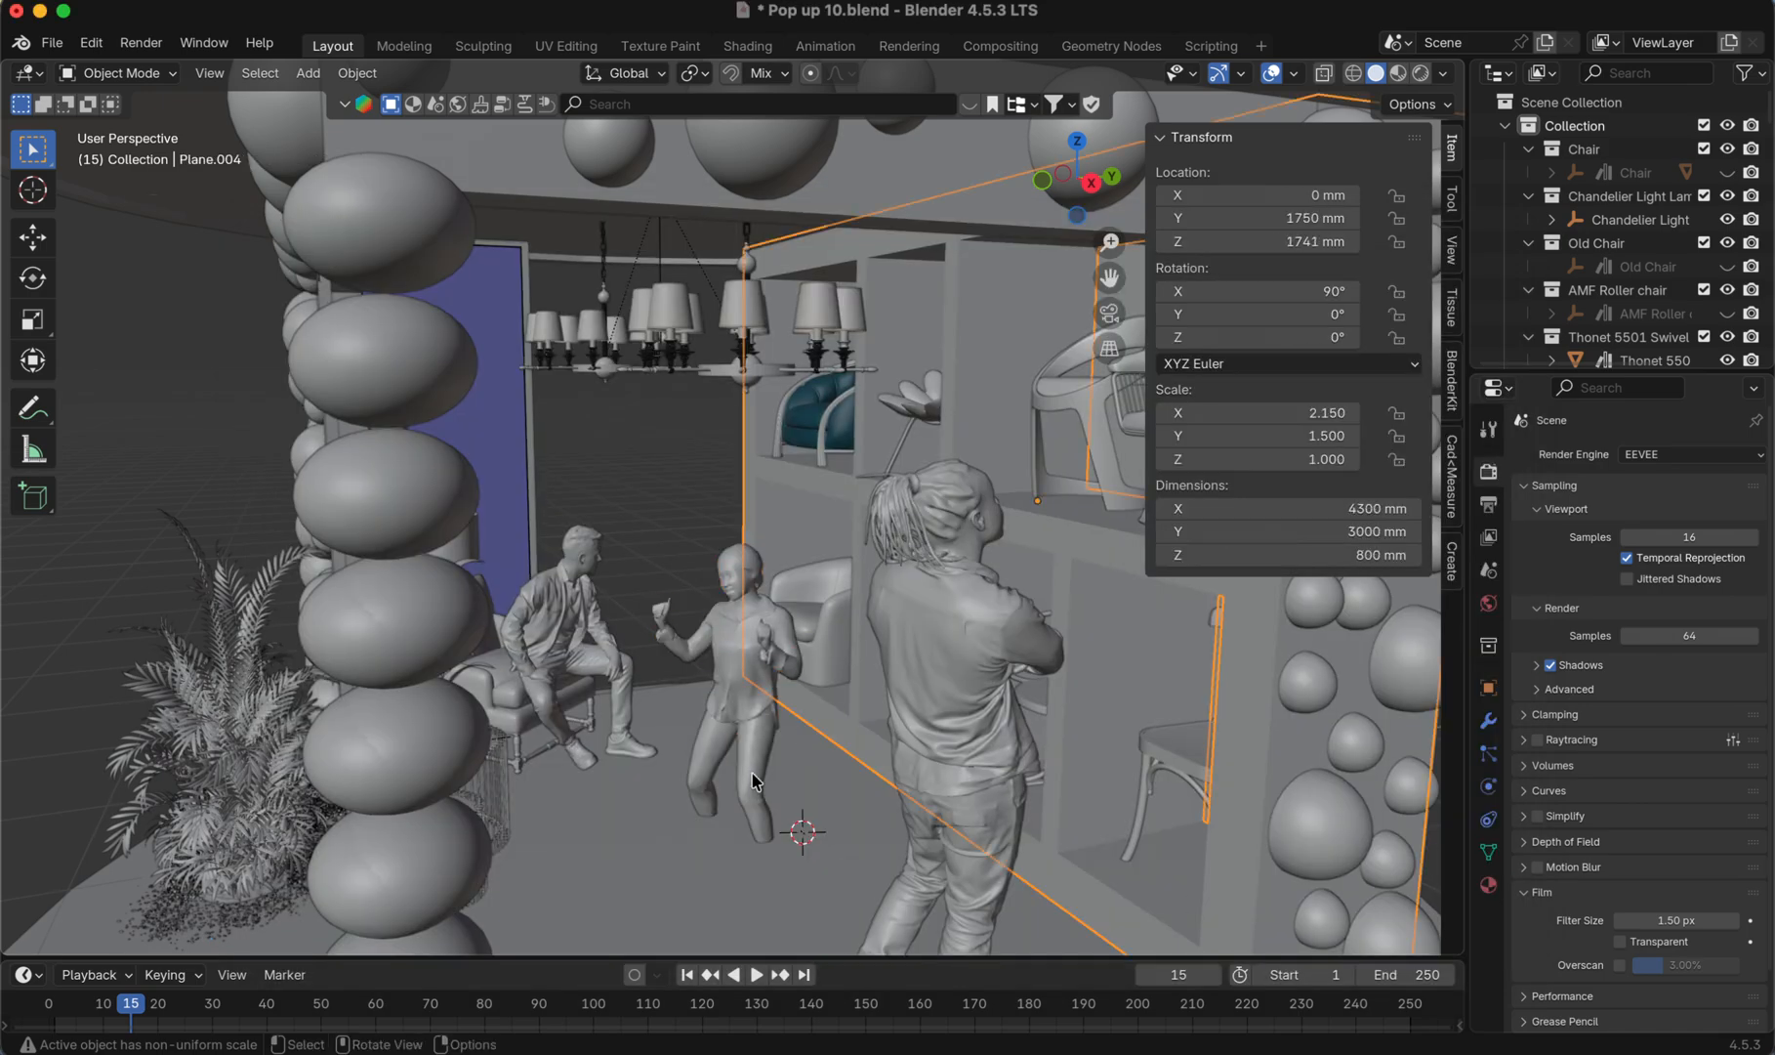
left_click(730, 710)
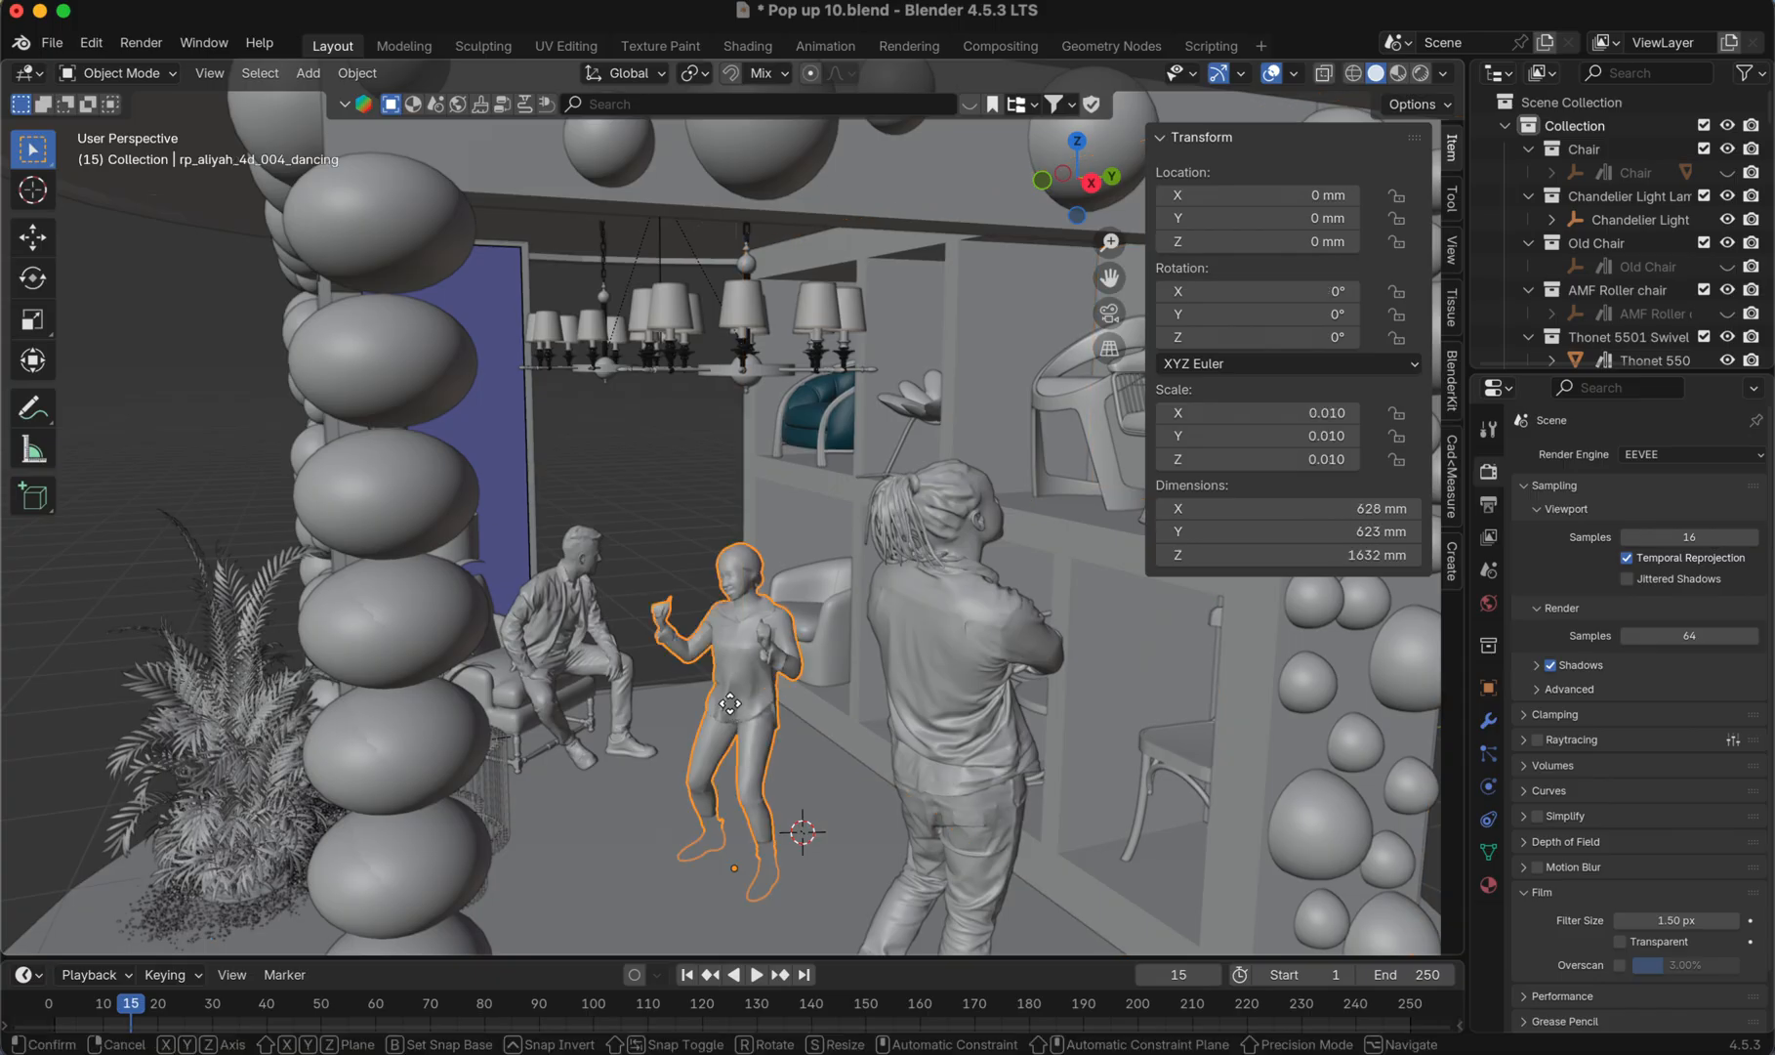
key("g")
key("z")
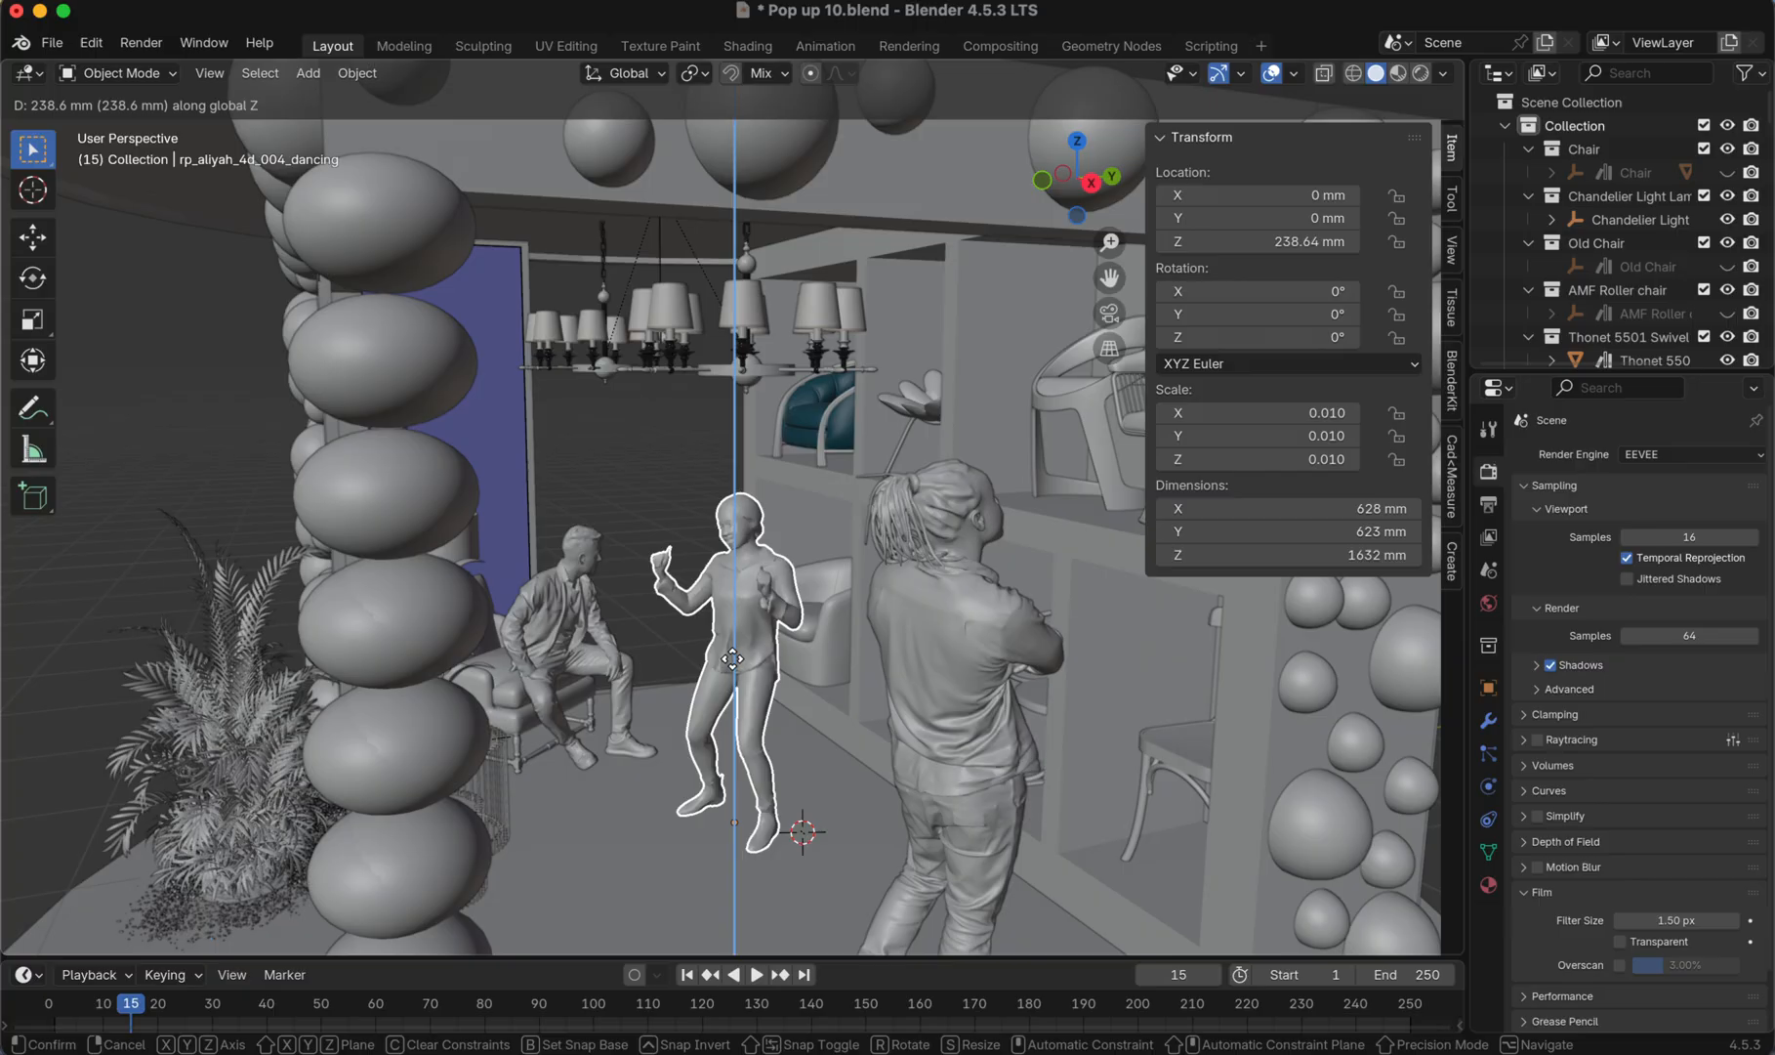
left_click(734, 662)
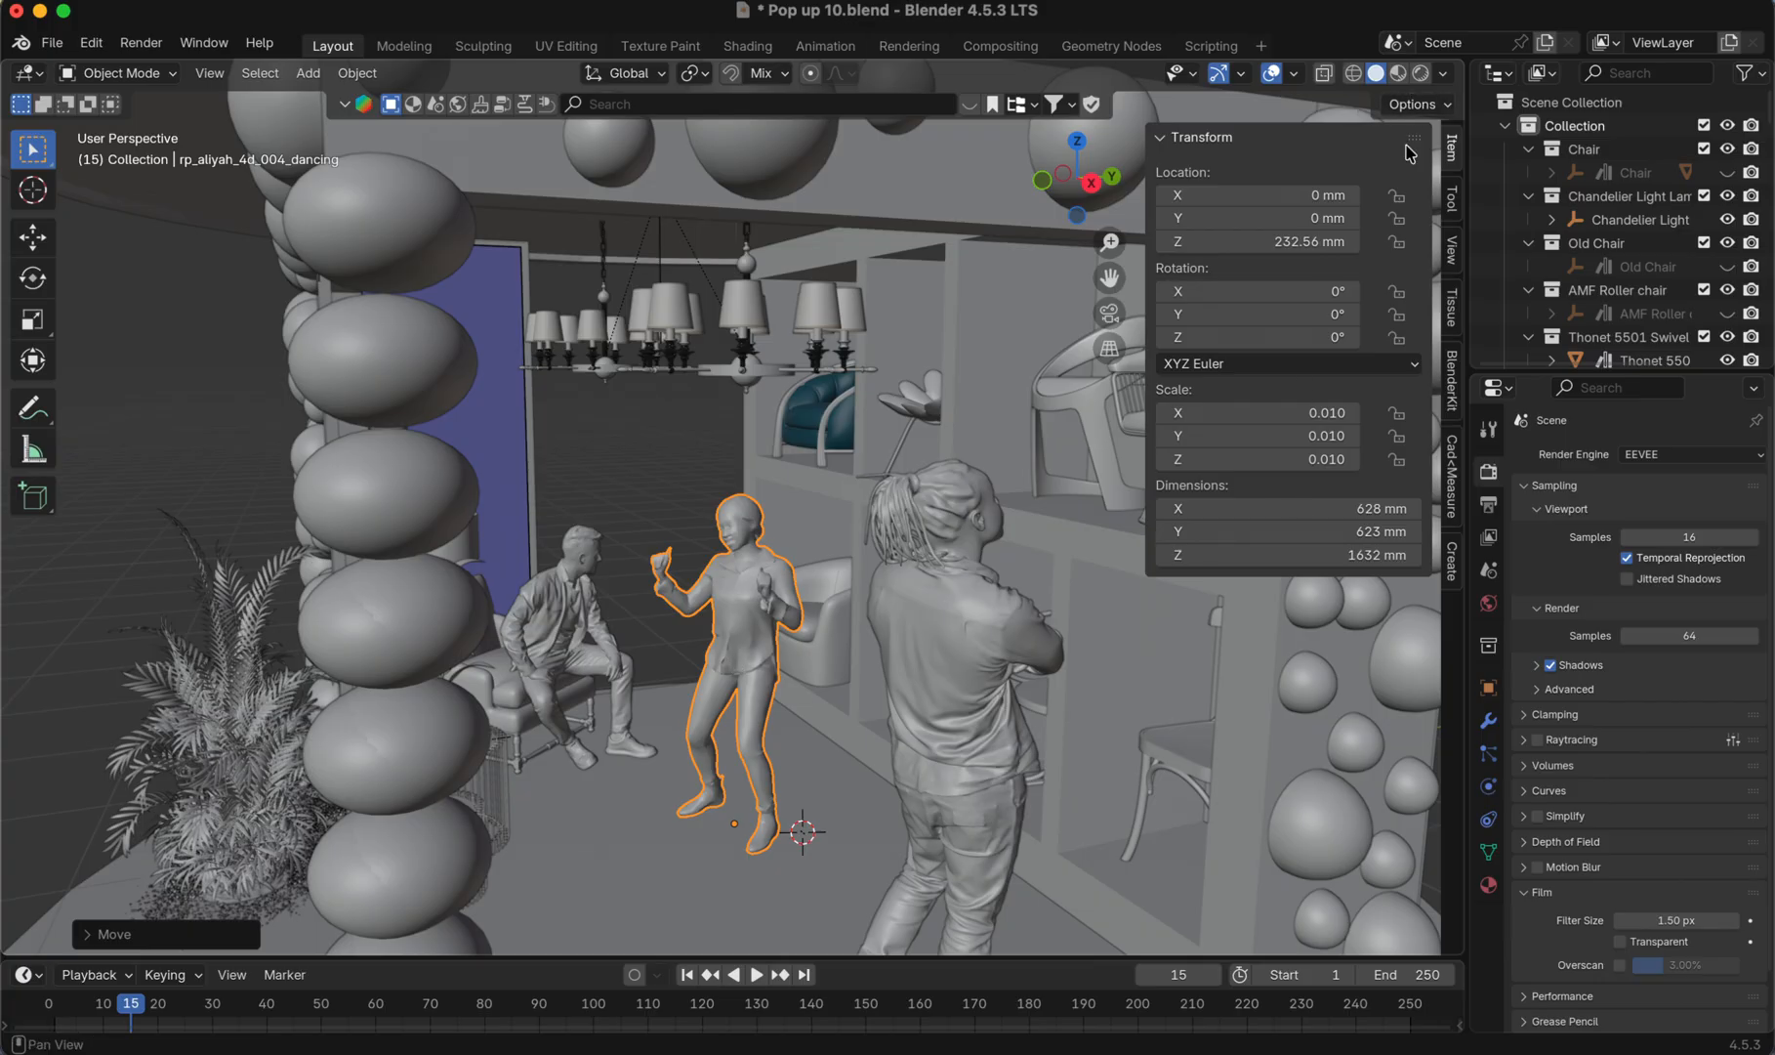
- Hide the transform sidebar and switch the viewport to Material Preview to check the dancing figure's materials
key("n")
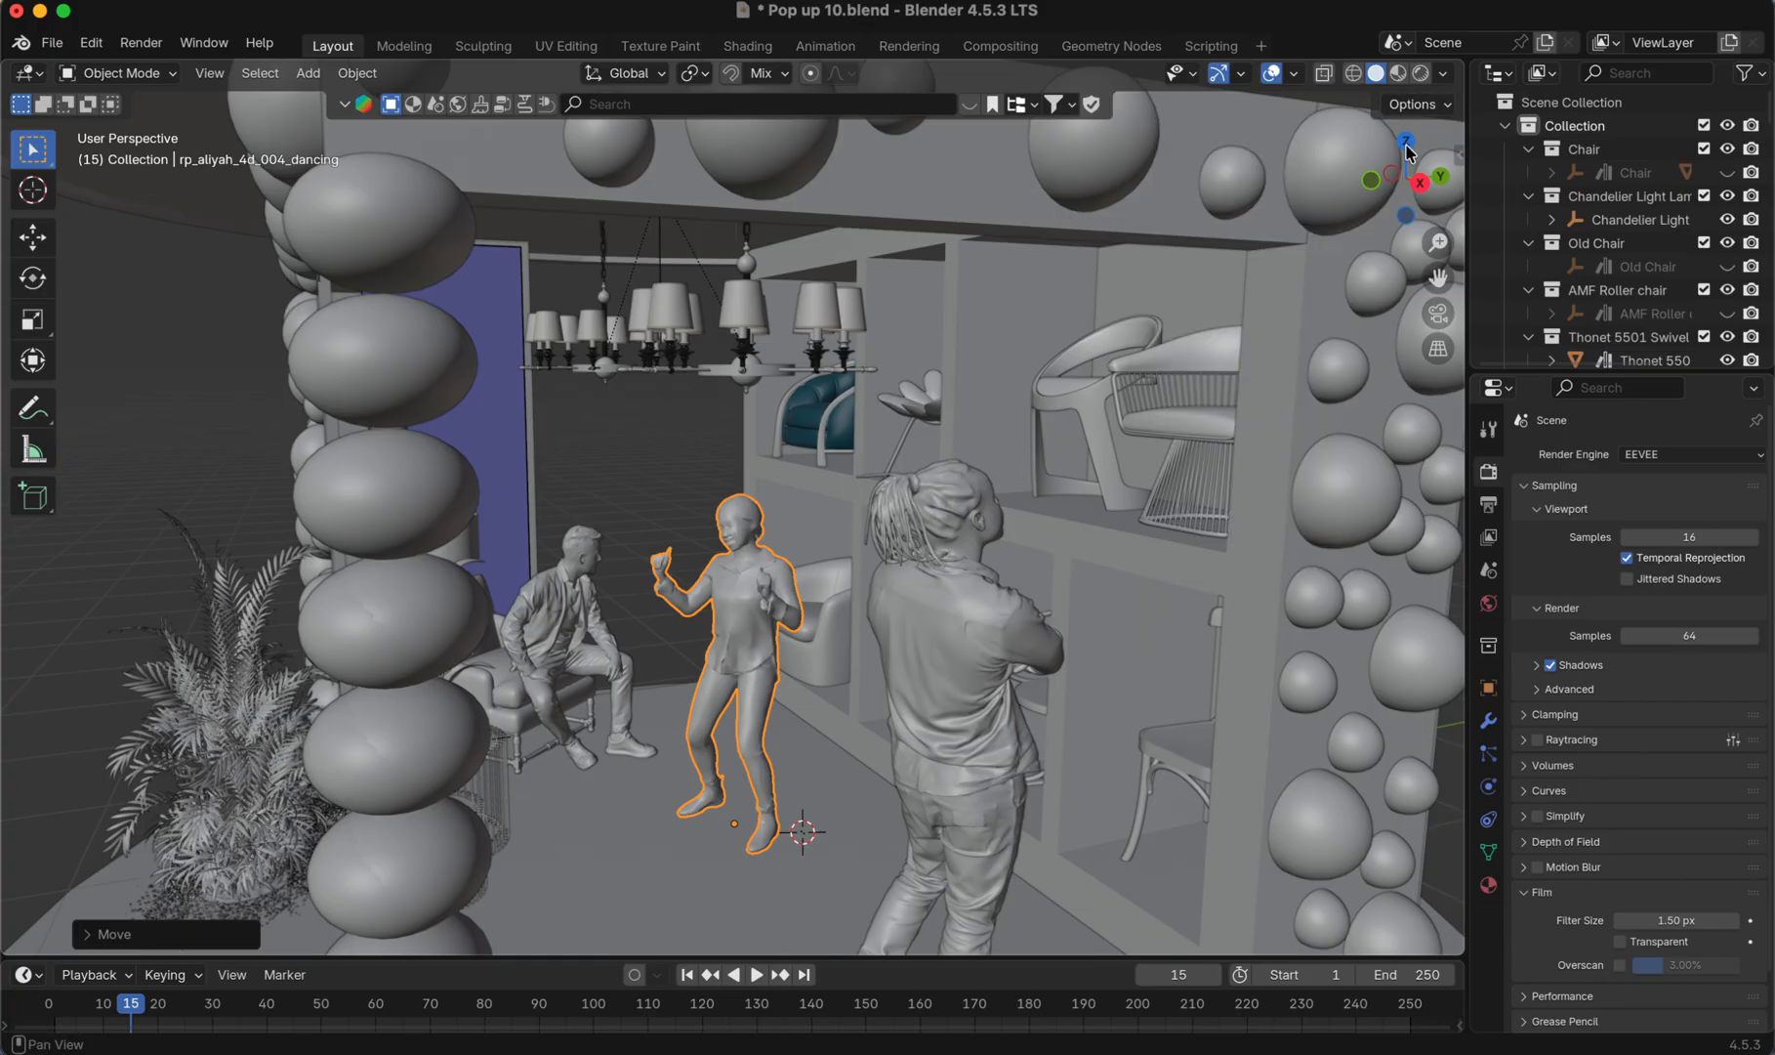
left_click(1401, 74)
left_click(1402, 76)
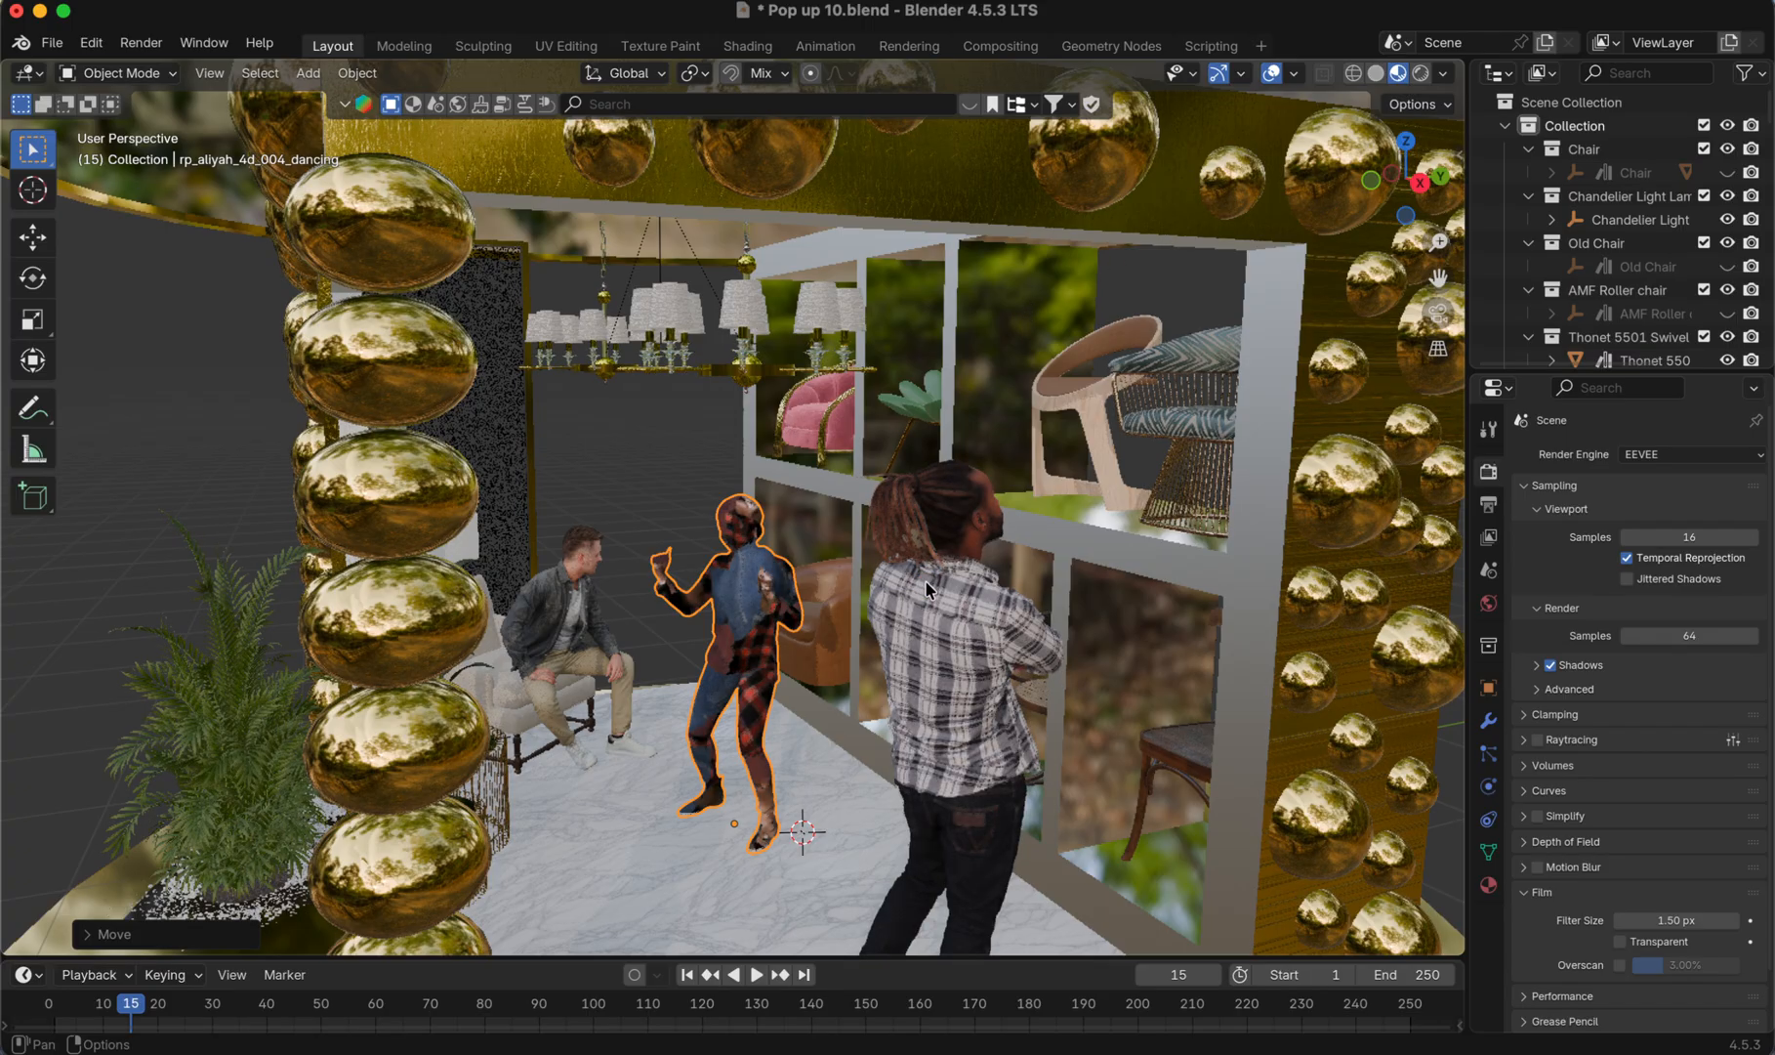
scroll(926, 588, "down", 1)
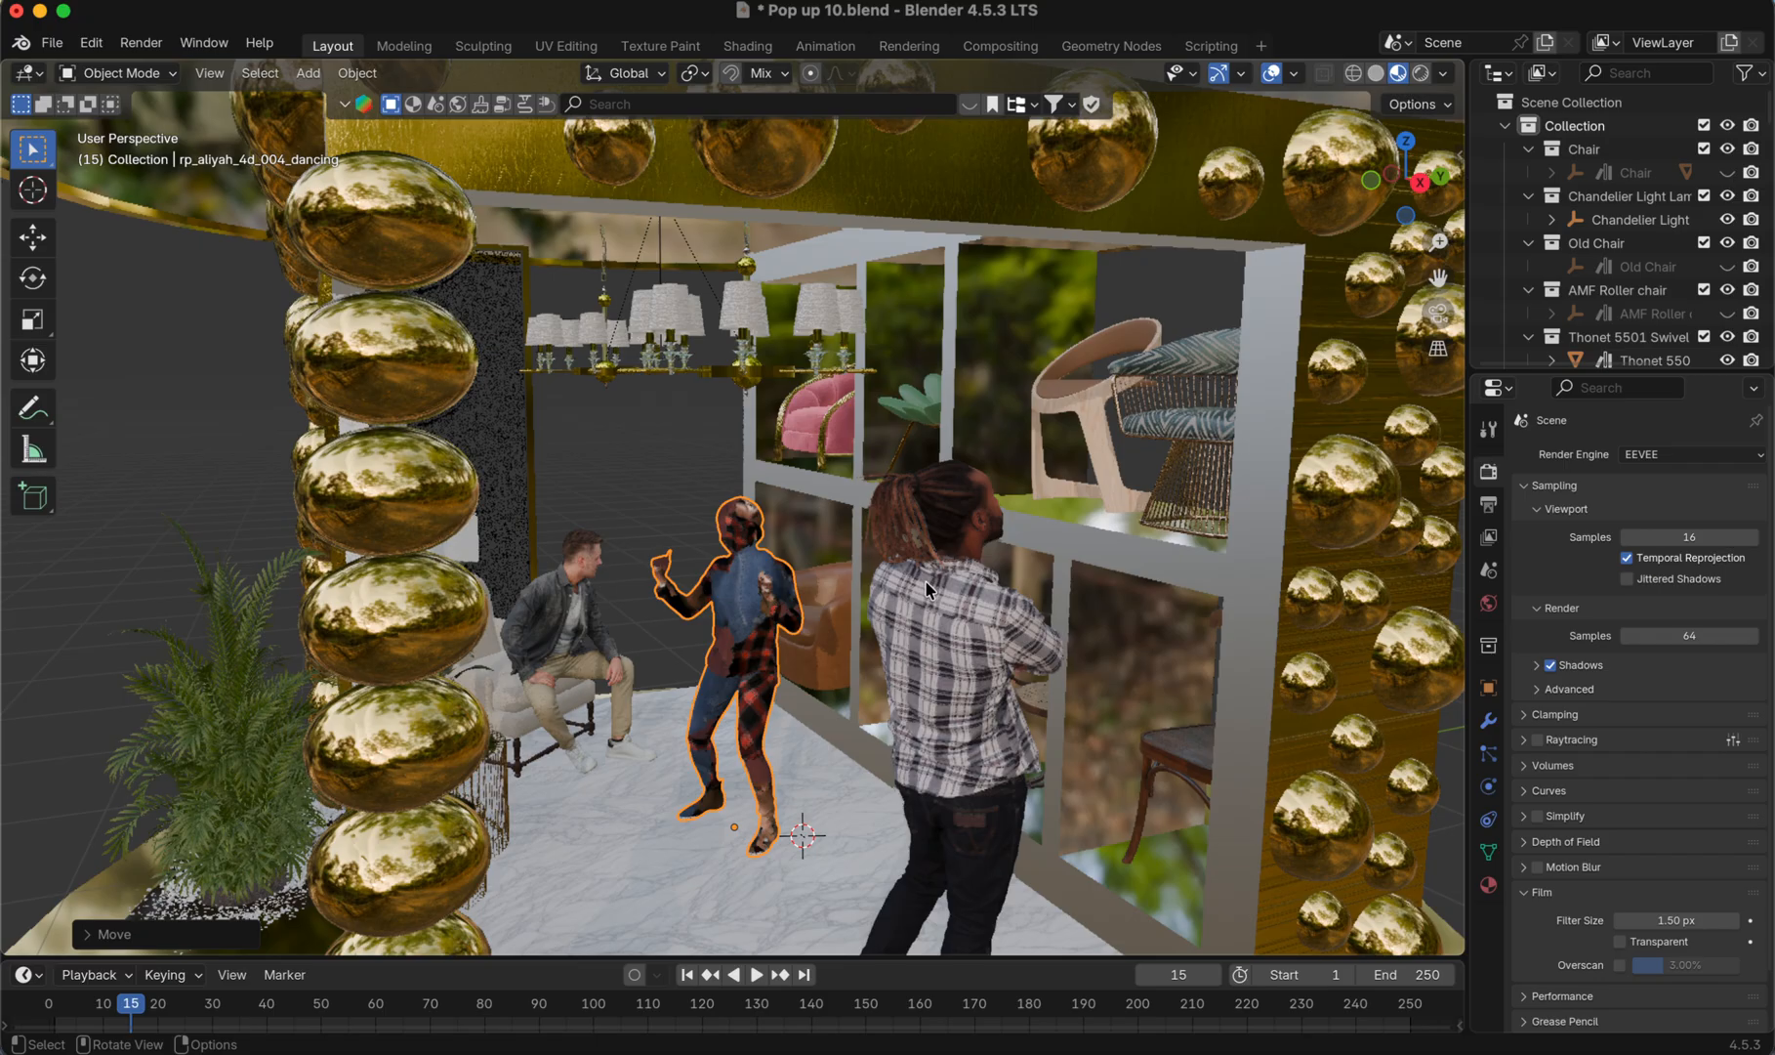
scroll(925, 589, "down", 2)
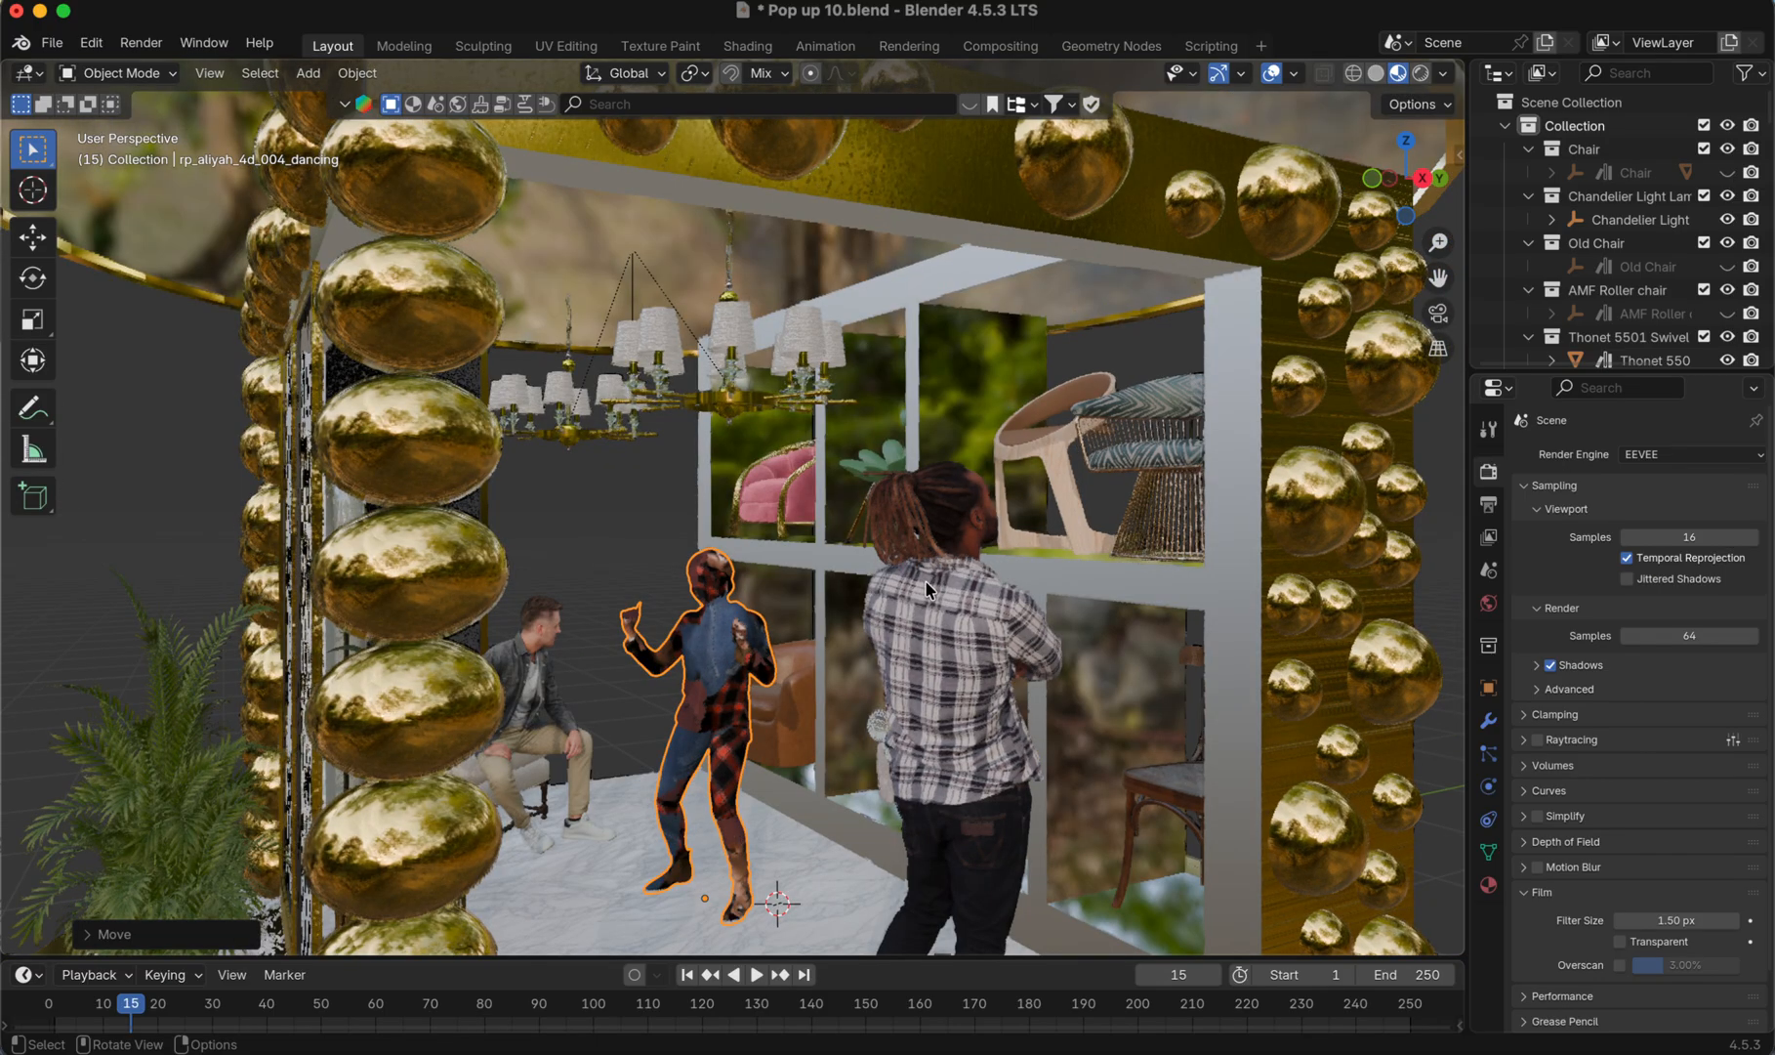
scroll(848, 597, "up", 1)
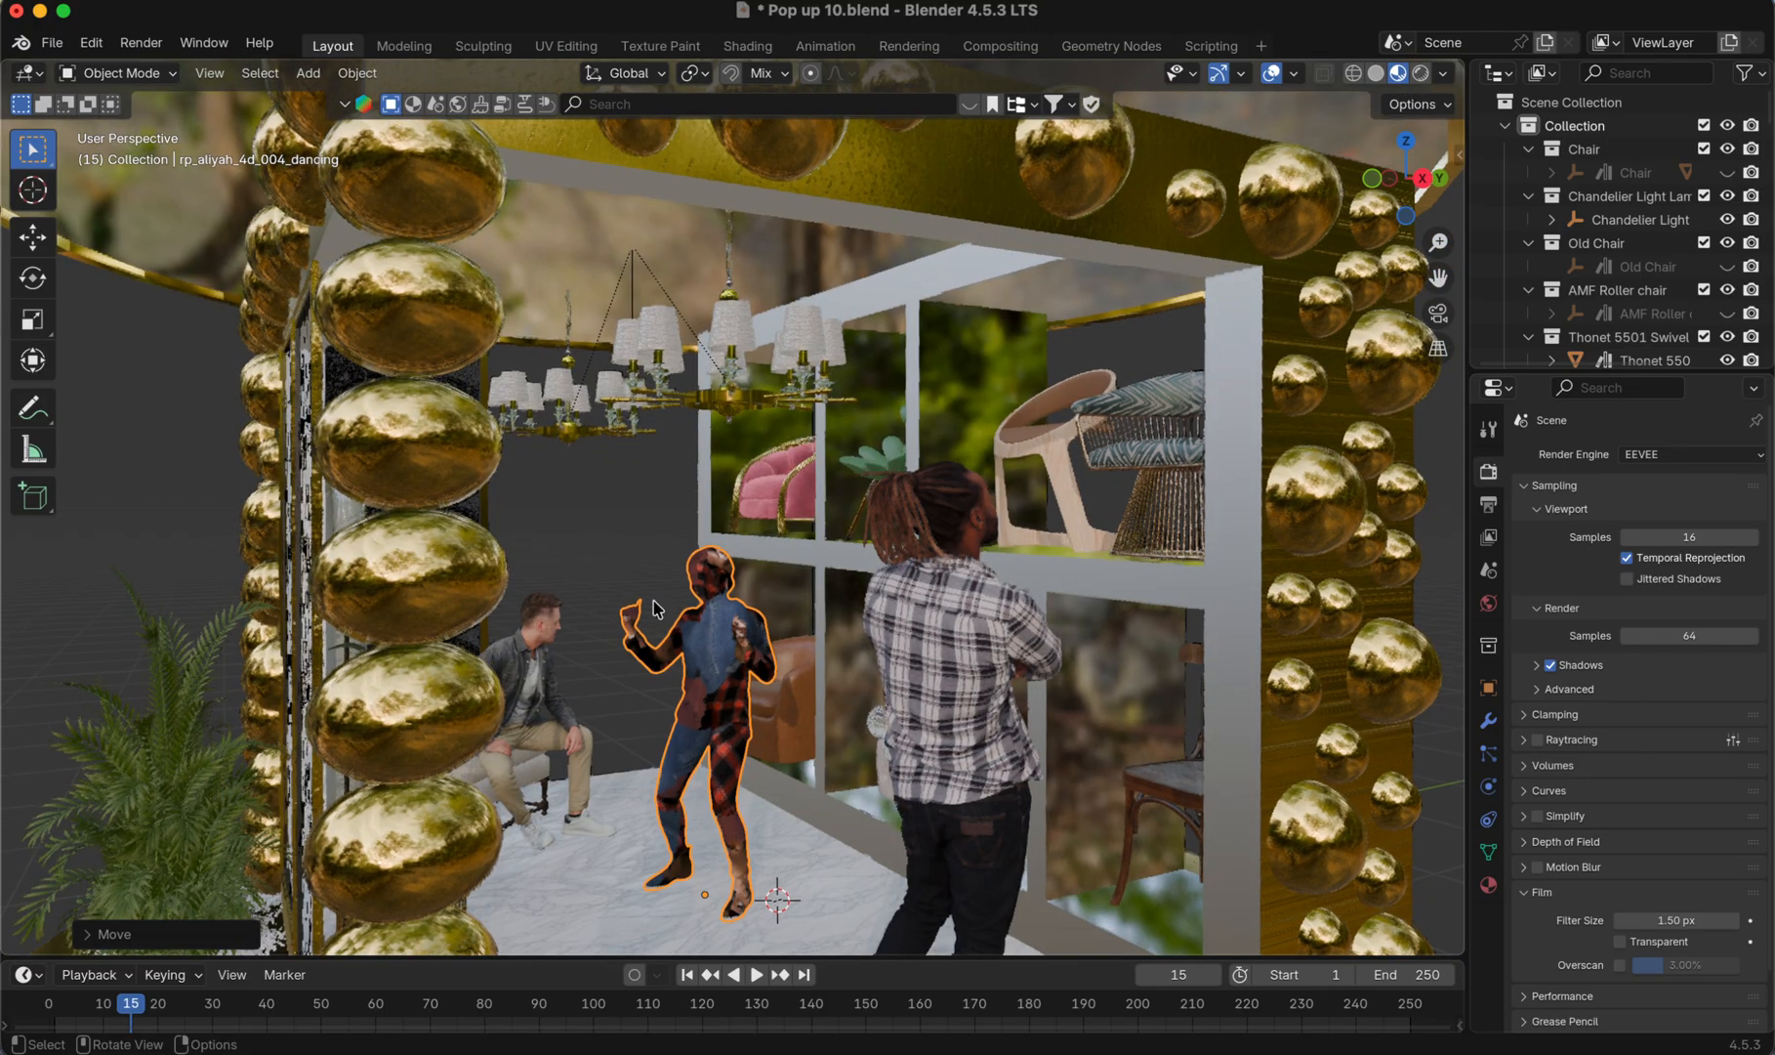
scroll(723, 681, "up", 1)
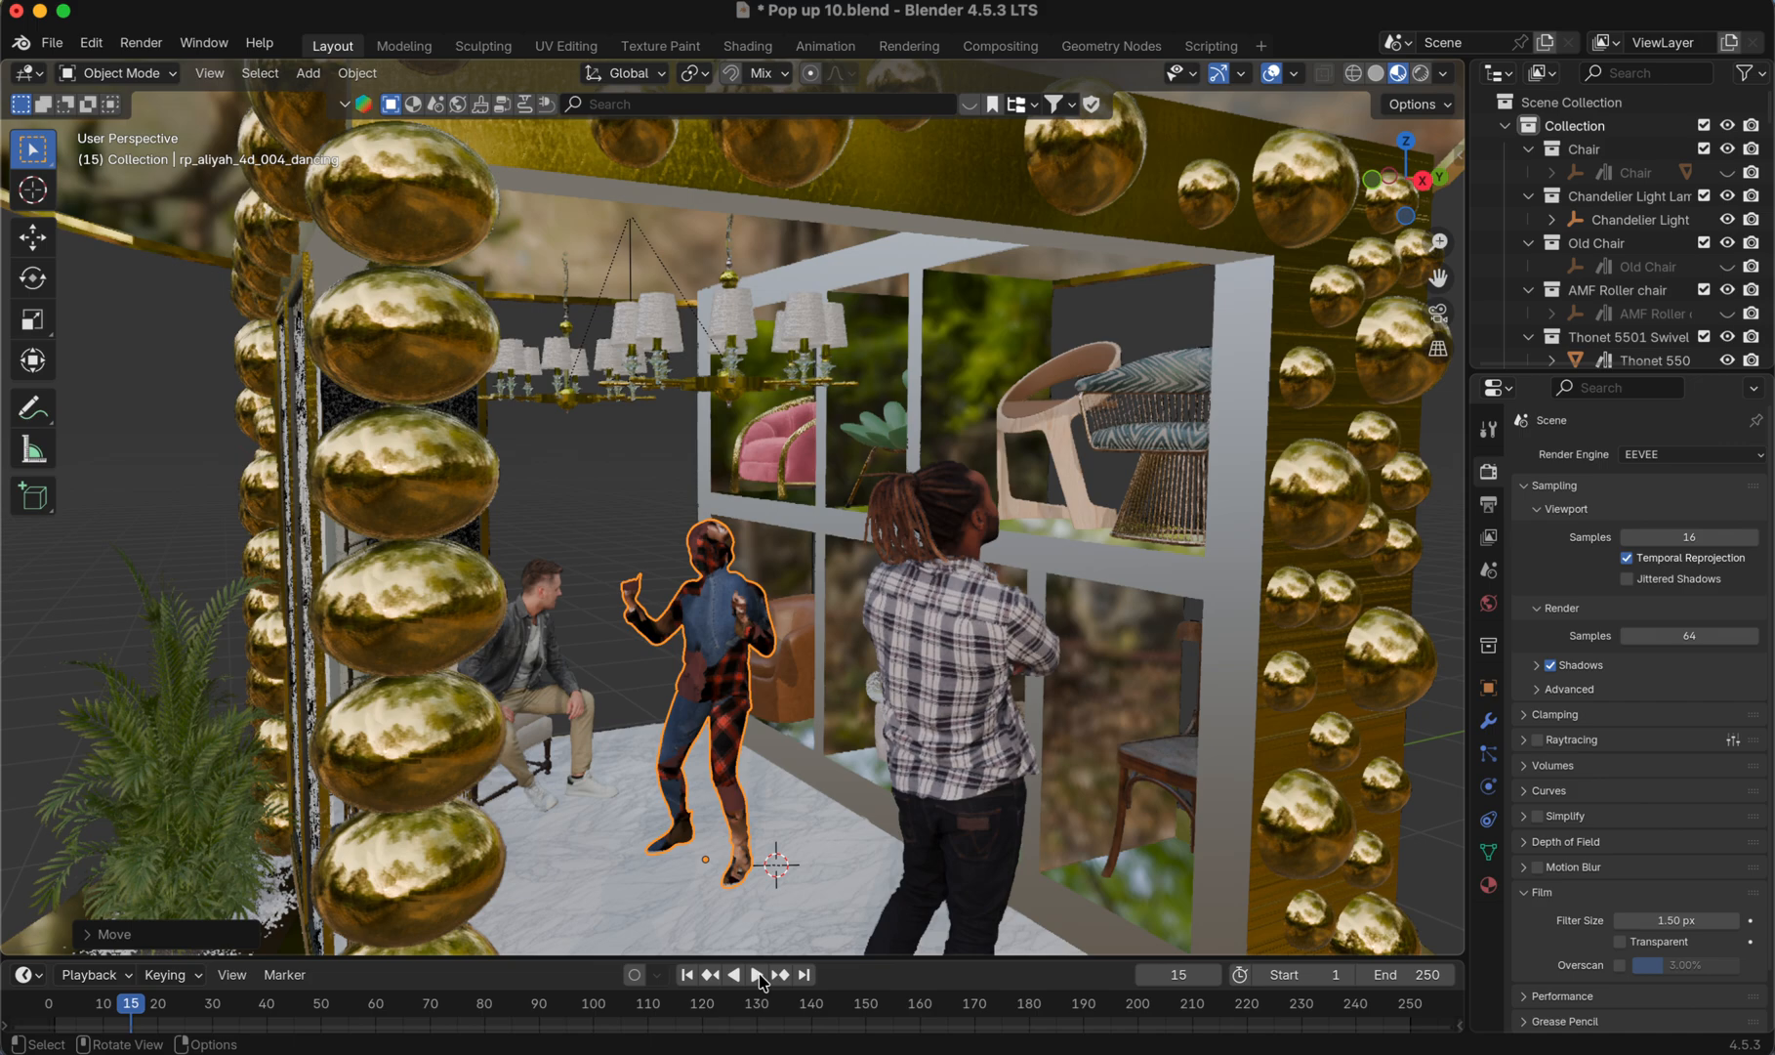
- Play the animation briefly, stop it at frame 17, and view the dancing figure from the pavilion's glazed side
left_click(758, 974)
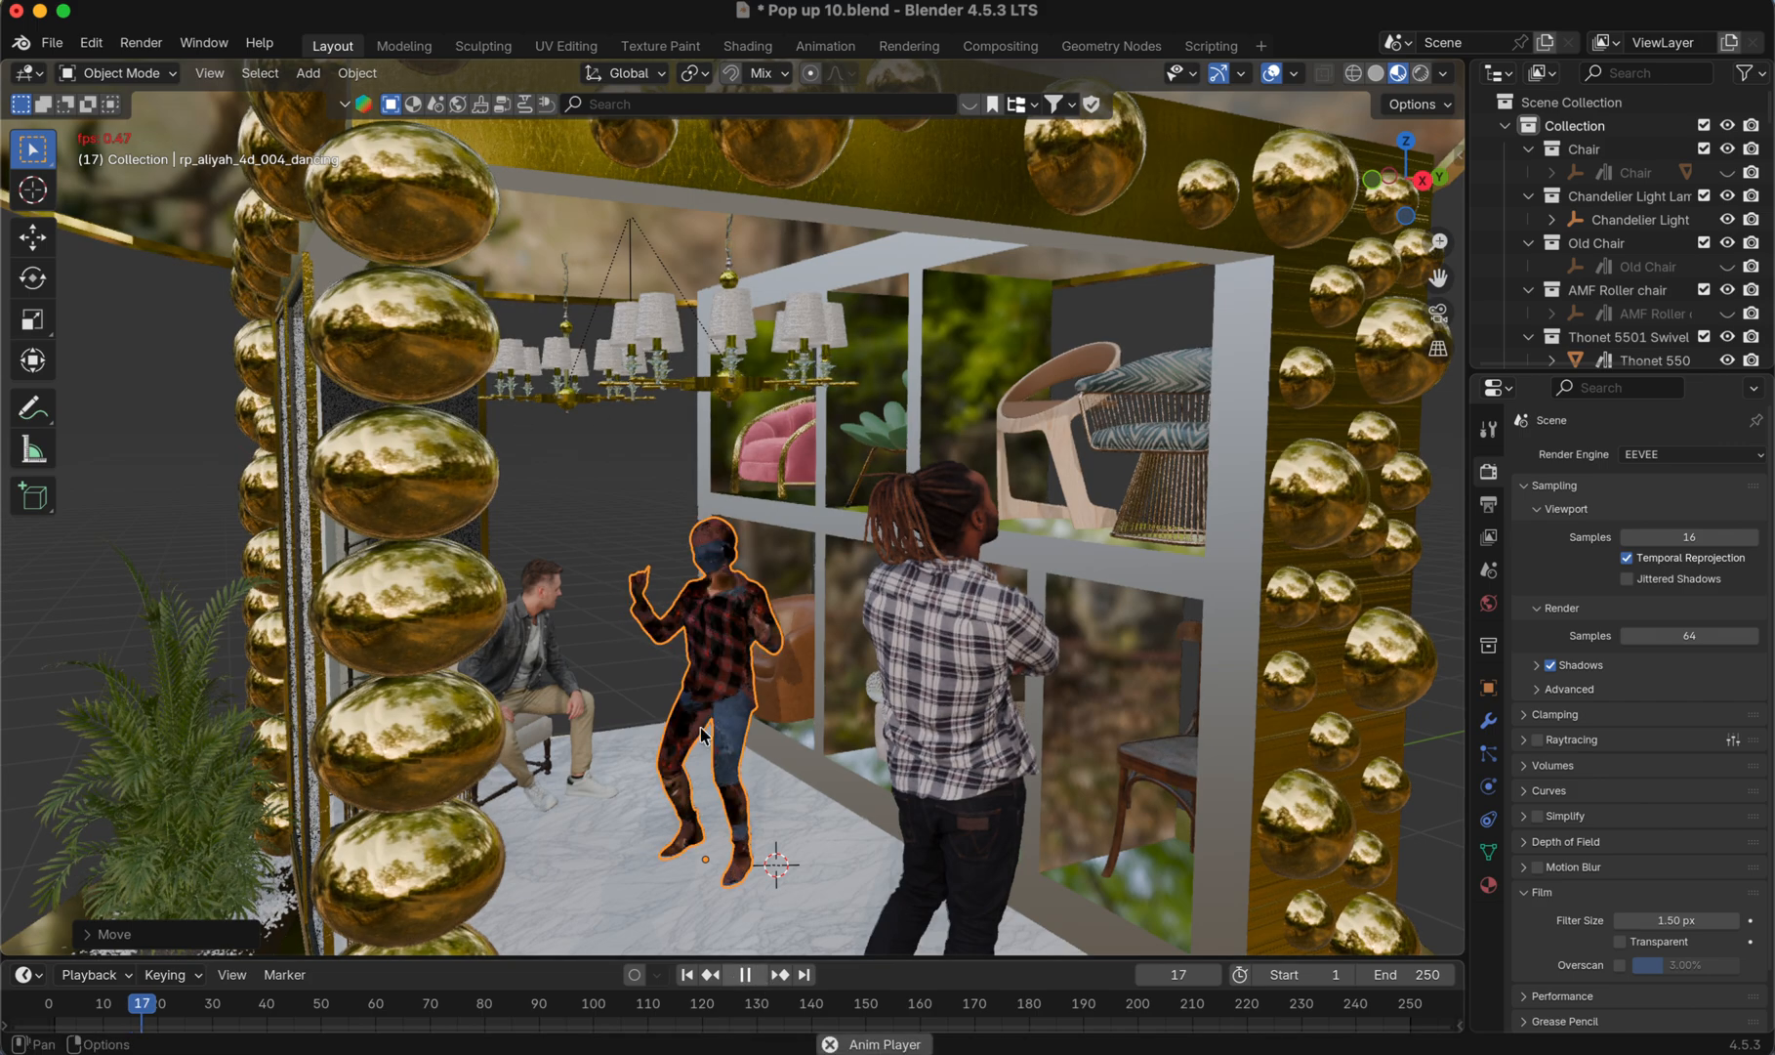
left_click(757, 975)
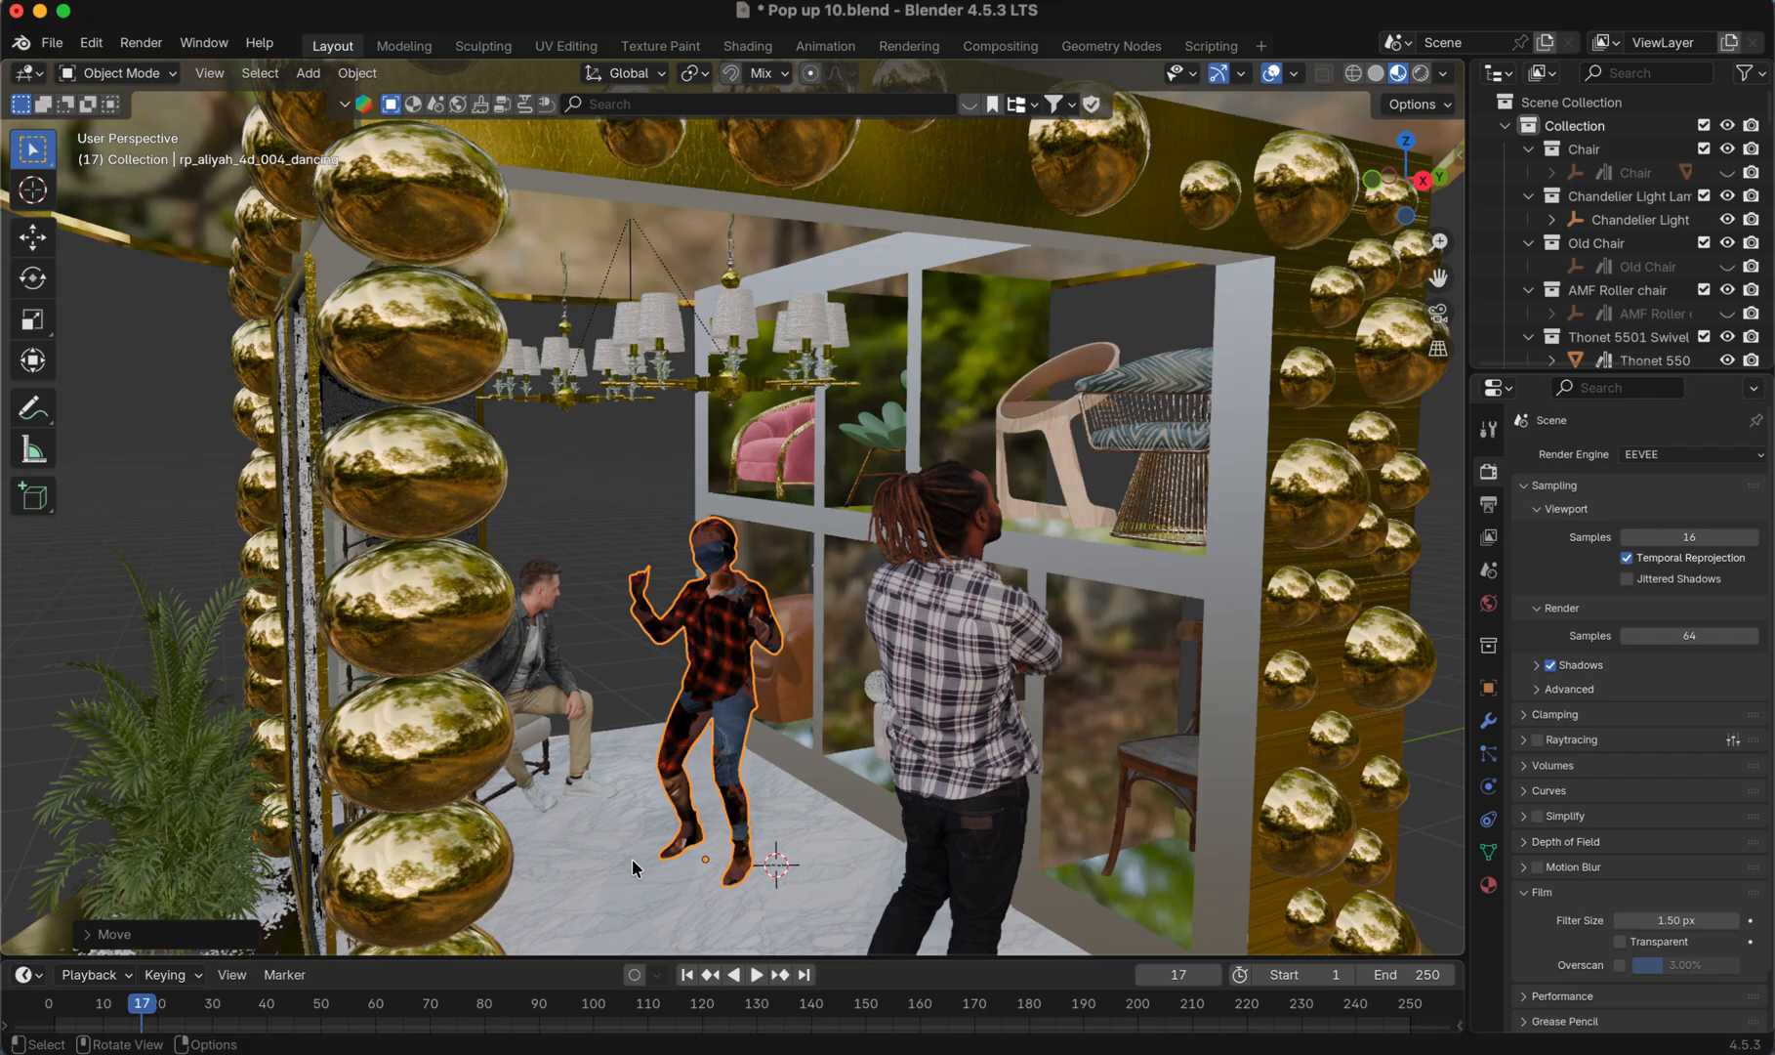
scroll(633, 858, "left", 10)
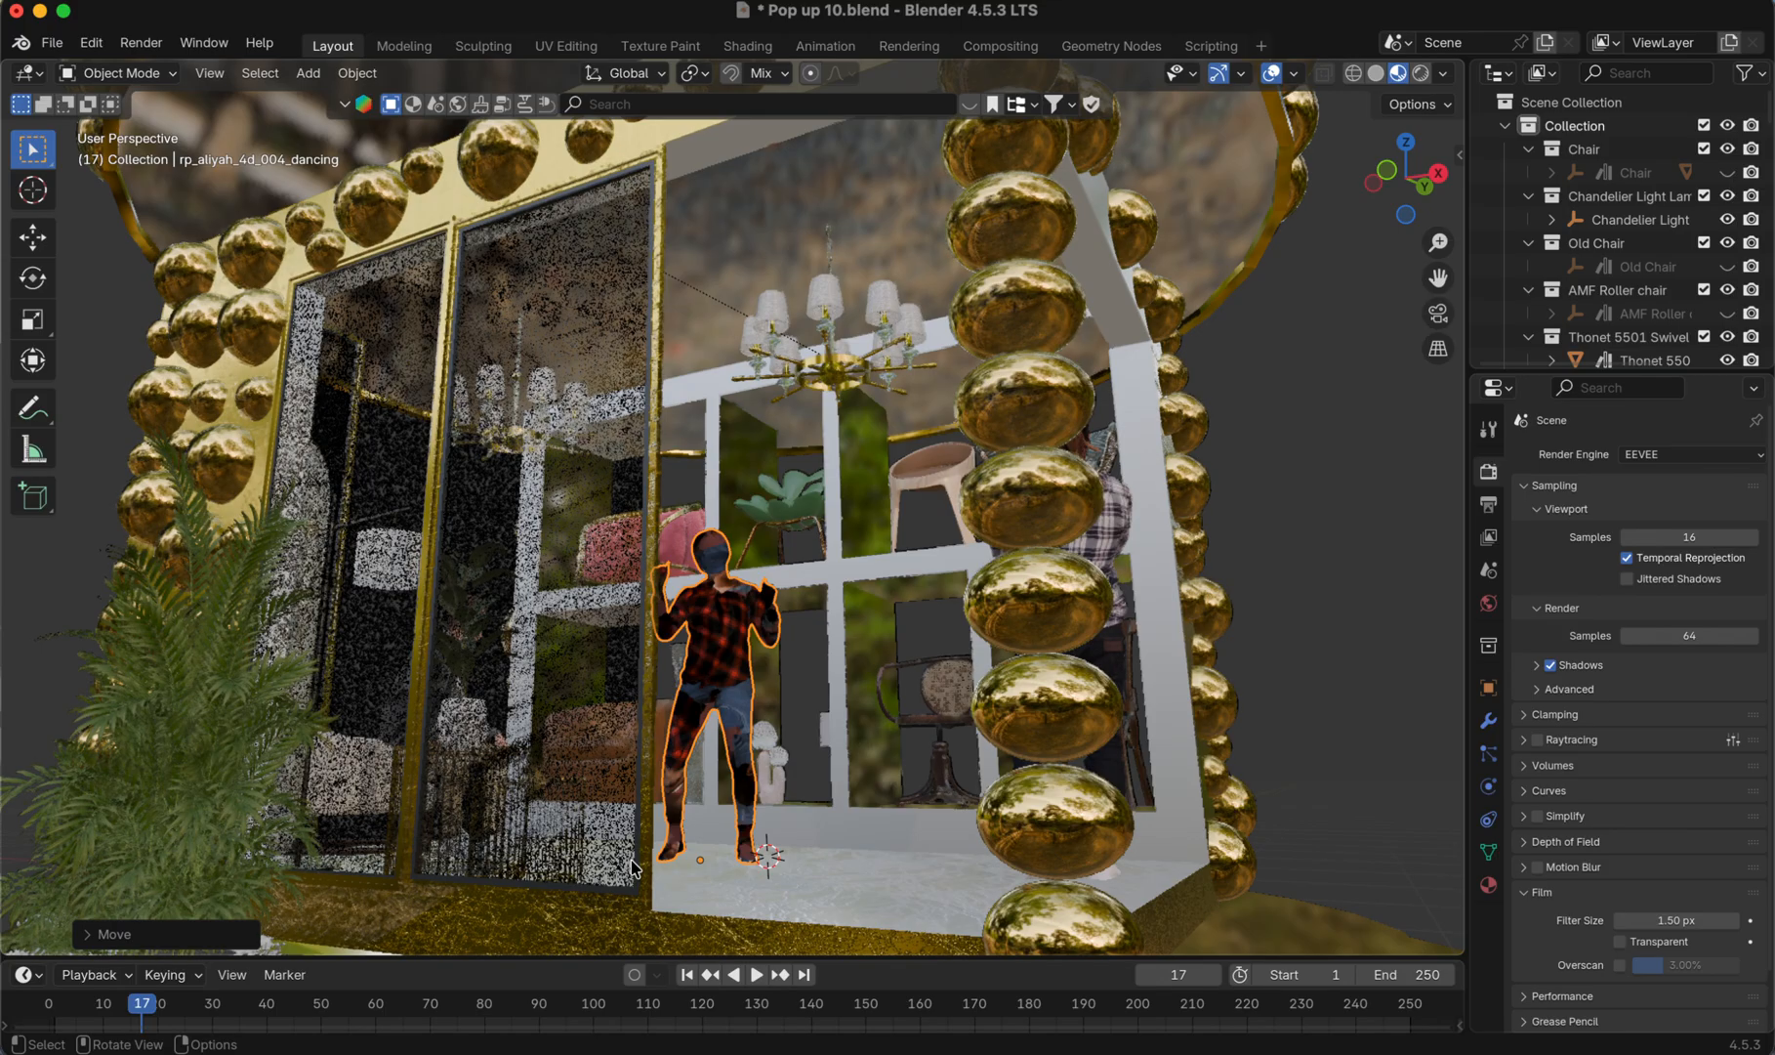
scroll(633, 869, "up", 1)
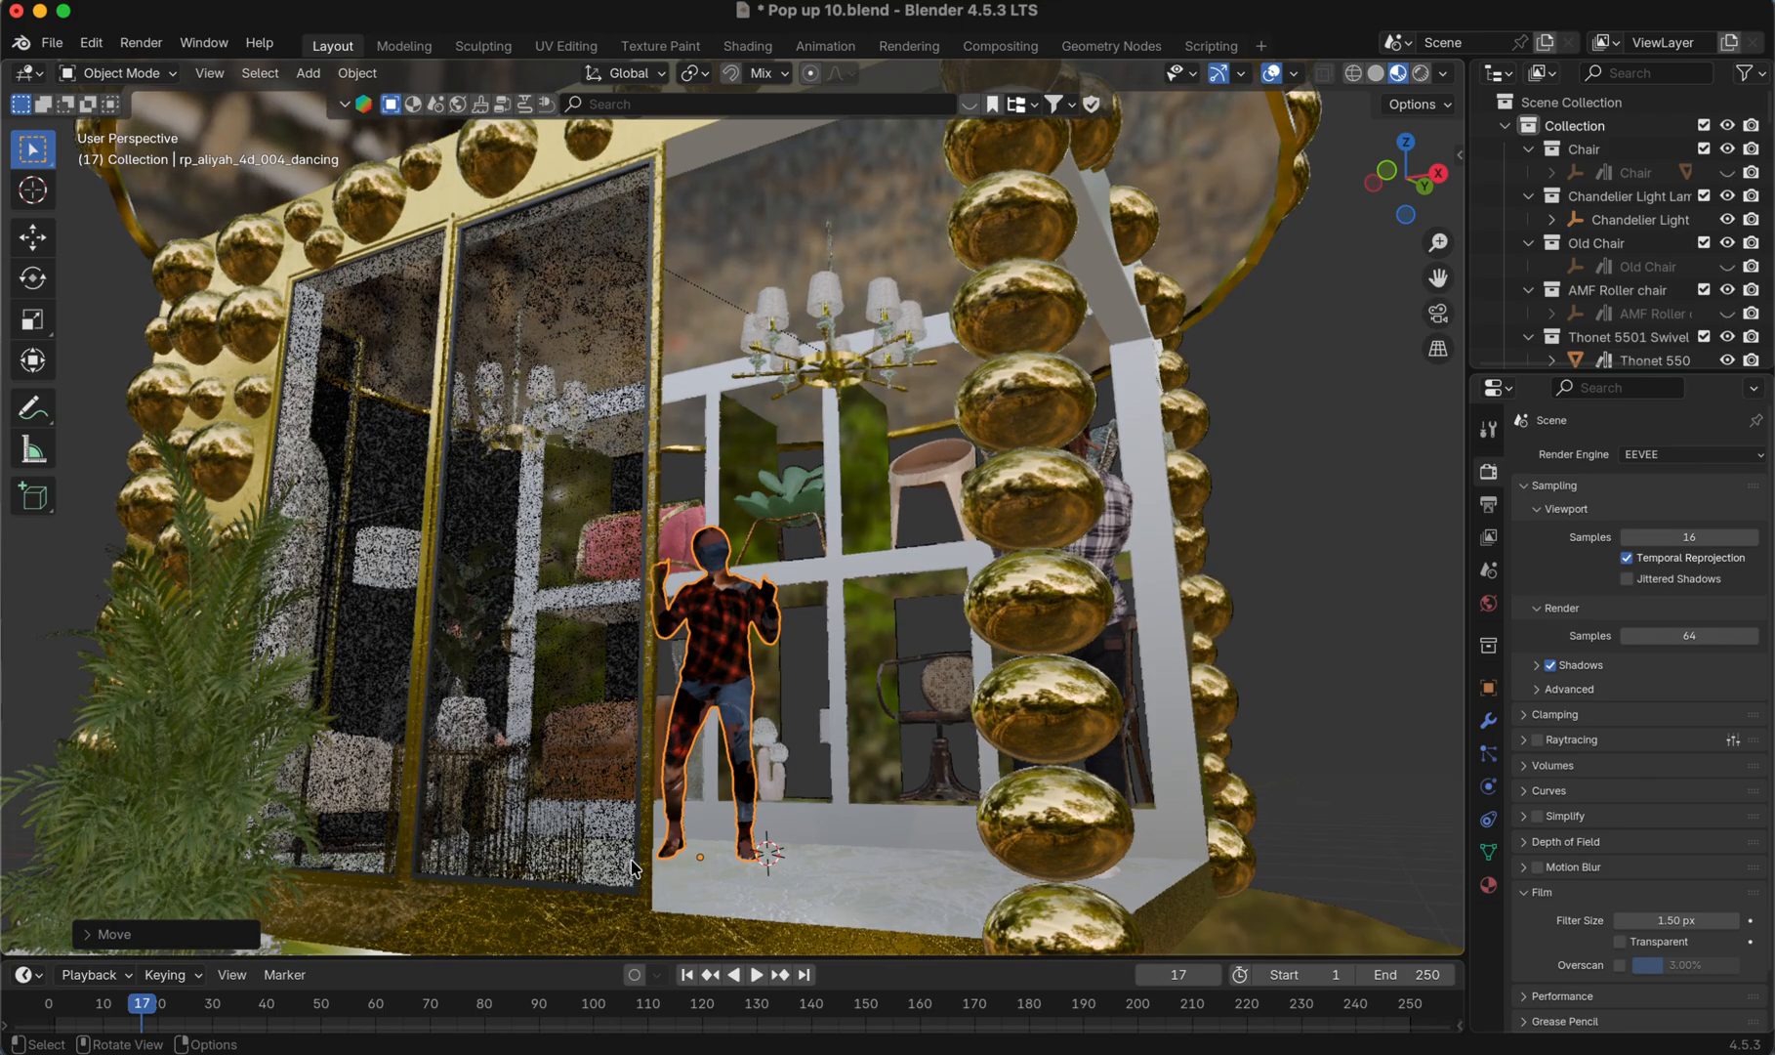
scroll(633, 868, "up", 3)
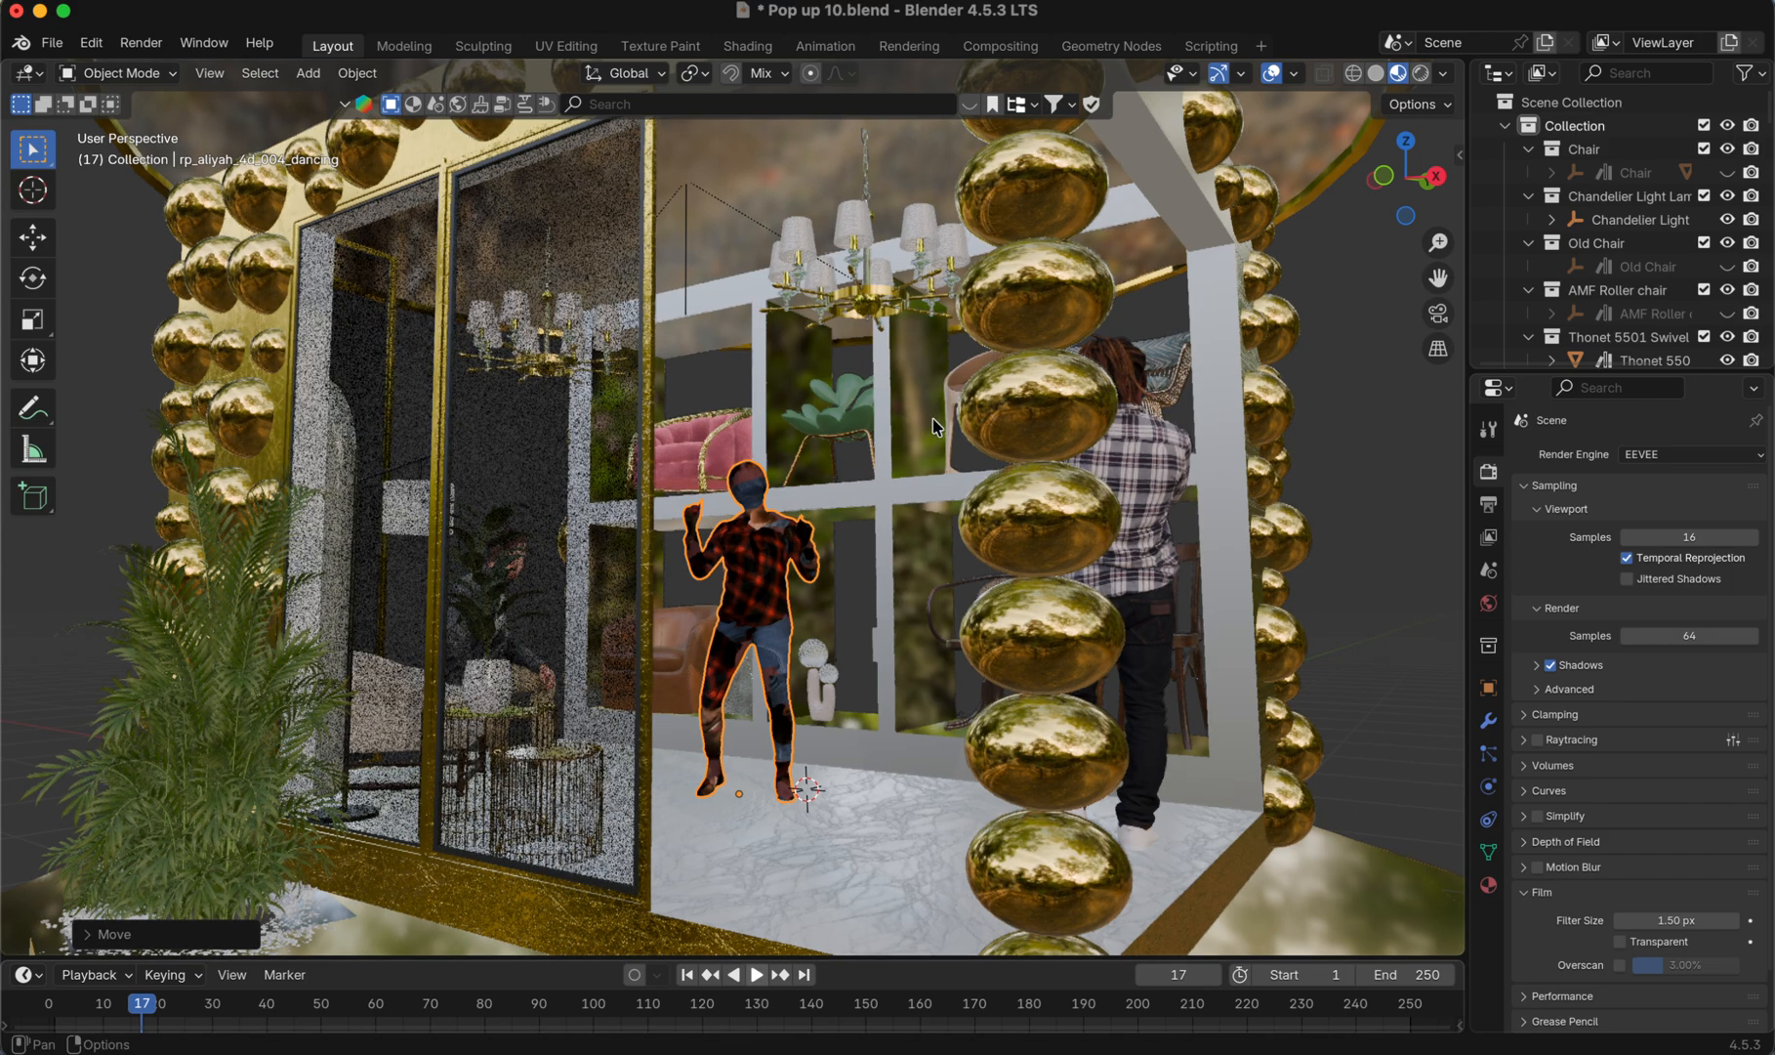
- Play the animation in Solid shading and examine the dancing figure's movement from several sides of the pavilion
key("space")
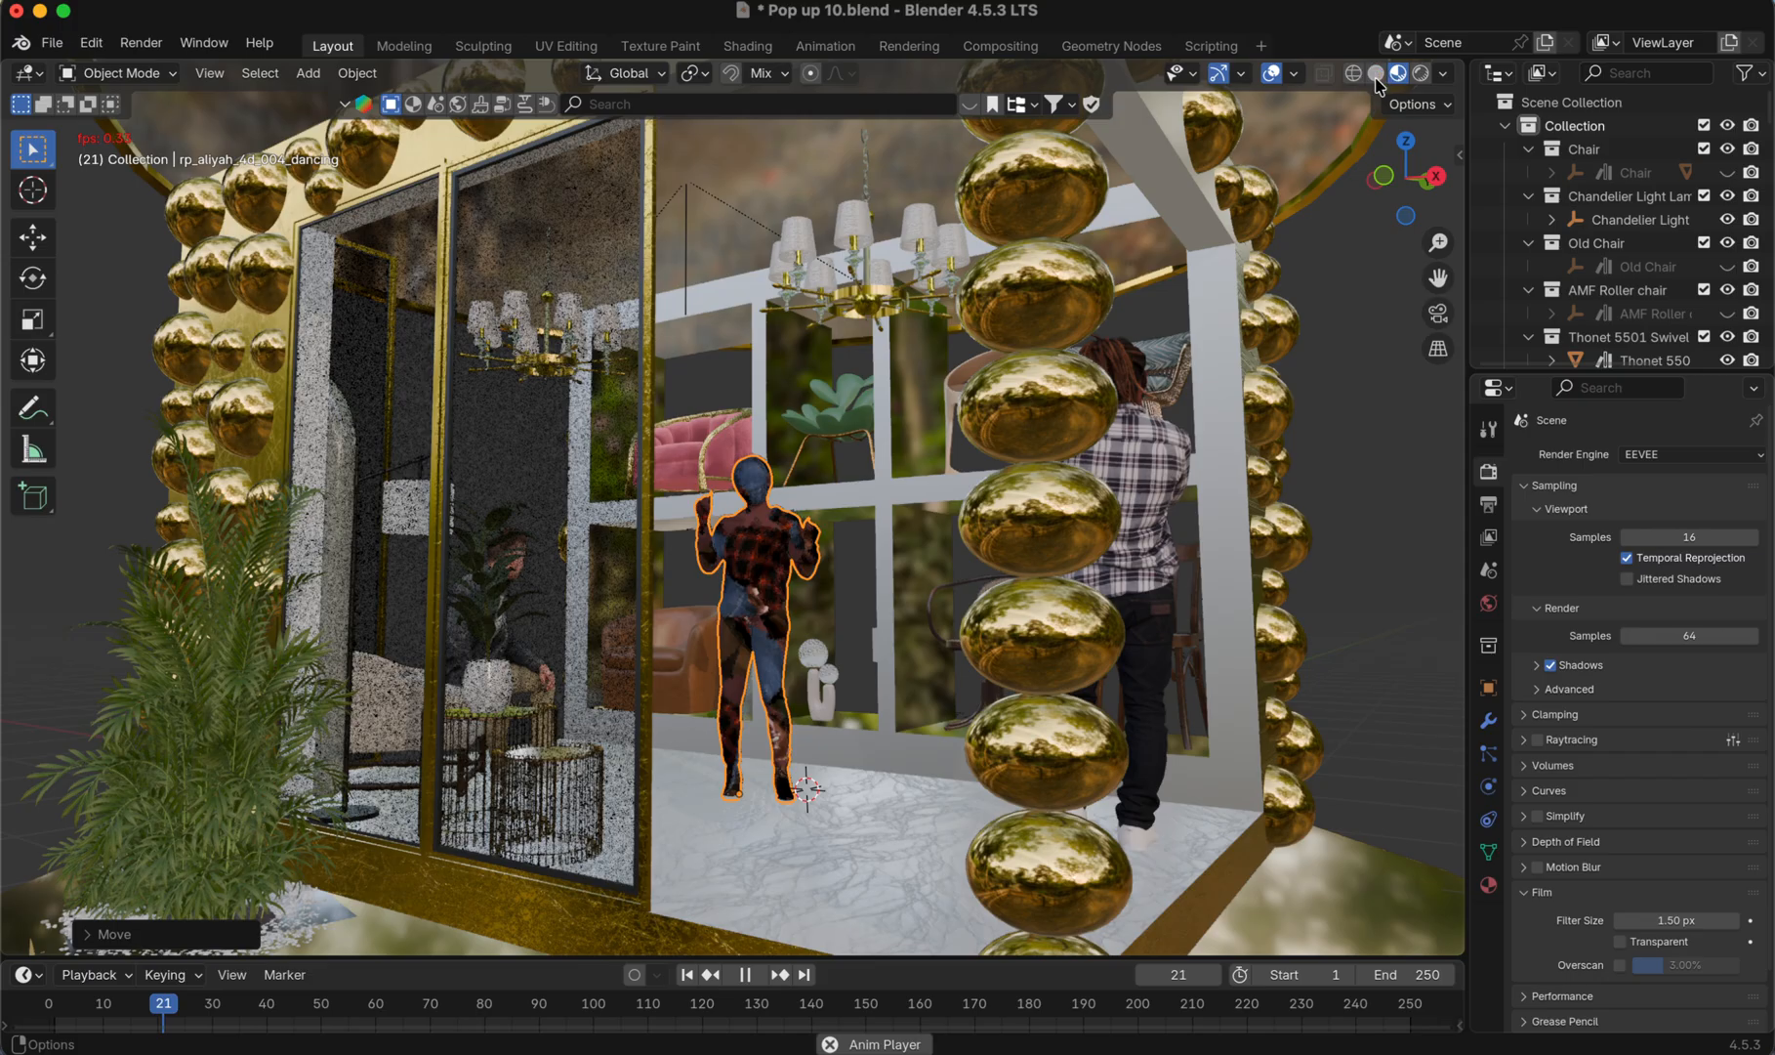
left_click(1376, 76)
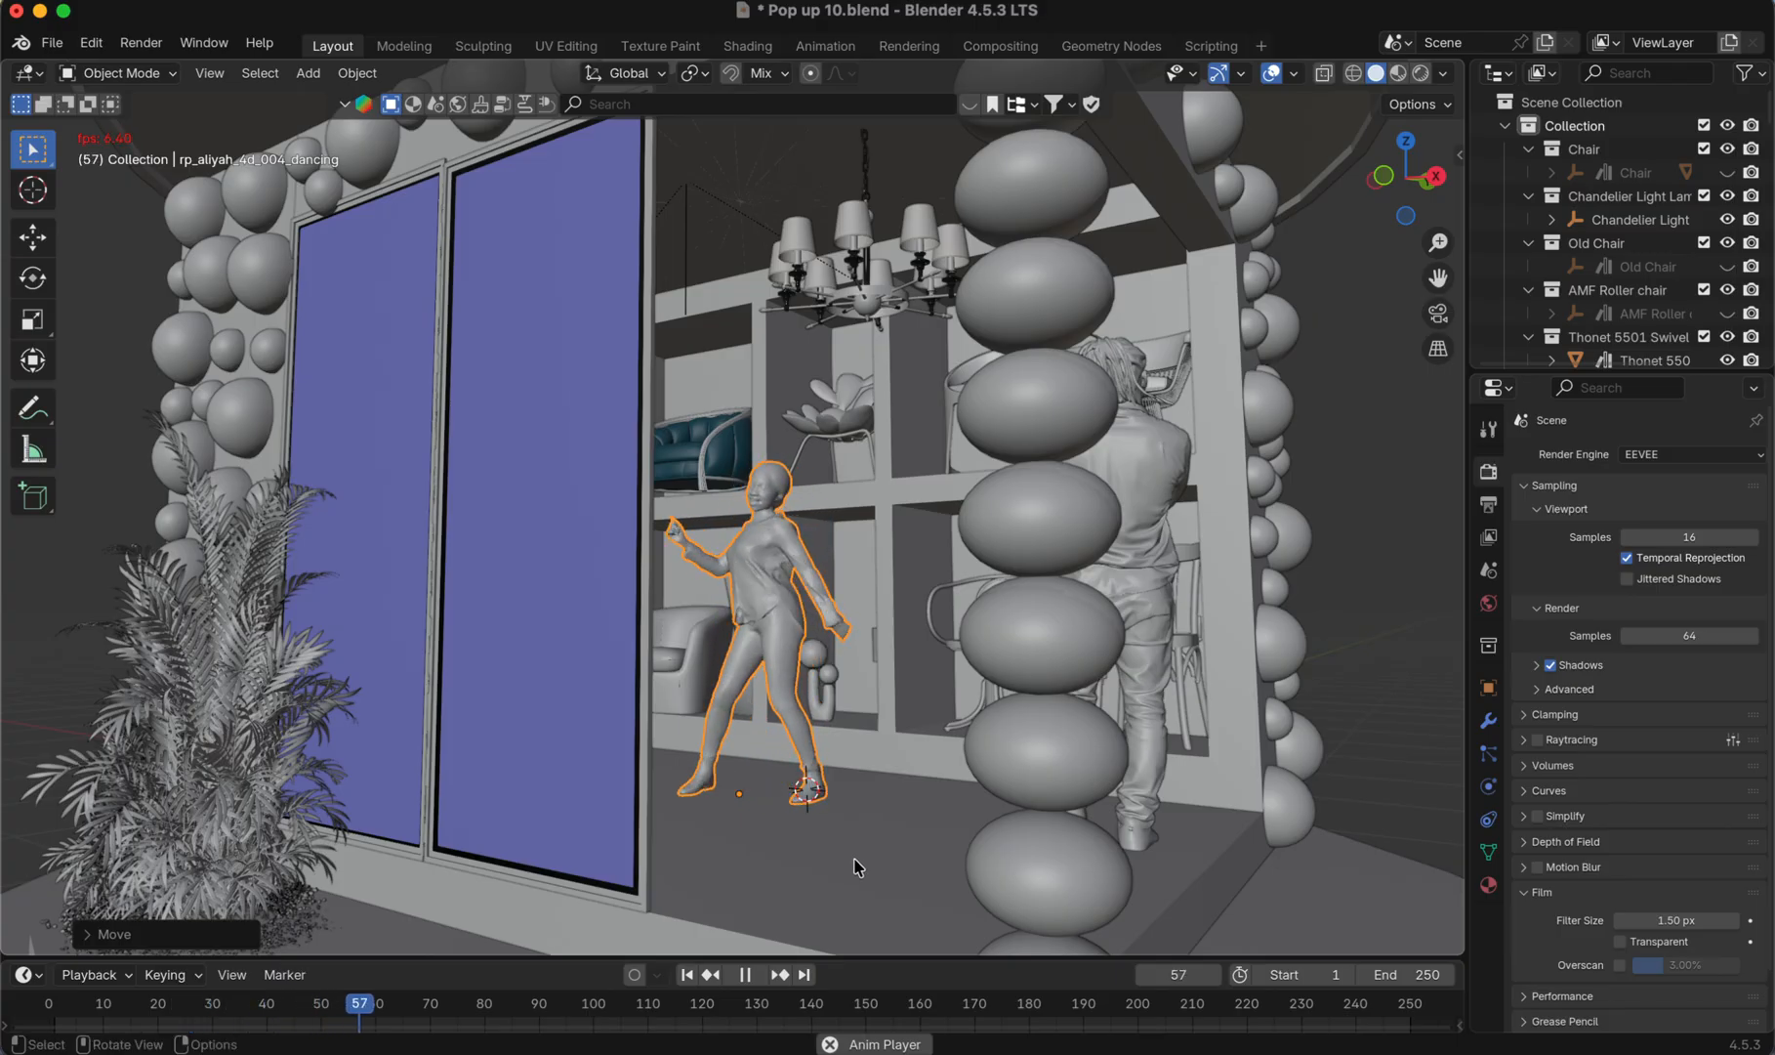
scroll(854, 867, "right", 5)
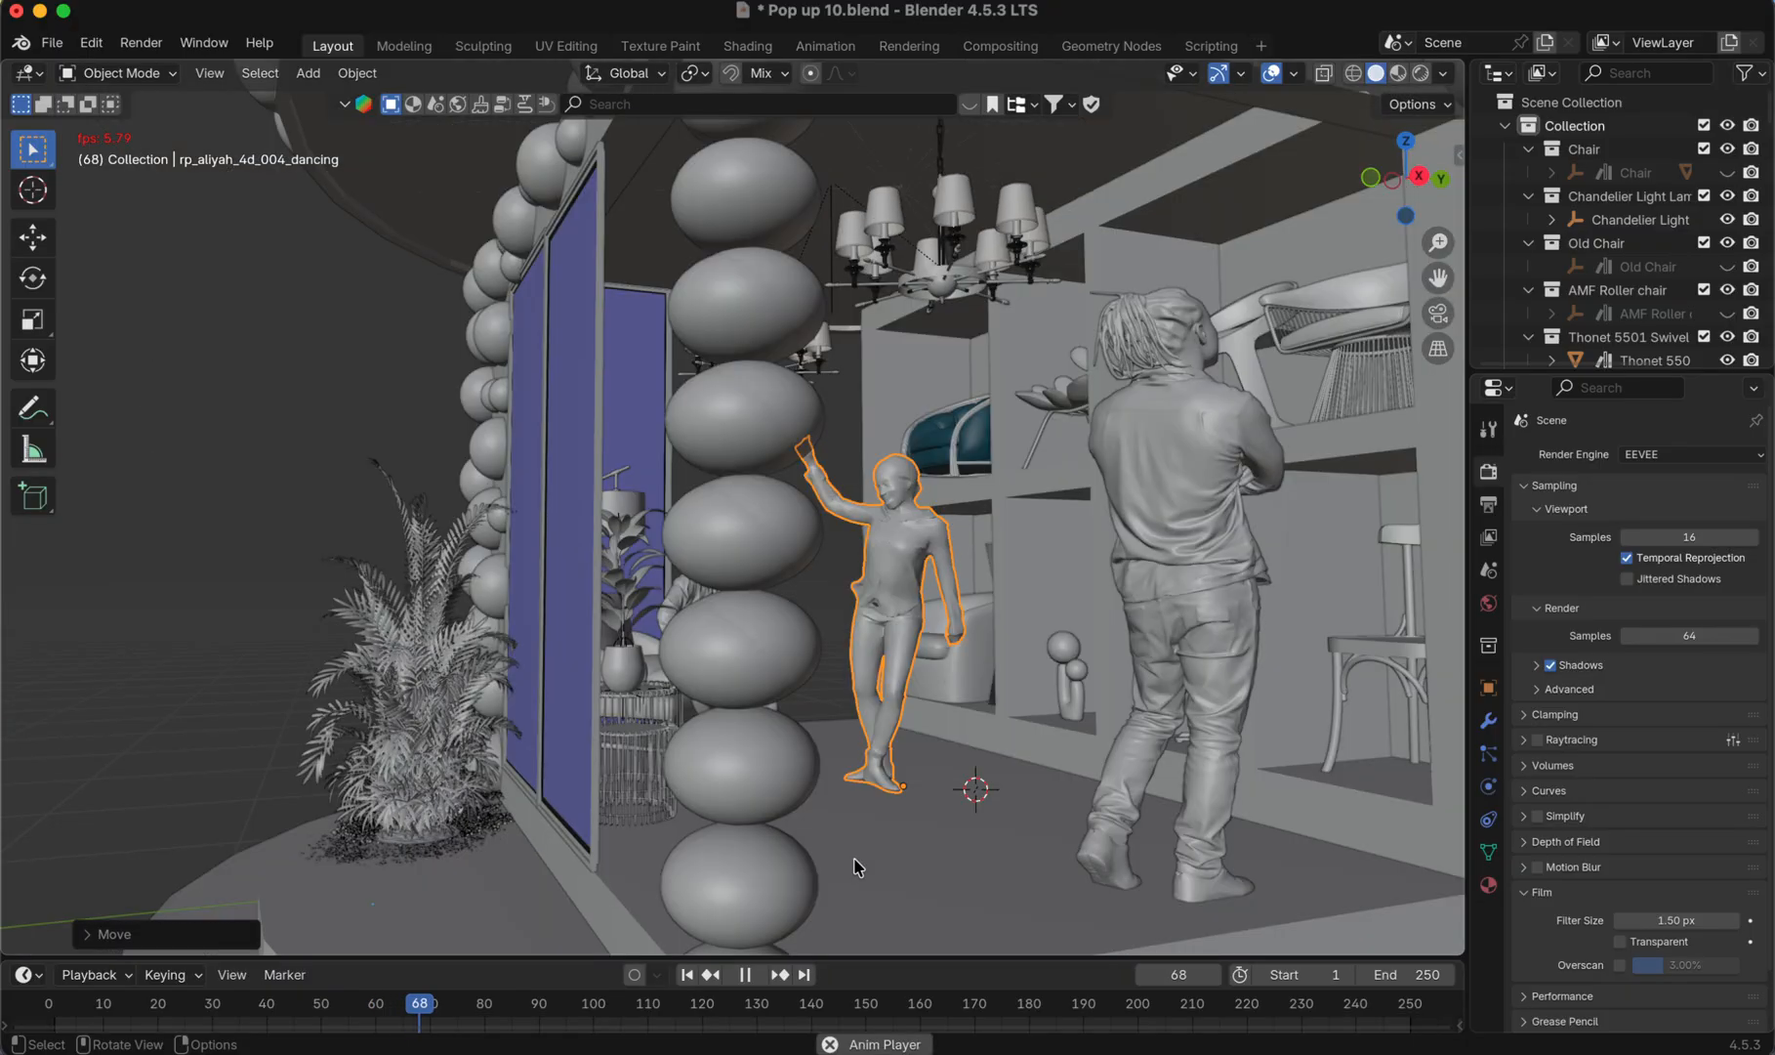
scroll(854, 867, "right", 10)
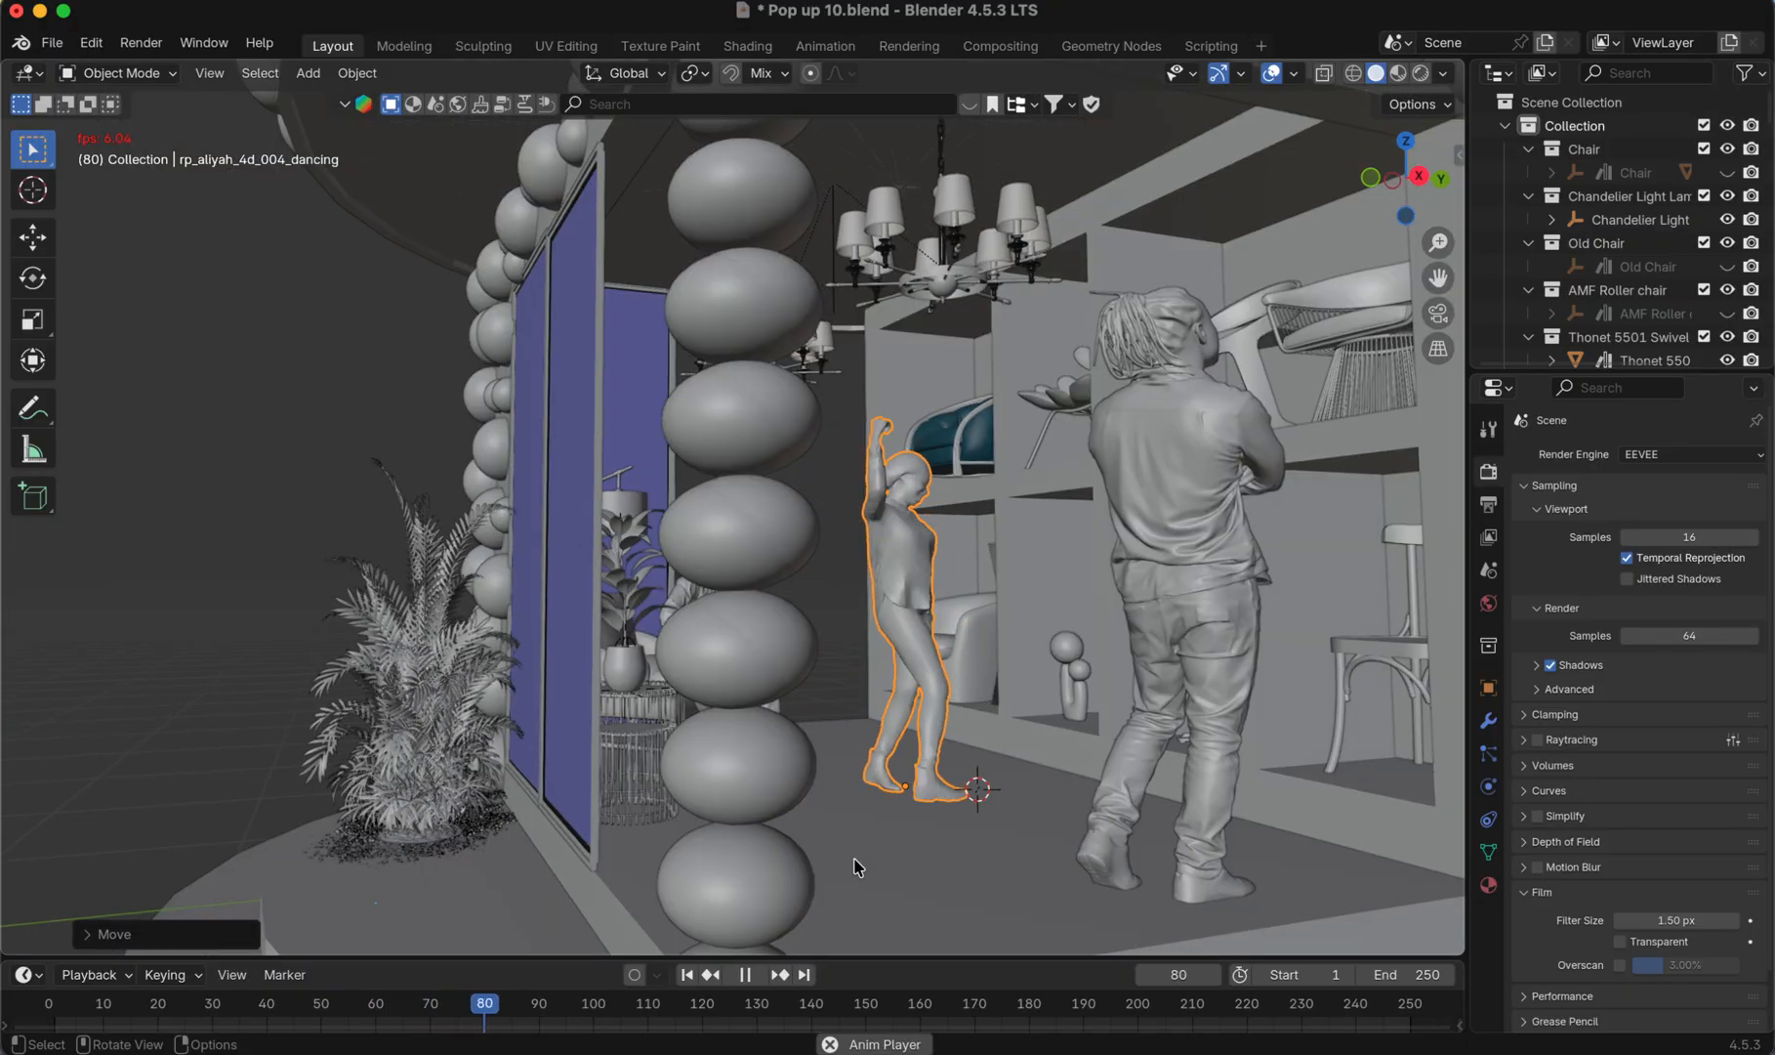
scroll(855, 867, "right", 15)
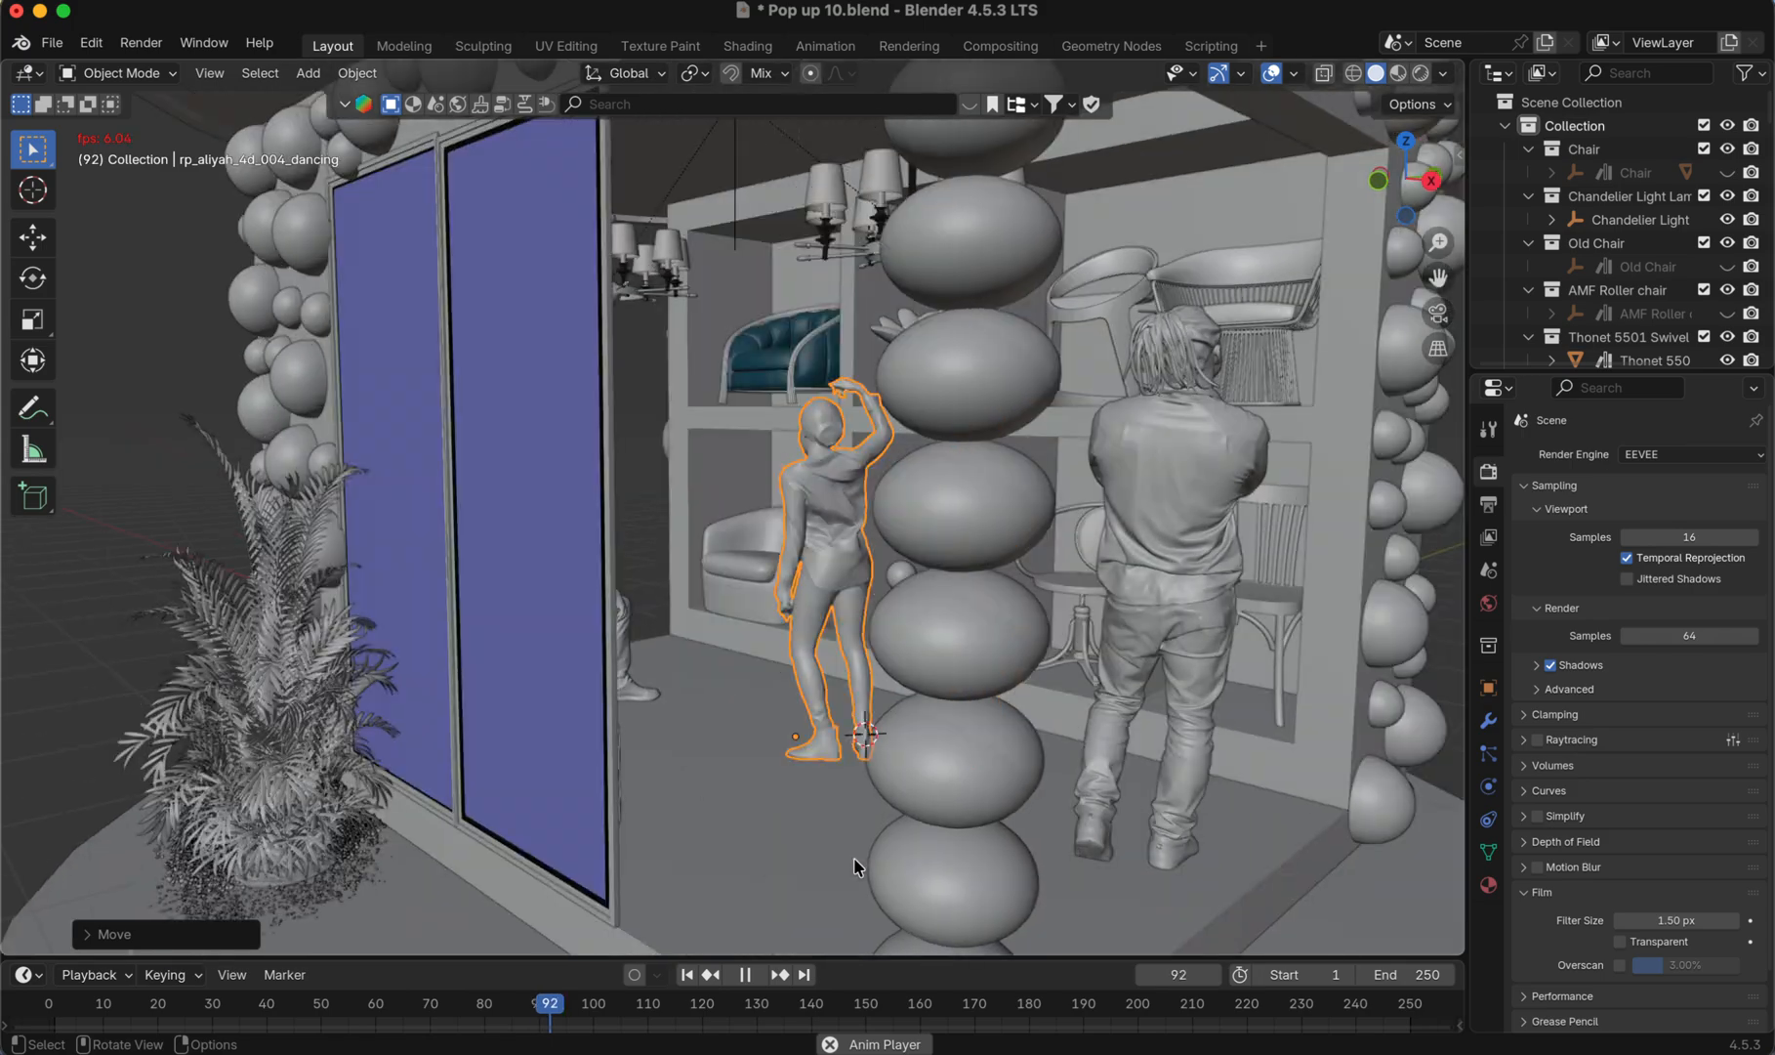
scroll(854, 867, "right", 15)
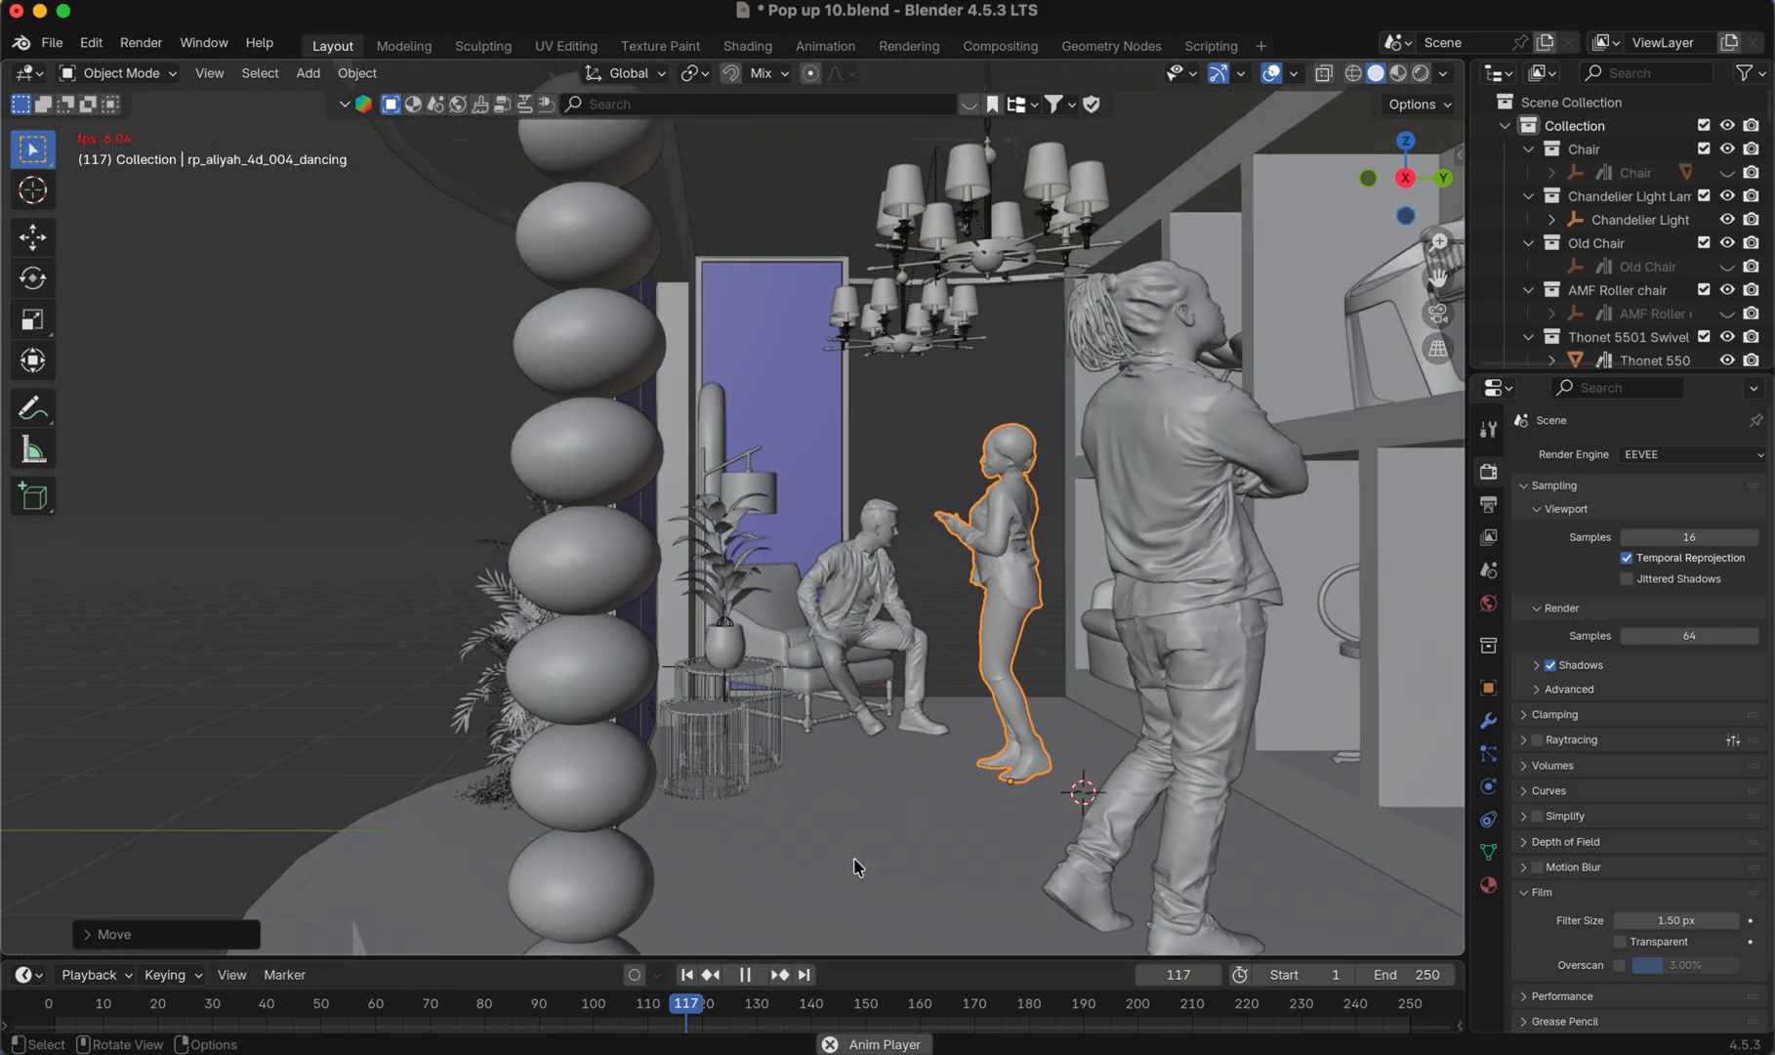
scroll(854, 867, "right", 15)
scroll(854, 867, "right", 10)
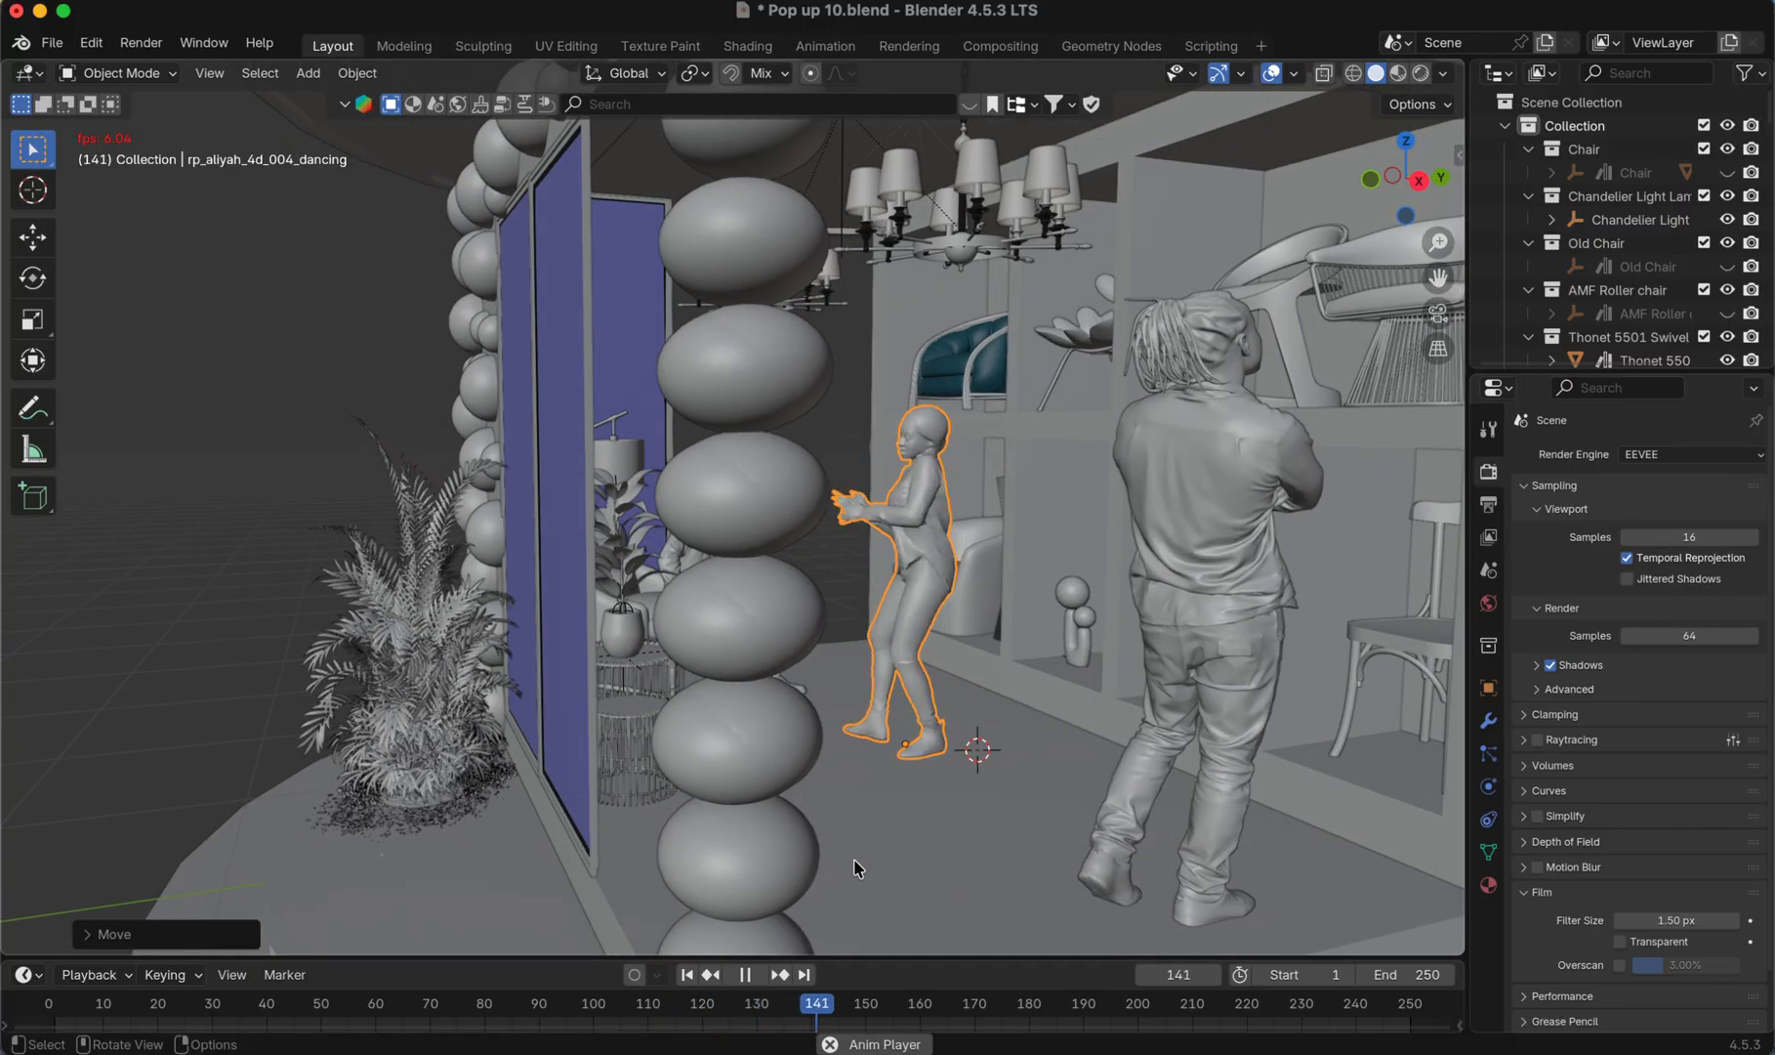
scroll(854, 867, "right", 10)
scroll(855, 867, "right", 8)
scroll(854, 867, "right", 10)
scroll(855, 867, "right", 5)
scroll(854, 867, "right", 15)
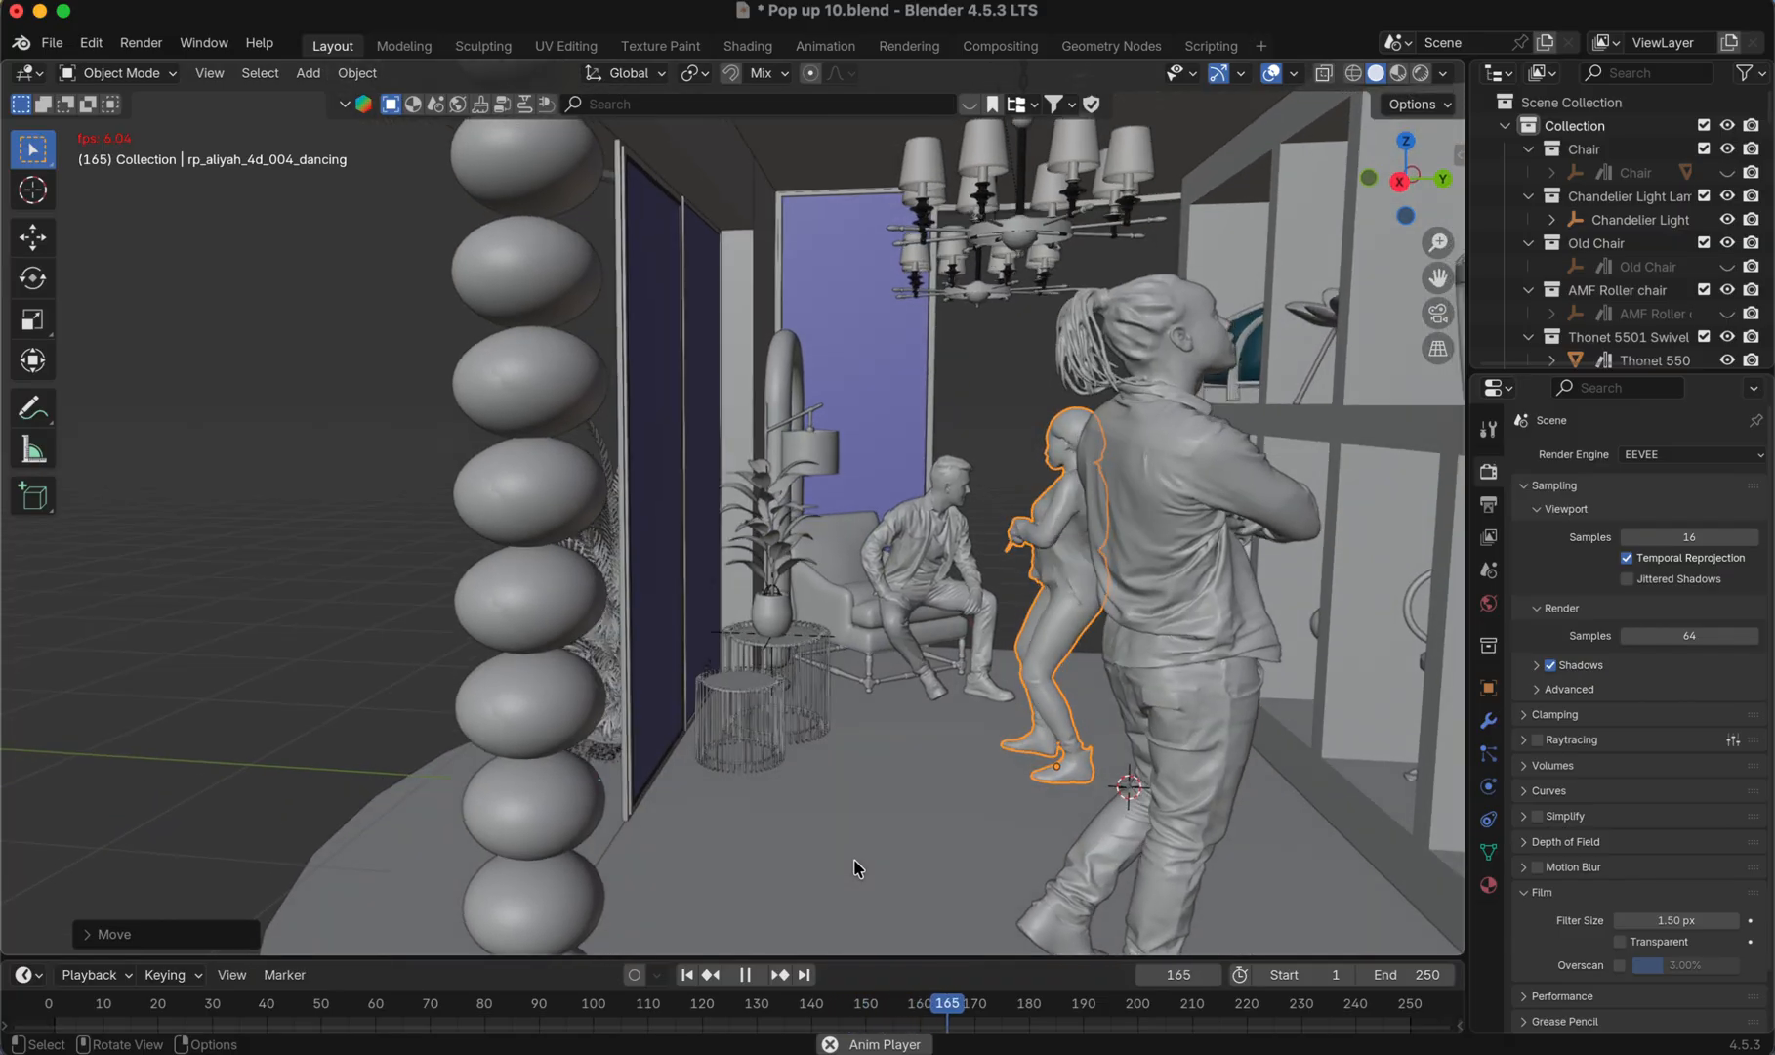
scroll(853, 865, "right", 10)
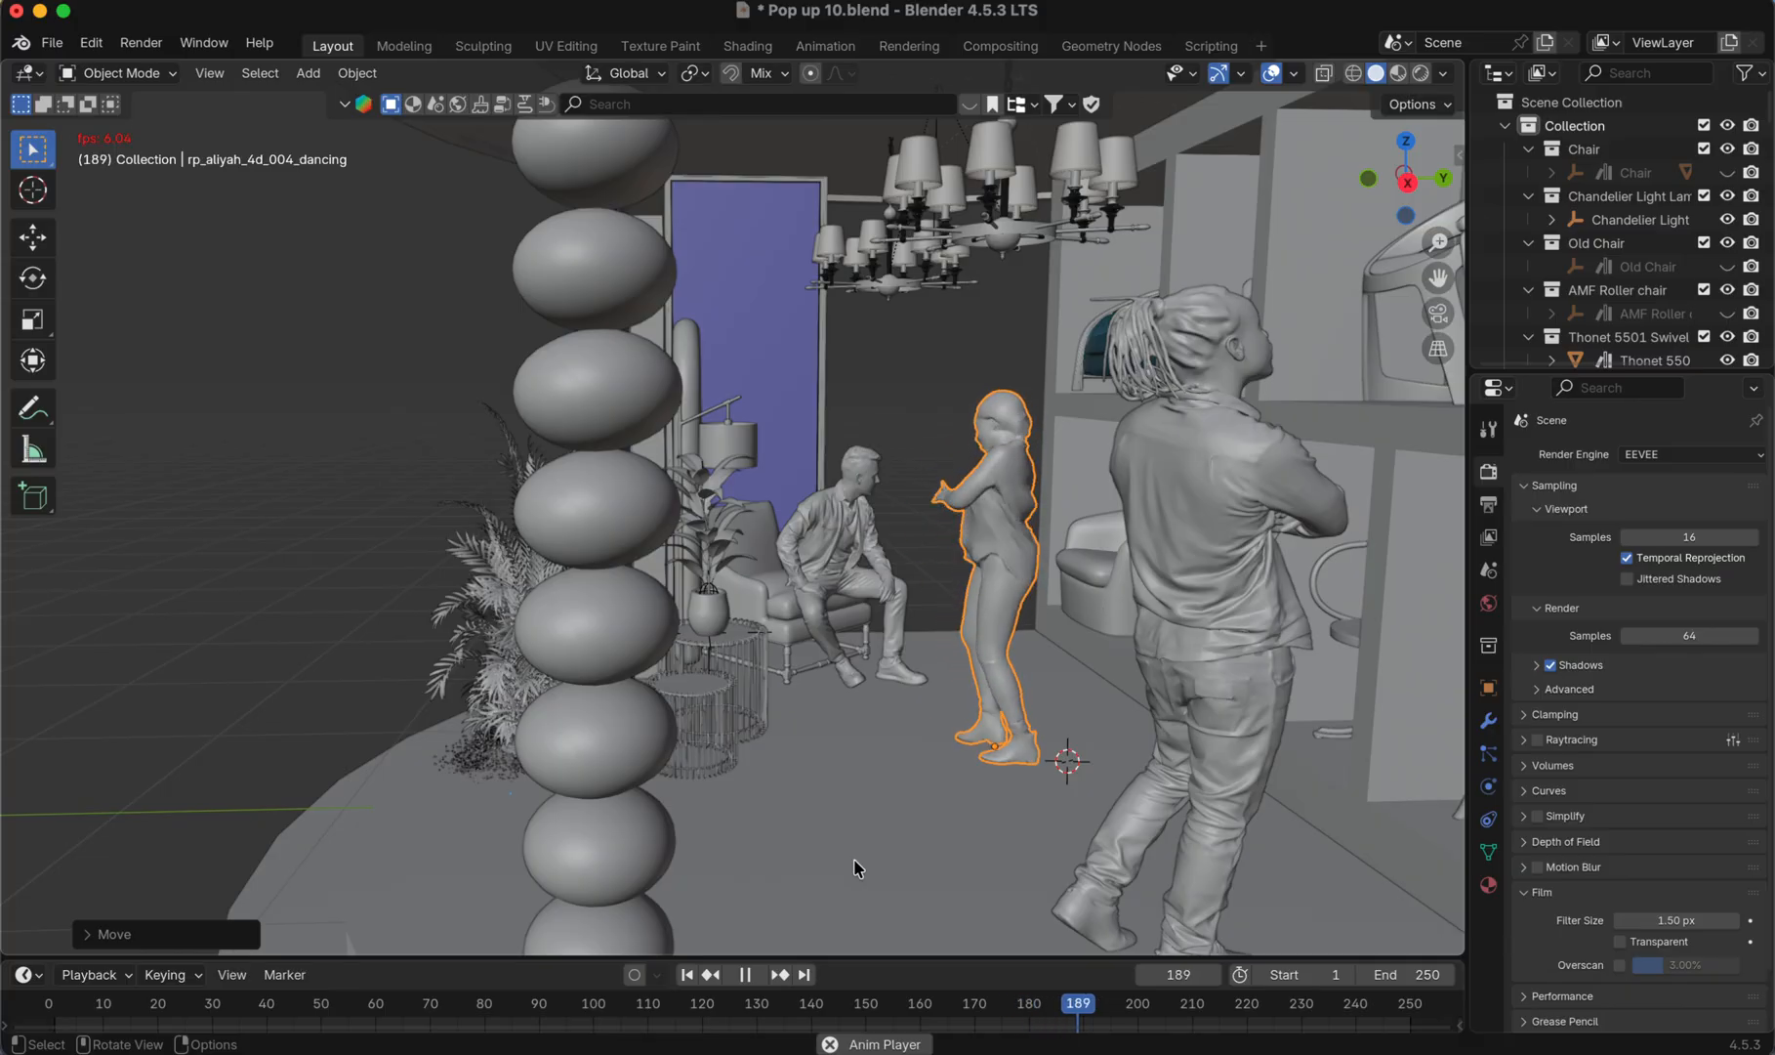
scroll(854, 867, "right", 10)
scroll(854, 867, "right", 15)
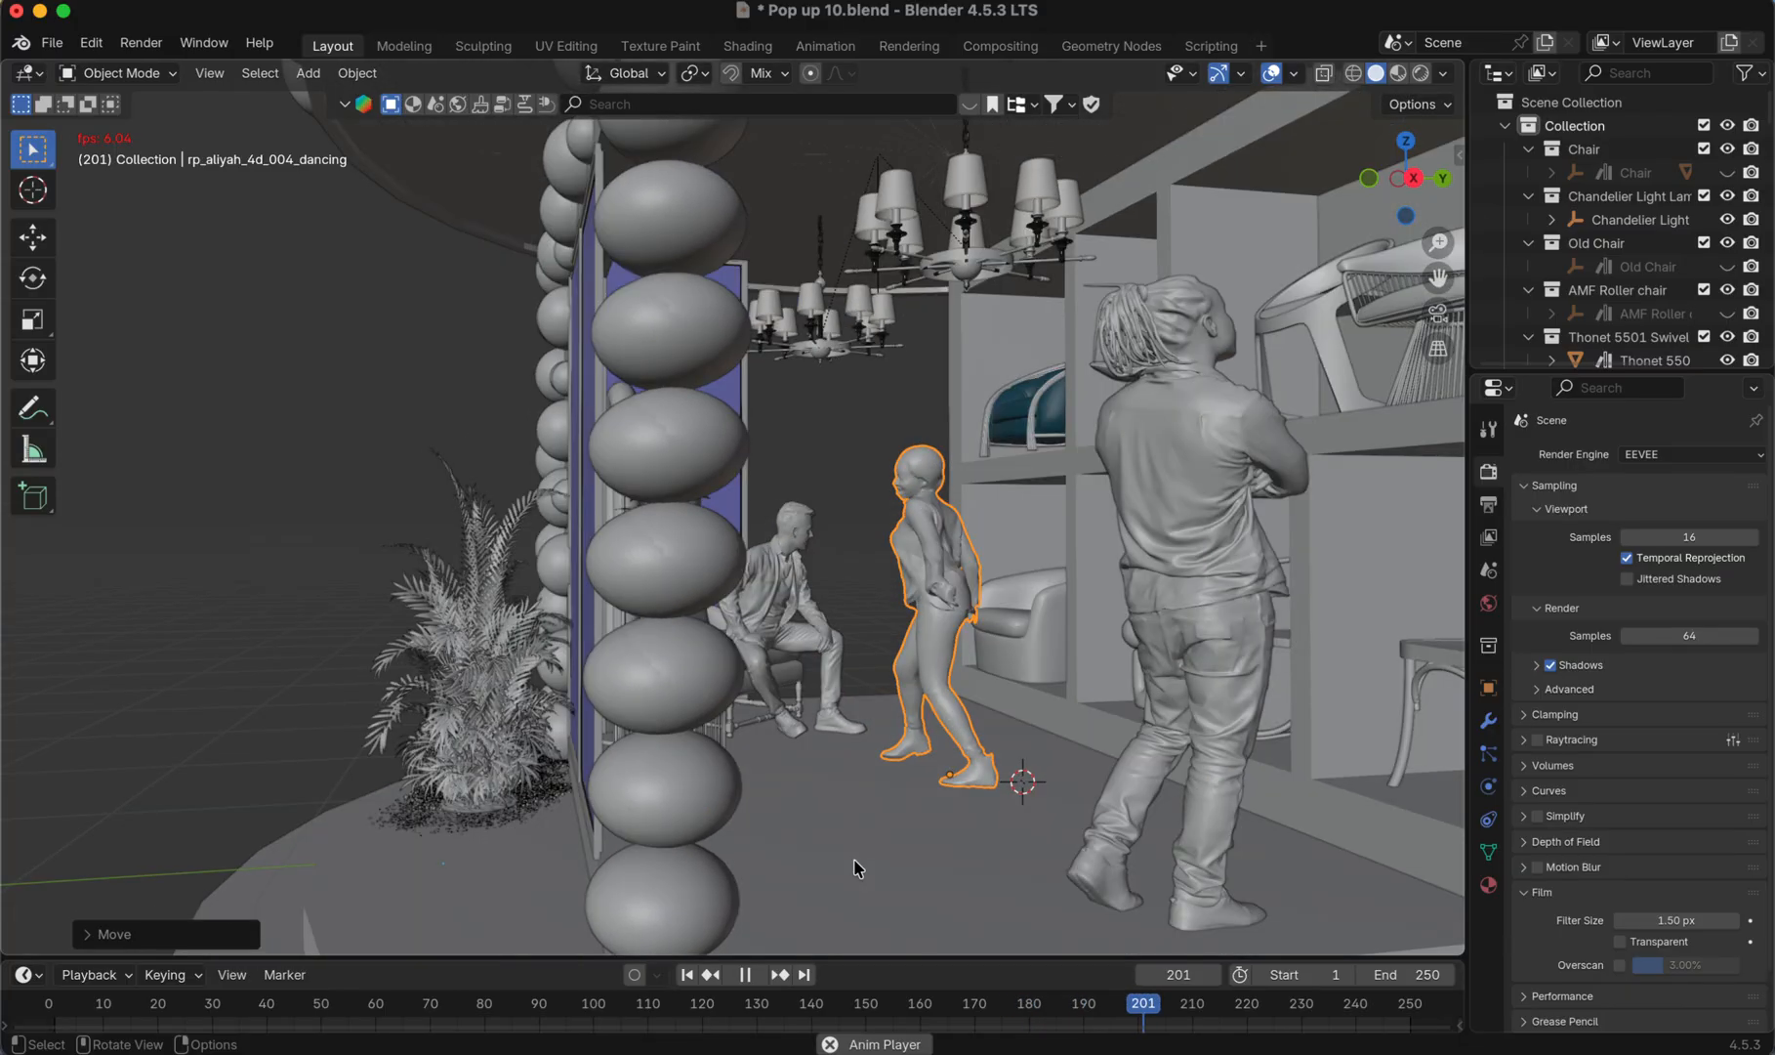
scroll(854, 867, "right", 15)
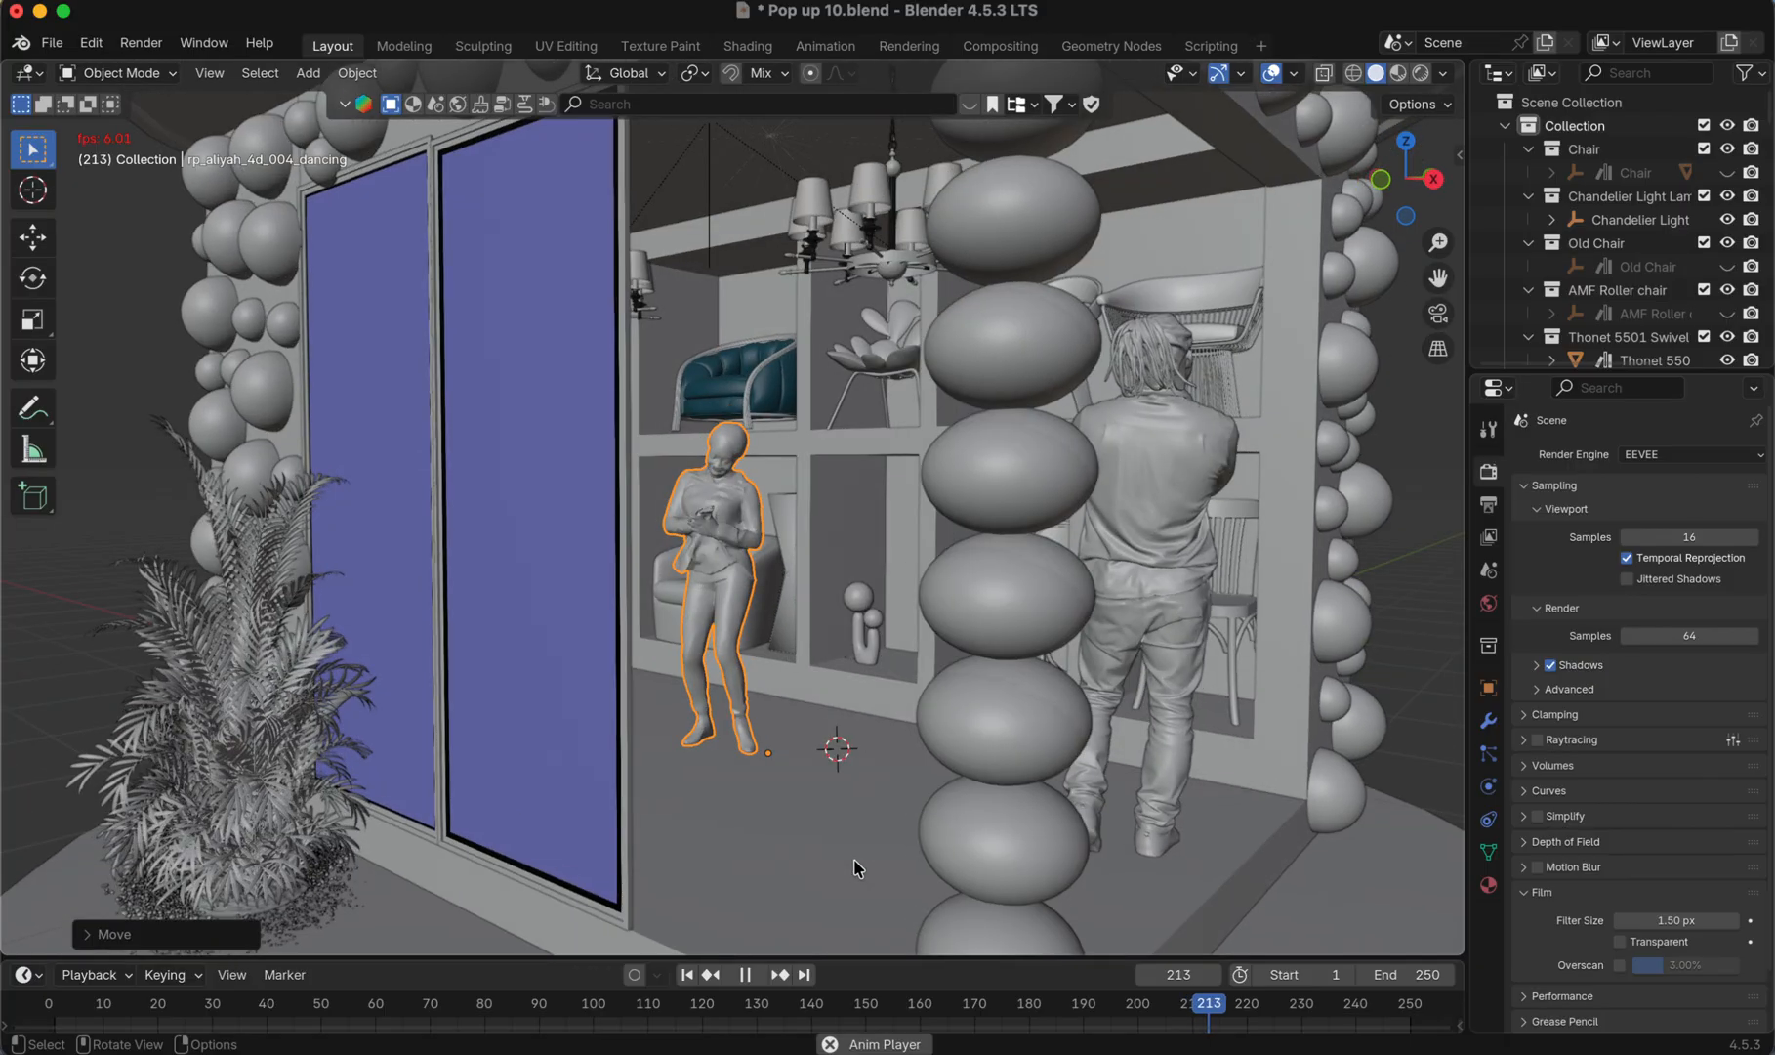
scroll(855, 867, "right", 3)
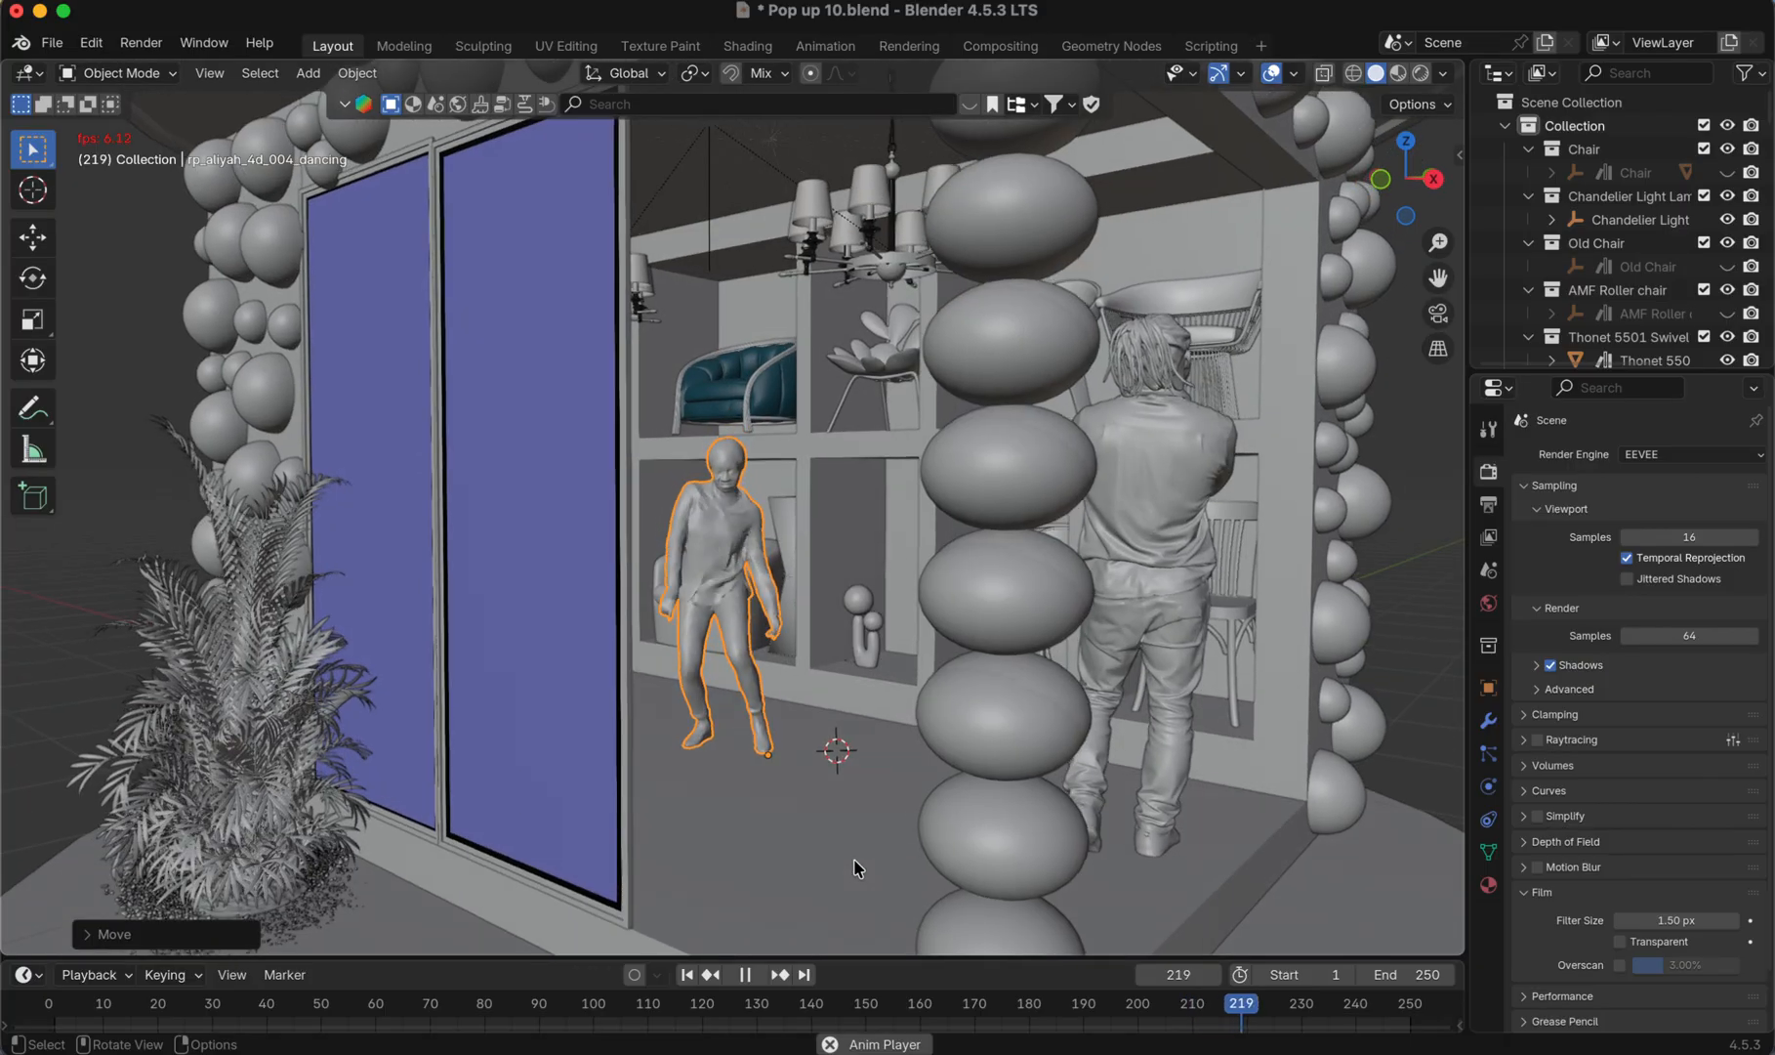
- Switch the viewport back to Material Preview while the animation keeps playing
left_click(1398, 73)
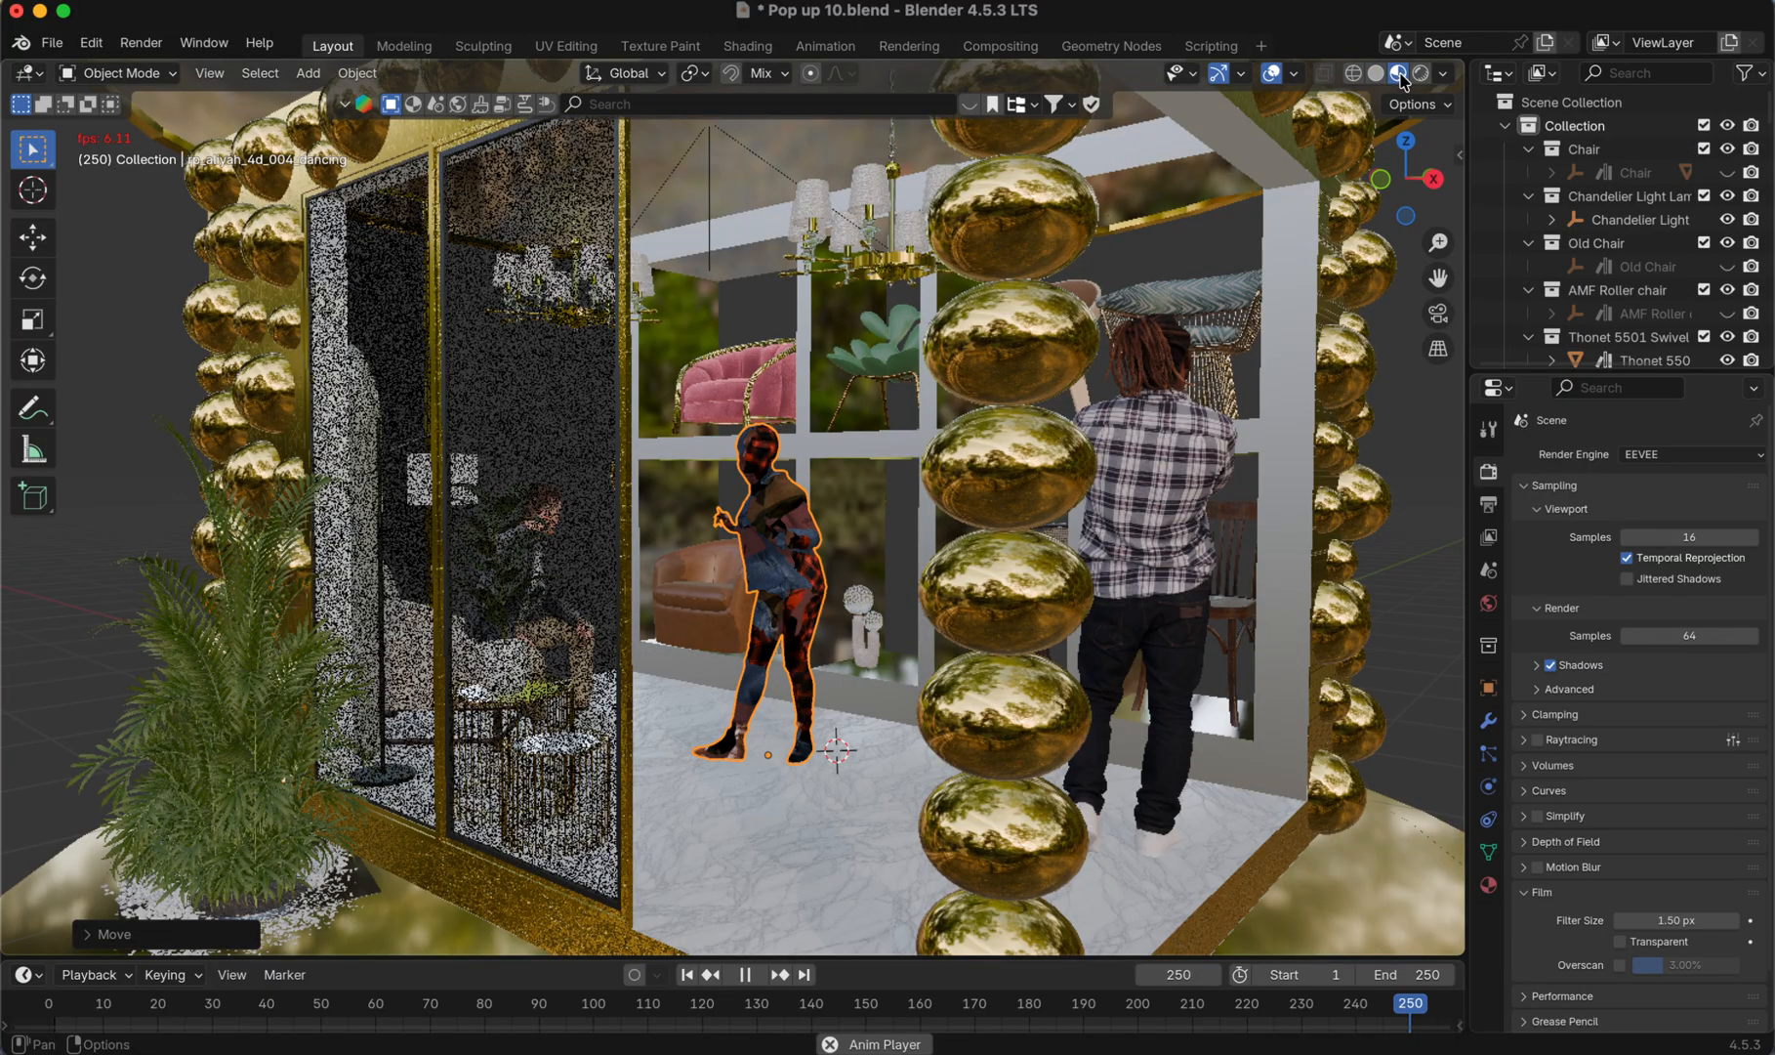